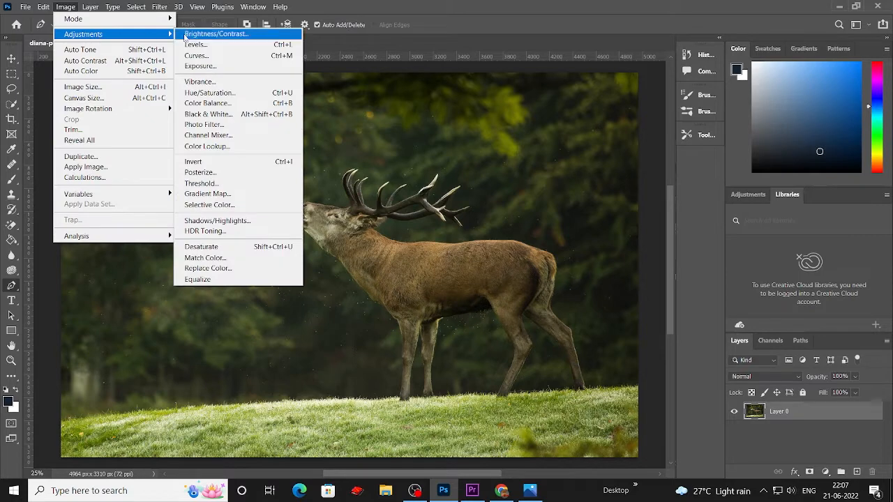
Step: Raise the photo's contrast to 95 with the Brightness/Contrast adjustment
click(209, 34)
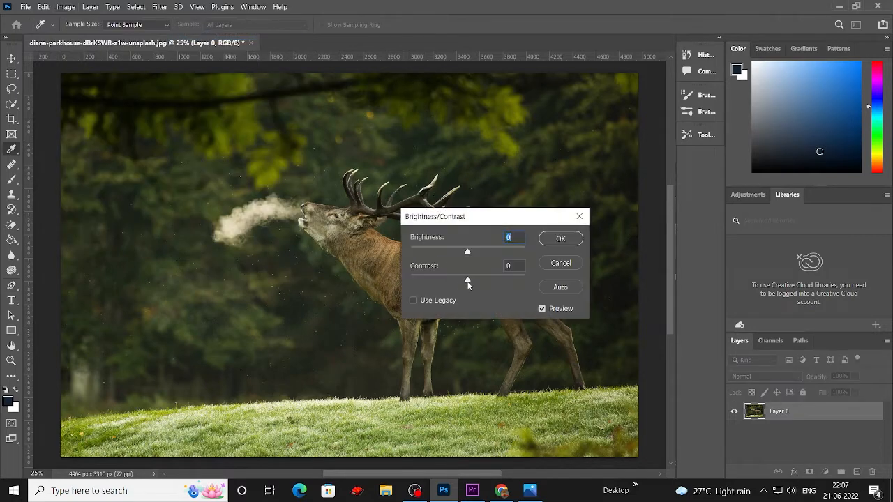
drag(481, 282, 499, 280)
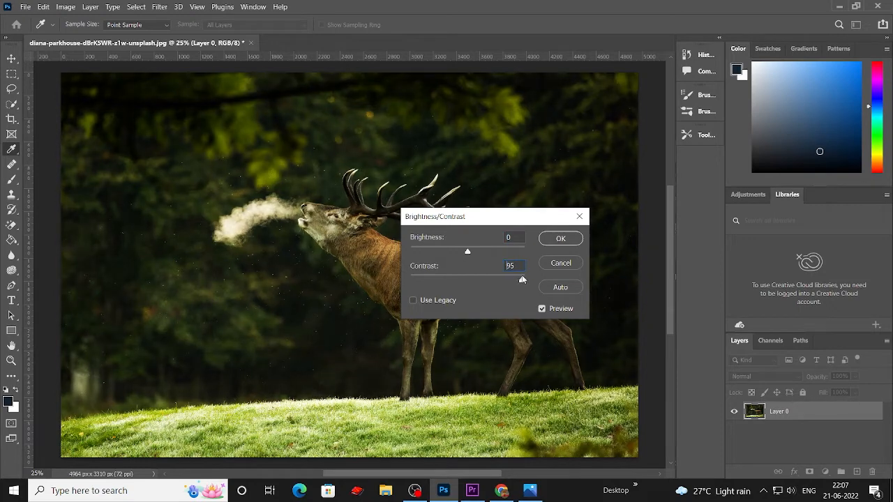
click(564, 238)
key(p)
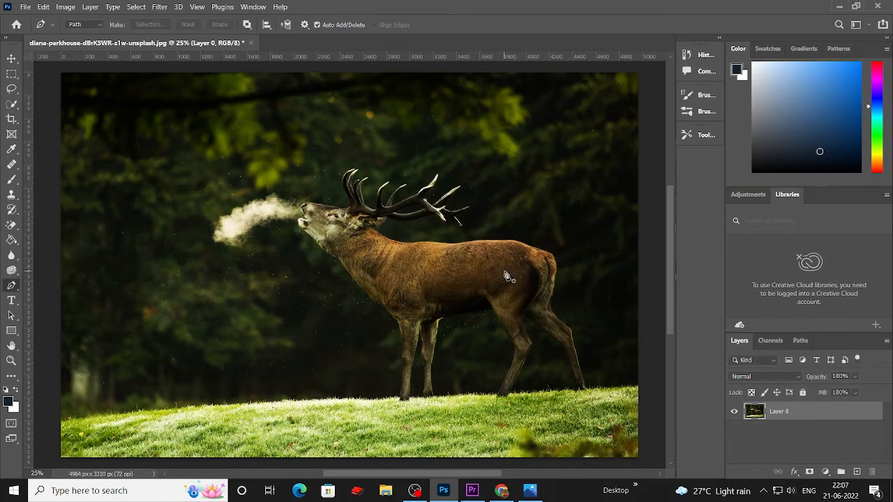
Step: Select the deer's head, neck and front body with the Quick Selection tool, leaving out the antlers
click(12, 58)
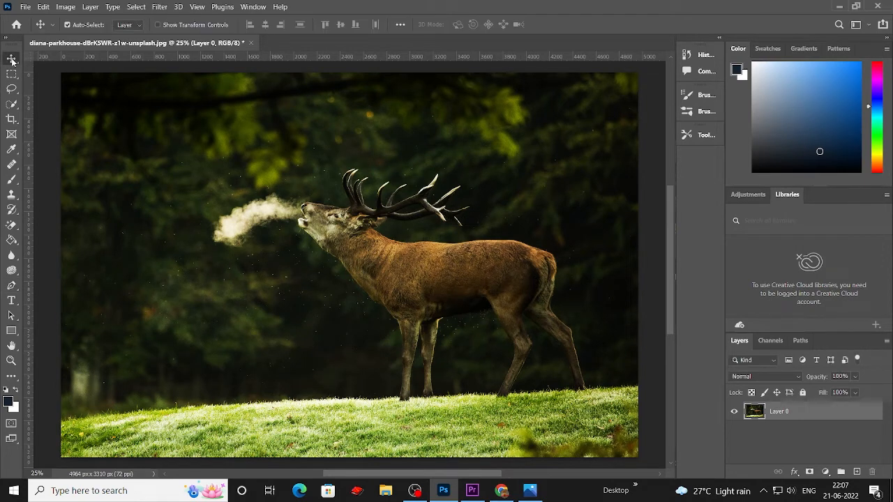
click(11, 103)
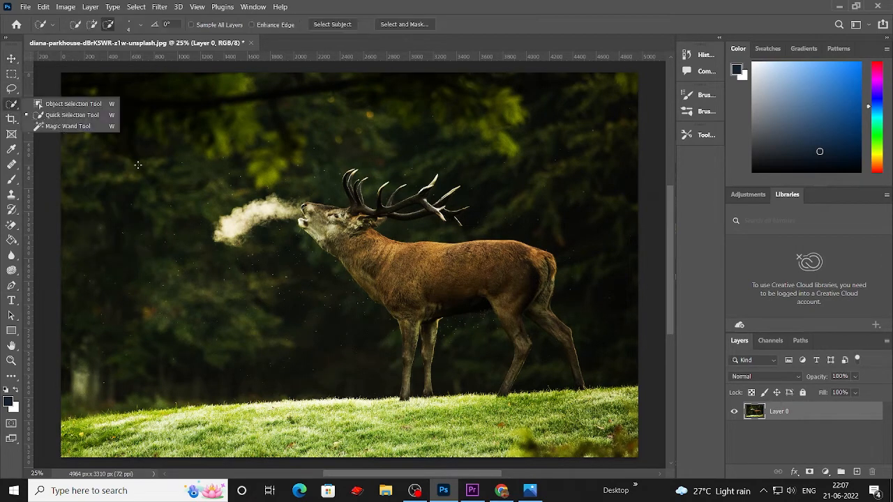
key(ctrl+plus)
key(ctrl+plus)
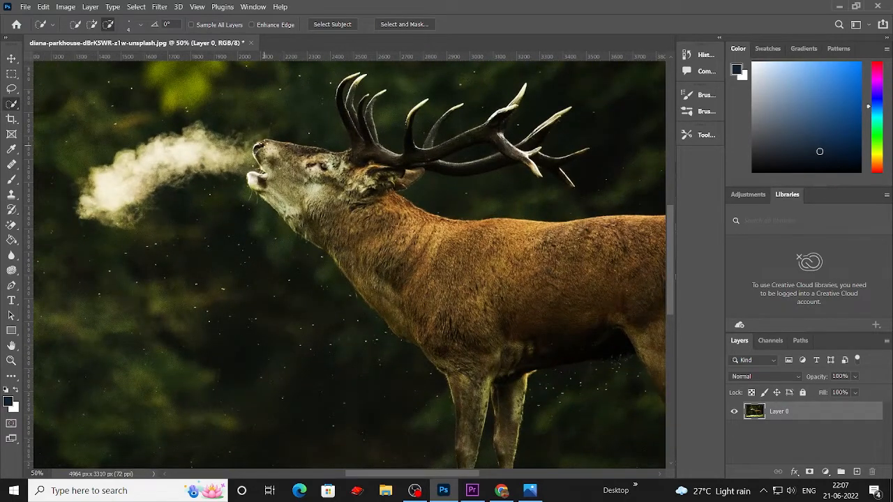
mouse_move(342, 162)
mouse_down()
mouse_move(375, 178)
mouse_move(420, 174)
mouse_move(388, 195)
mouse_up()
mouse_move(392, 227)
mouse_down()
mouse_move(433, 265)
mouse_move(530, 272)
mouse_move(593, 251)
mouse_move(480, 317)
mouse_move(349, 237)
mouse_move(328, 293)
mouse_up()
drag(412, 273, 285, 246)
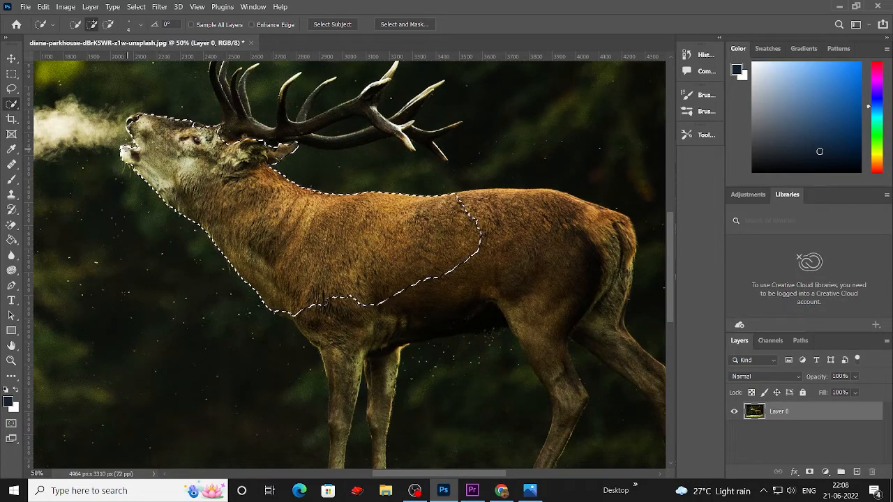
Step: Extend the quick selection over the deer's back, hindquarters and belly, and down its legs to the grass
scroll(195, 178, down, 1)
drag(449, 210, 533, 202)
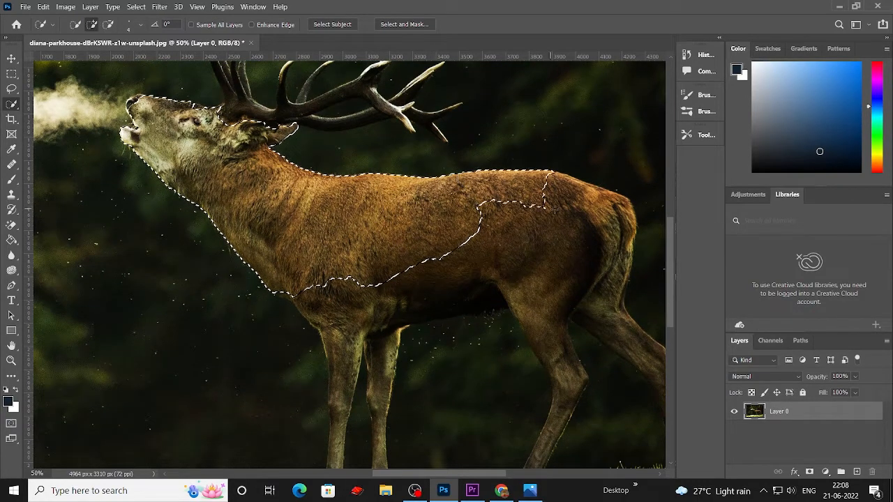
mouse_move(574, 227)
mouse_down()
mouse_move(593, 233)
mouse_move(617, 223)
mouse_move(627, 244)
mouse_move(617, 264)
mouse_move(590, 259)
mouse_move(558, 273)
mouse_move(560, 295)
mouse_move(537, 325)
mouse_move(512, 314)
mouse_move(462, 262)
mouse_move(411, 275)
mouse_move(432, 299)
mouse_move(391, 391)
mouse_move(345, 322)
mouse_move(339, 328)
mouse_move(328, 458)
mouse_up()
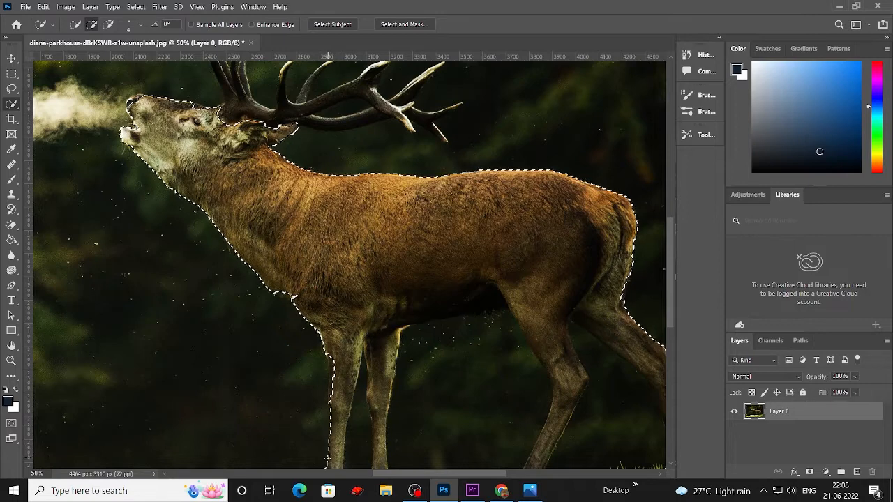
scroll(345, 339, down, 3)
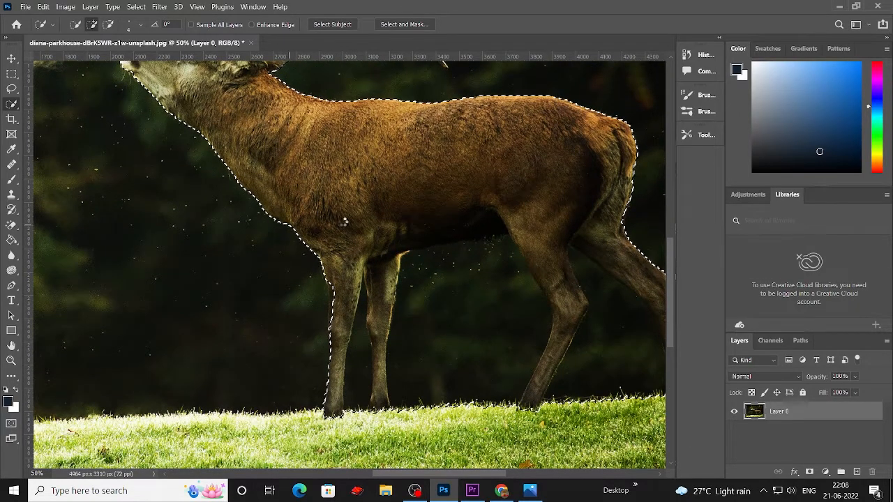
Step: Examine the selection edge up close around the deer's muzzle, head and ear
scroll(365, 214, up, 3)
scroll(365, 215, up, 1)
key(ctrl+plus)
key(ctrl+plus)
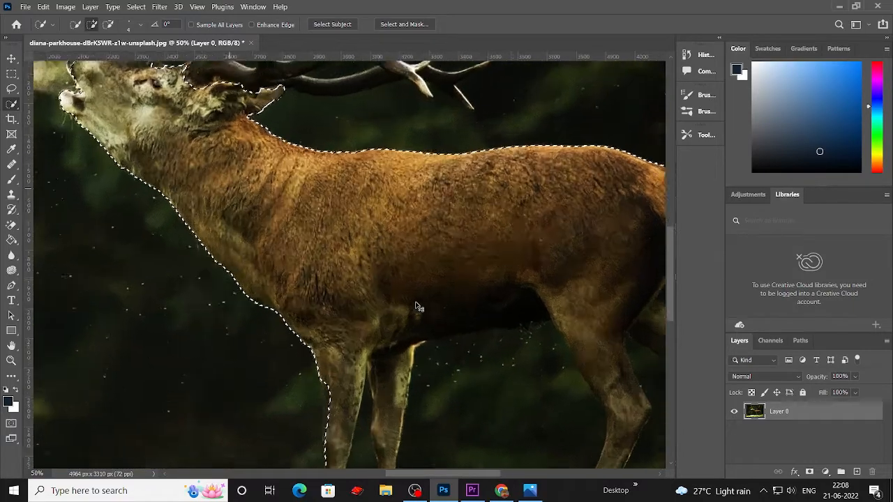
drag(217, 125, 542, 292)
drag(485, 263, 517, 274)
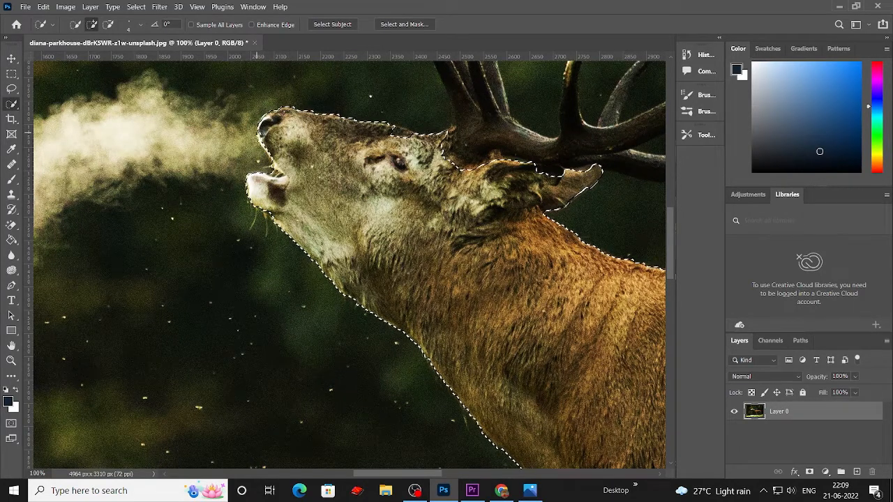
scroll(273, 152, down, 1)
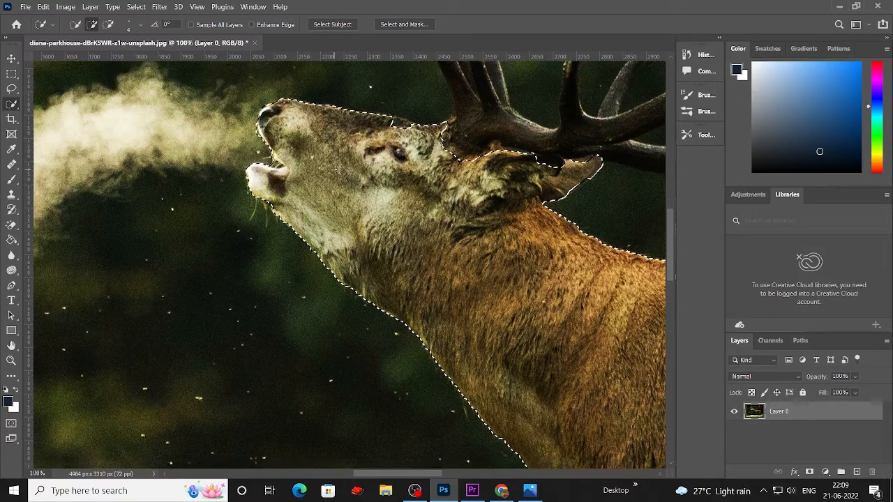
scroll(273, 152, right, 5)
key(ctrl+minus)
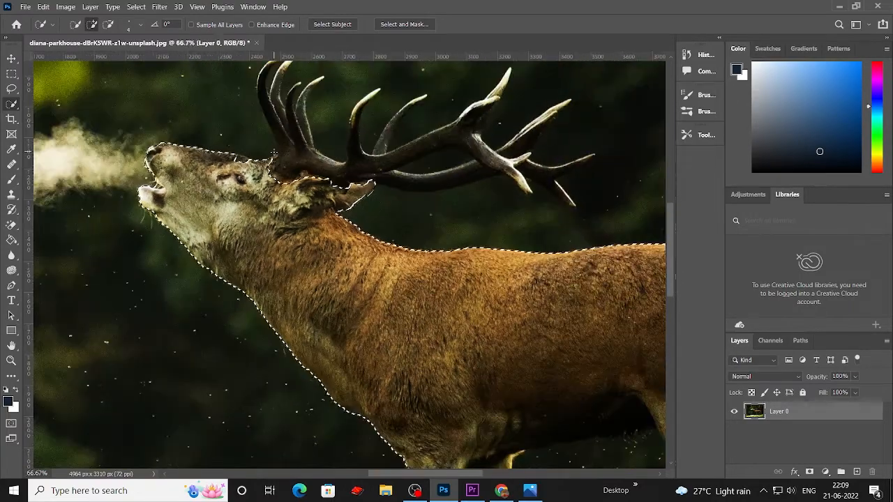
Step: Add the small dark notch between the deer's ear and the antler base to the selection
key(ctrl+plus)
key(ctrl+plus)
drag(263, 185, 266, 215)
scroll(265, 216, up, 5)
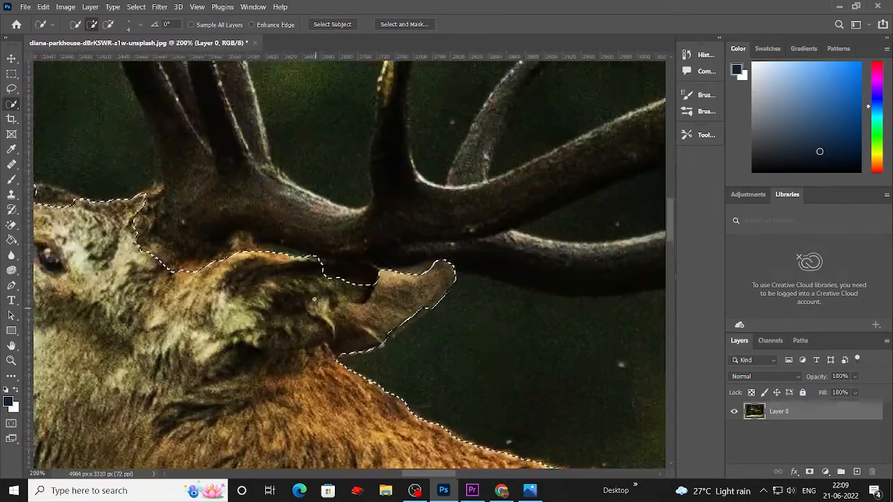
drag(336, 260, 371, 268)
Step: Add the missing strip along the outer edge of the deer's front leg to the selection
key(ctrl+minus)
key(ctrl+minus)
drag(425, 388, 327, 240)
key(ctrl+plus)
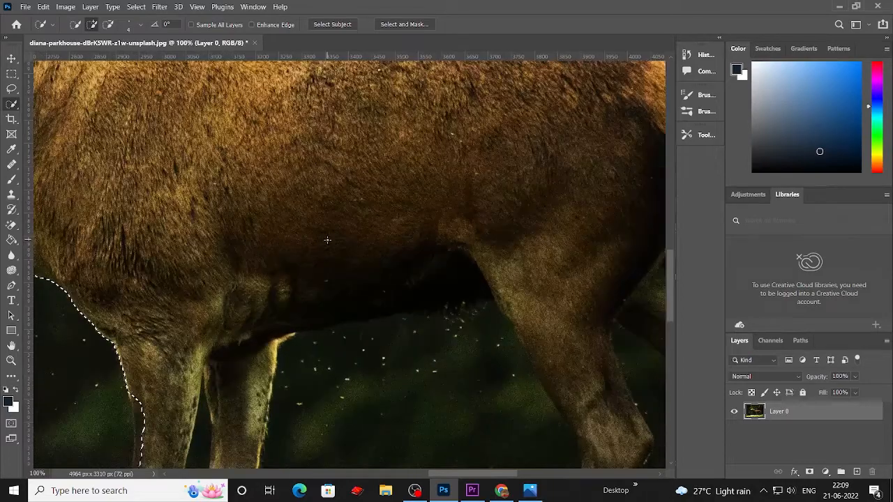
scroll(327, 240, down, 6)
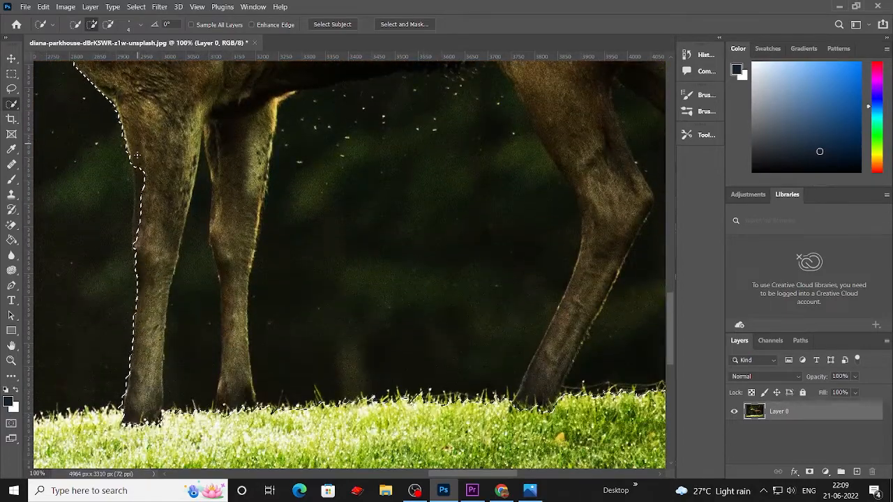
drag(138, 162, 137, 236)
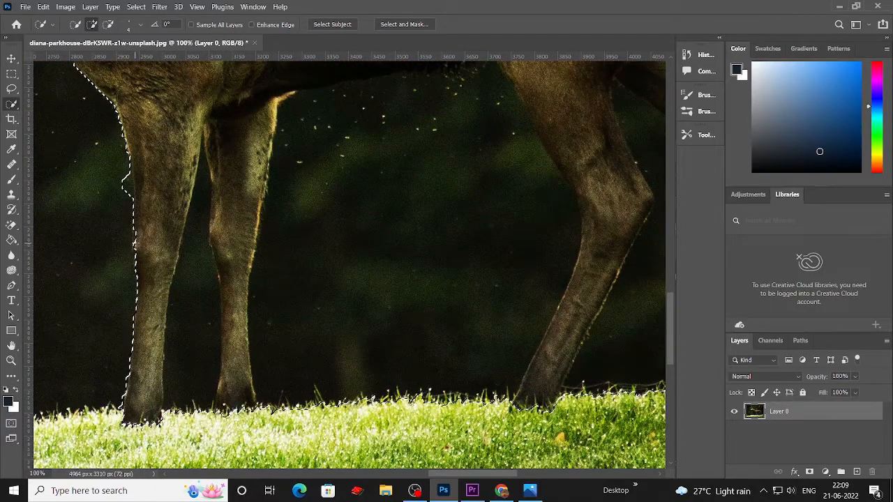
Step: Subtract the small background bulge beside the front leg from the selection with the Lasso tool
right_click(6, 102)
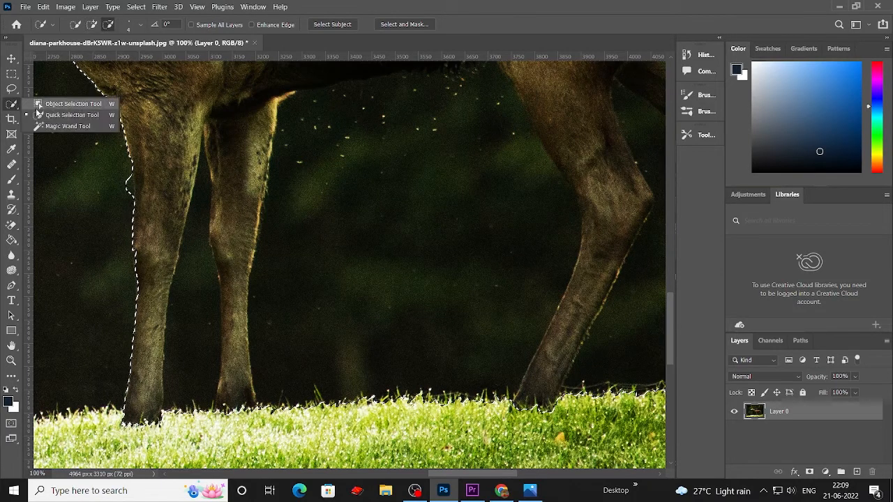
click(13, 89)
click(54, 88)
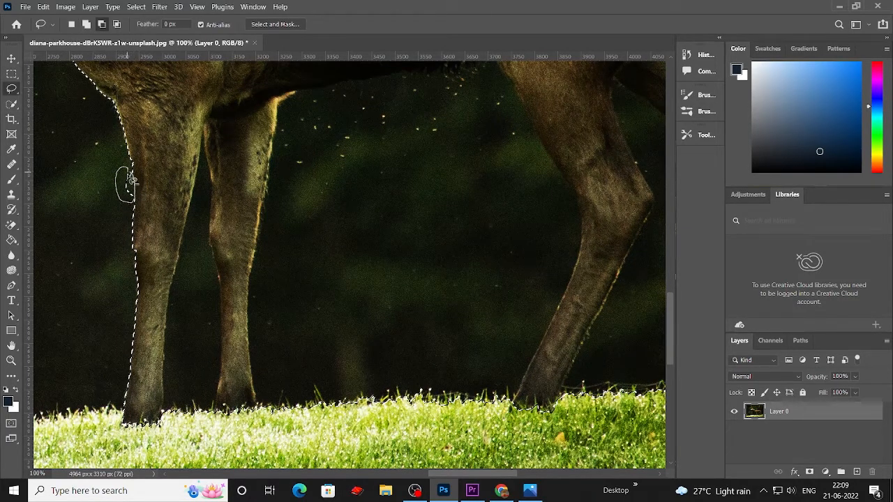
drag(141, 187, 139, 180)
scroll(258, 215, down, 3)
scroll(273, 221, up, 3)
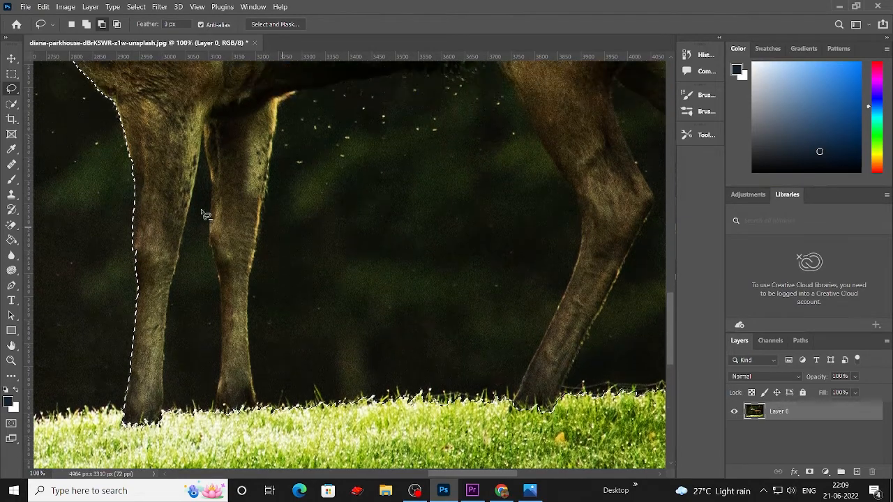
Step: Subtract the background under the belly, between the front and hind legs, with the Quick Selection tool
right_click(11, 103)
click(56, 105)
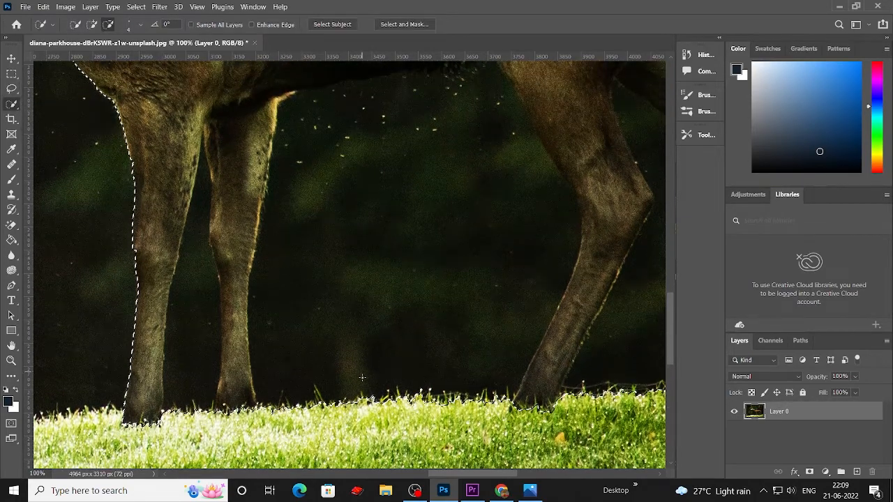
mouse_move(383, 398)
mouse_down()
mouse_move(381, 296)
mouse_move(391, 256)
mouse_move(352, 287)
mouse_up()
drag(292, 389, 351, 403)
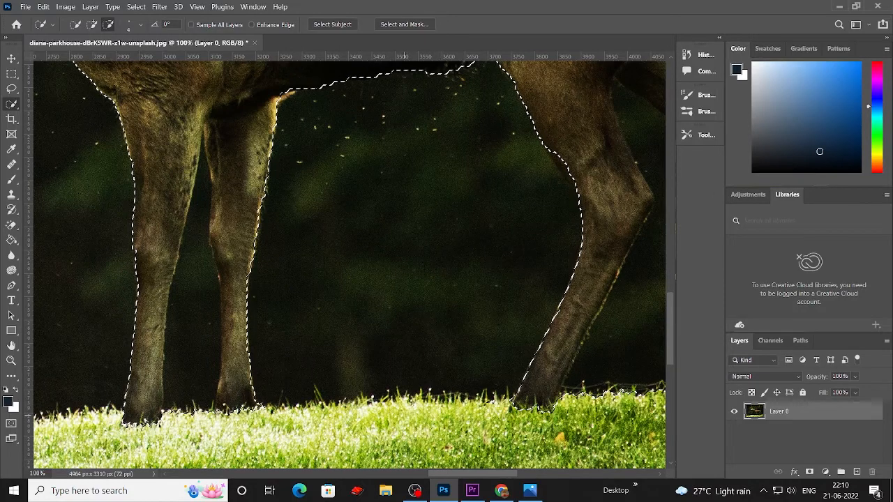
Step: Try to subtract the background between the two hind legs with the Quick Selection tool, then undo the strokes
drag(405, 370, 172, 388)
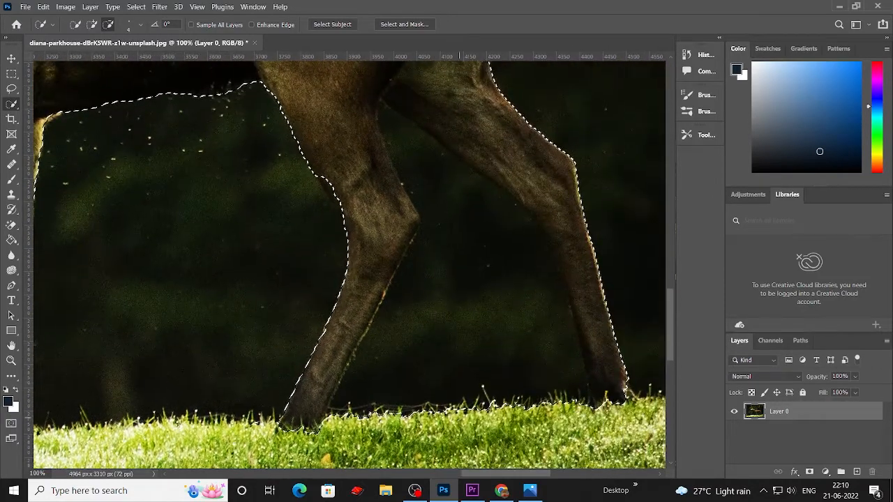
drag(465, 390, 465, 313)
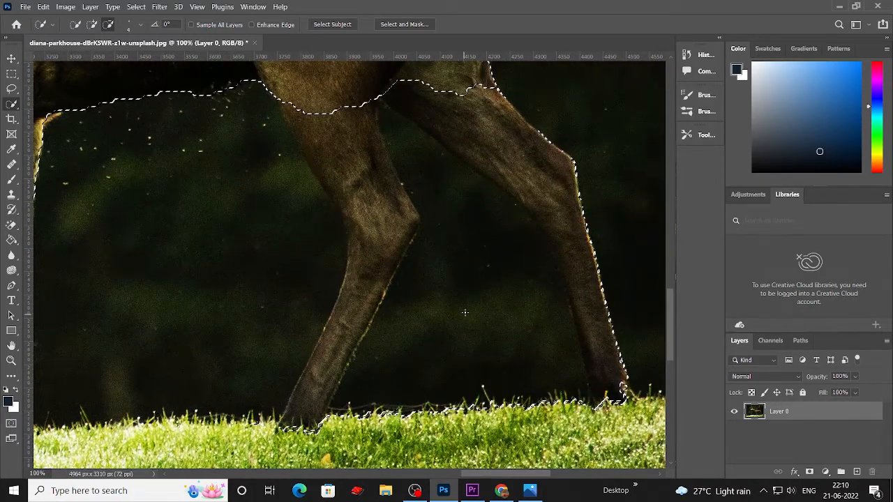
key(ctrl+z)
mouse_move(404, 129)
mouse_down()
mouse_move(429, 173)
mouse_move(430, 194)
mouse_up()
key(ctrl+z)
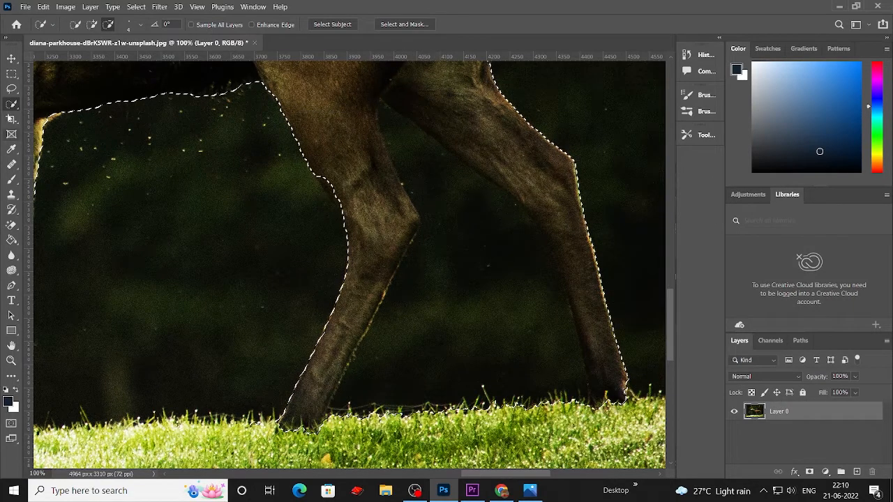
Step: Subtract the background between the hind legs with the Lasso tool and trim the selection along the nearer leg above the hock
click(14, 91)
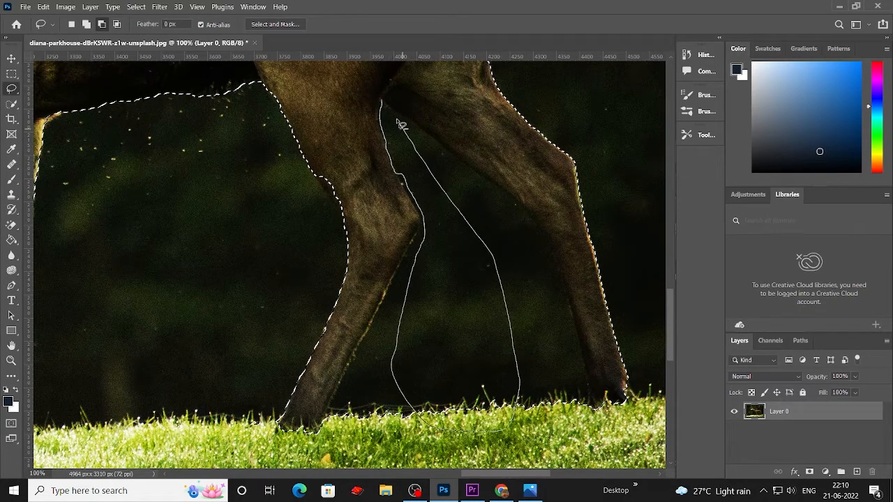
drag(383, 103, 384, 104)
scroll(458, 187, up, 5)
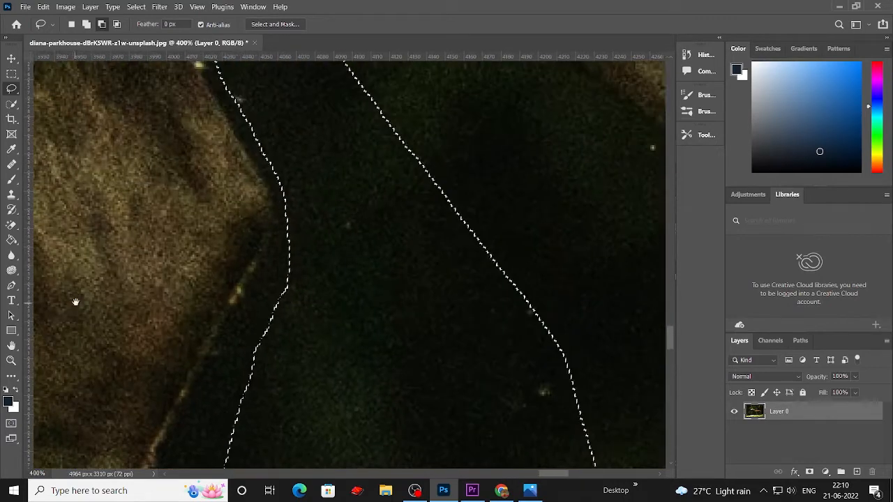
drag(75, 301, 275, 432)
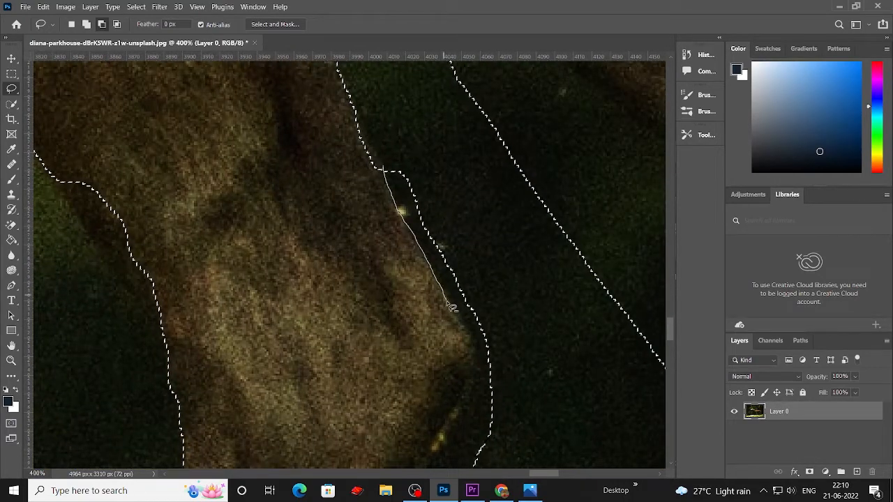
drag(394, 169, 399, 162)
Step: Trim the background around and just below the nearer hind leg's hock from the selection with the Lasso tool
scroll(419, 189, down, 5)
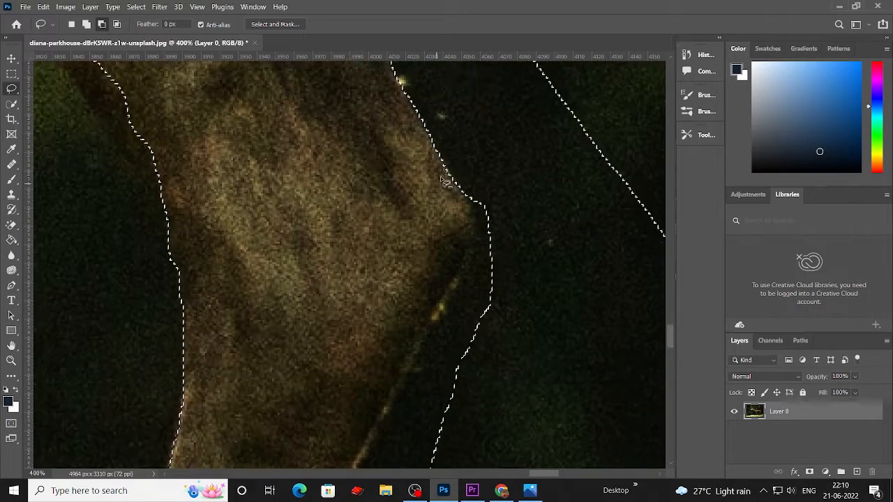
mouse_move(434, 279)
mouse_down()
mouse_move(483, 168)
mouse_move(457, 242)
mouse_up()
scroll(483, 194, down, 1)
drag(478, 105, 486, 125)
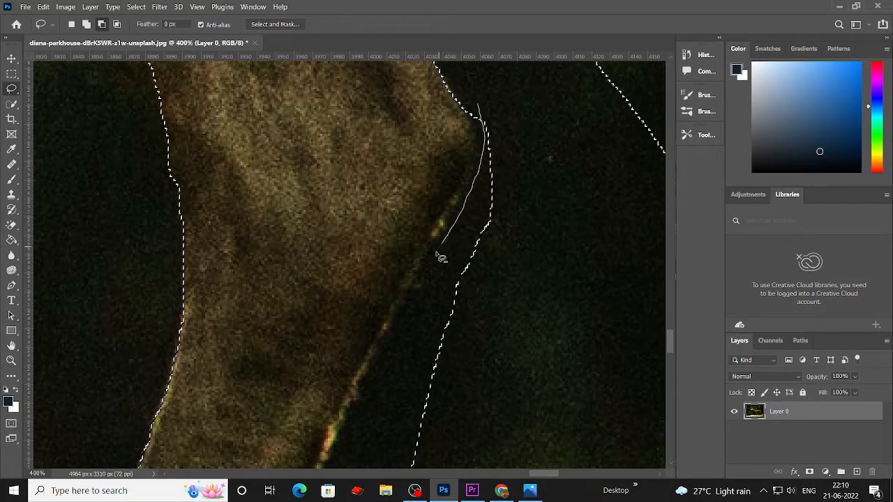
mouse_move(452, 357)
mouse_down()
mouse_move(558, 267)
mouse_move(517, 90)
mouse_up()
drag(486, 117, 485, 120)
Step: Trim the background along the rear edge of the nearer hind leg, from below the hock to mid-shank, with the Lasso tool
scroll(481, 132, down, 2)
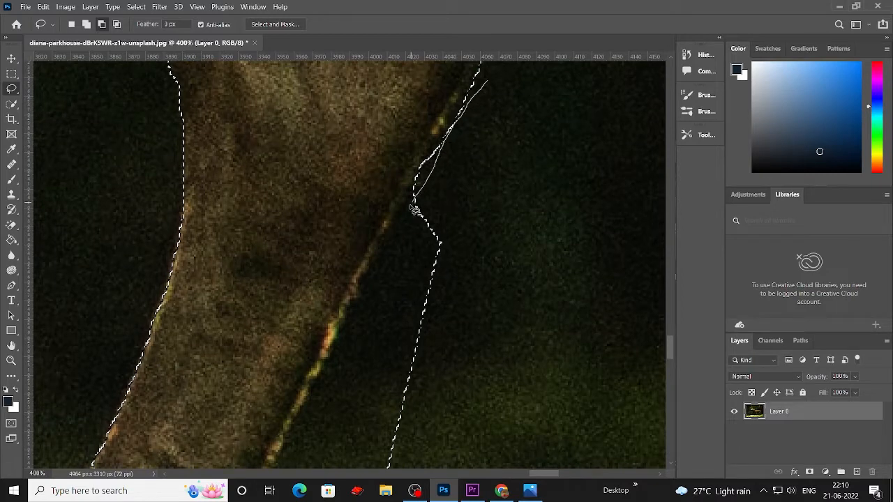
drag(380, 270, 500, 148)
drag(435, 172, 437, 169)
scroll(440, 157, down, 3)
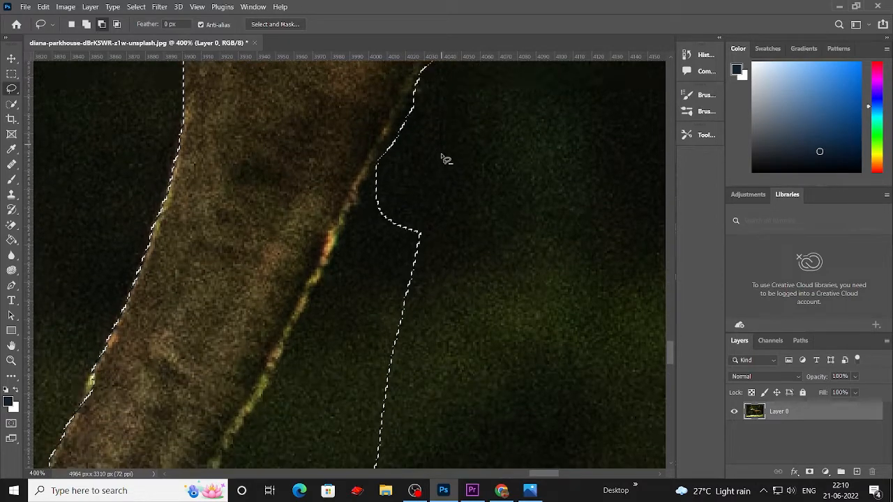
drag(429, 87, 382, 180)
mouse_move(447, 293)
mouse_down()
mouse_move(436, 119)
mouse_move(417, 101)
mouse_move(379, 113)
mouse_up()
scroll(424, 84, down, 2)
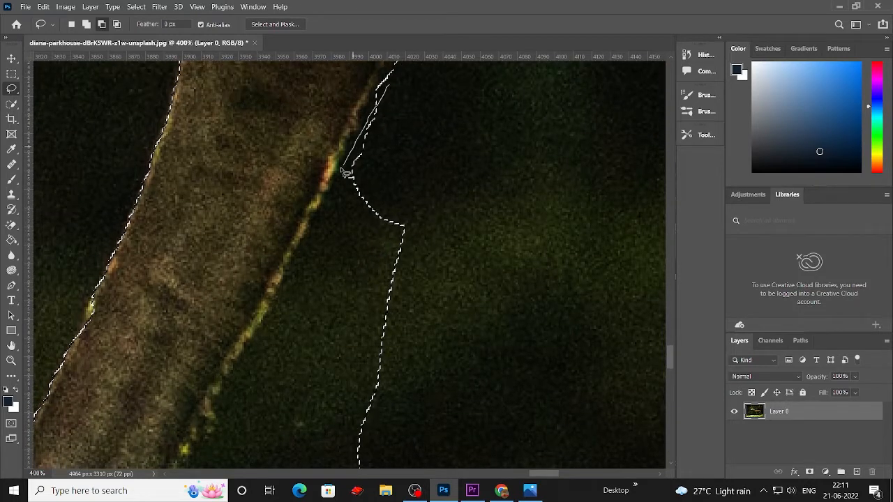
mouse_move(283, 297)
mouse_down()
mouse_move(510, 284)
mouse_move(423, 93)
mouse_move(395, 89)
mouse_up()
Step: Subtract the remaining background behind the nearer hind leg's lower shank, down to the hoof in the grass, with the Lasso tool
scroll(404, 110, down, 3)
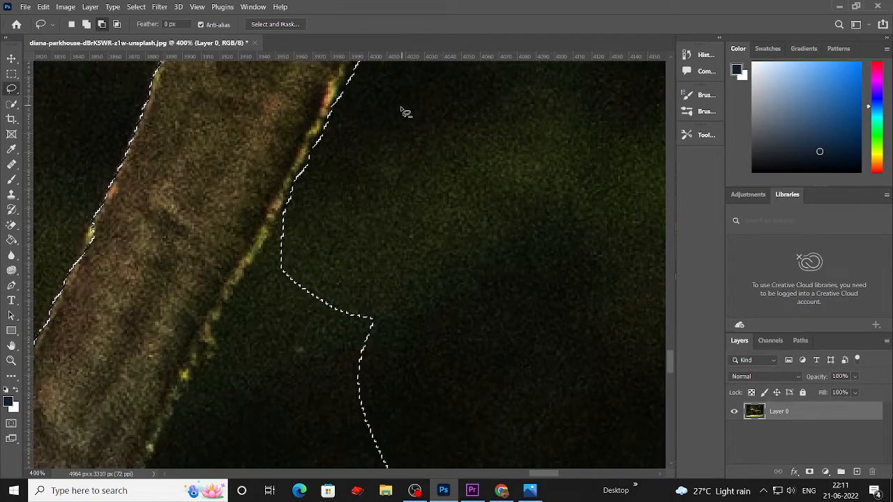
key(ctrl+minus)
key(ctrl+minus)
scroll(293, 196, down, 2)
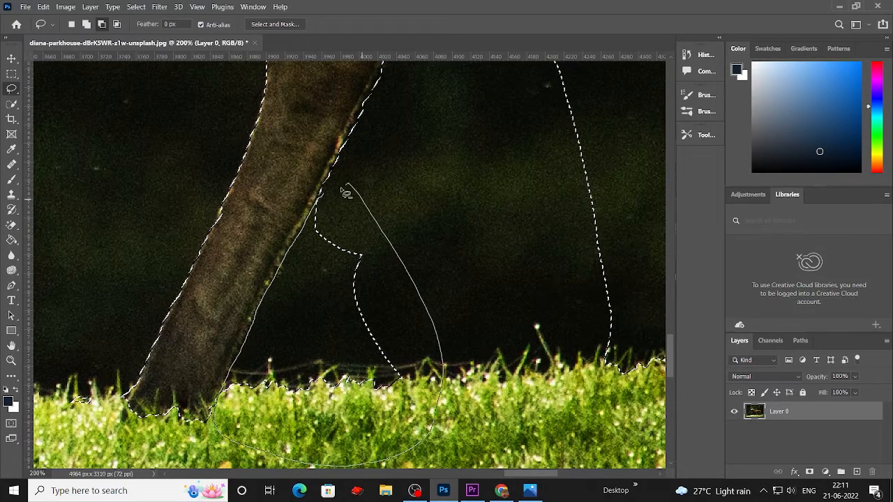
drag(322, 198, 320, 197)
Step: Subtract the background along the front edge of the farther hind leg, from the crotch to below the hock, with the Lasso tool
drag(409, 133, 223, 265)
scroll(333, 219, up, 6)
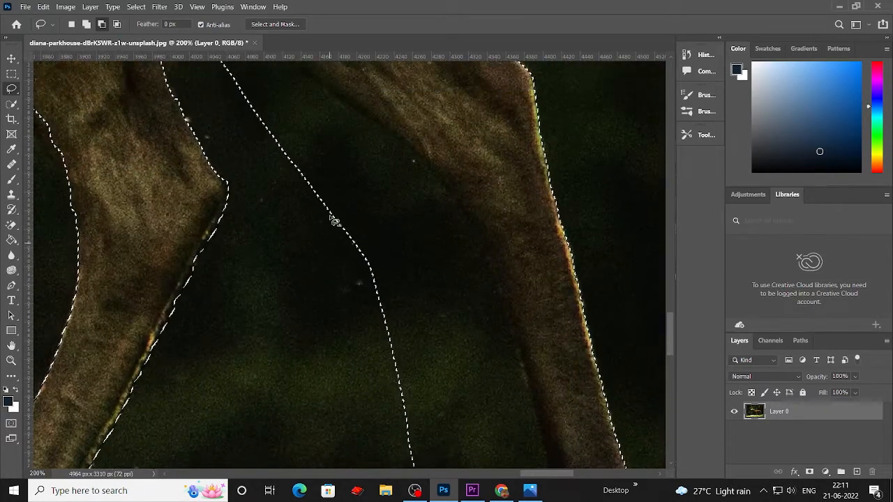
drag(230, 165, 398, 246)
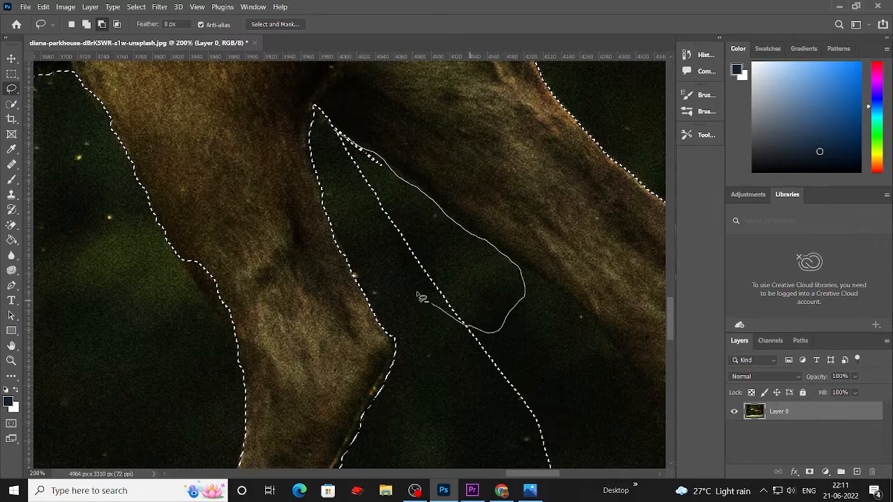
drag(342, 135, 340, 133)
scroll(389, 196, down, 1)
drag(423, 220, 245, 138)
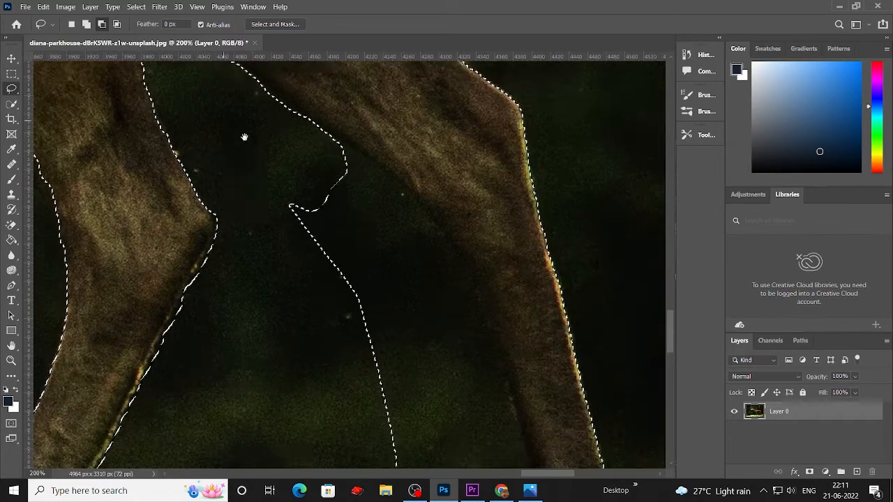
scroll(307, 126, down, 1)
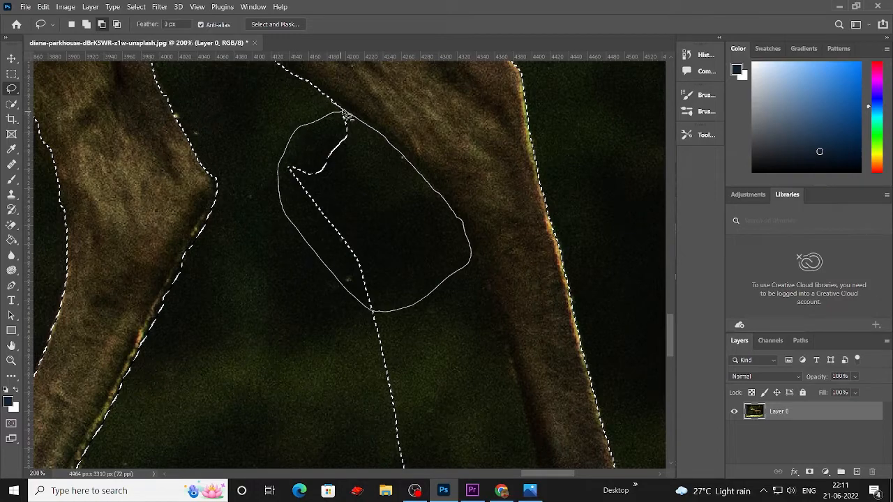
drag(344, 114, 345, 115)
Step: Subtract the remaining background in front of the farther hind leg's lower shank, down to the grass line, with the Lasso tool
scroll(349, 125, down, 5)
scroll(293, 113, right, 2)
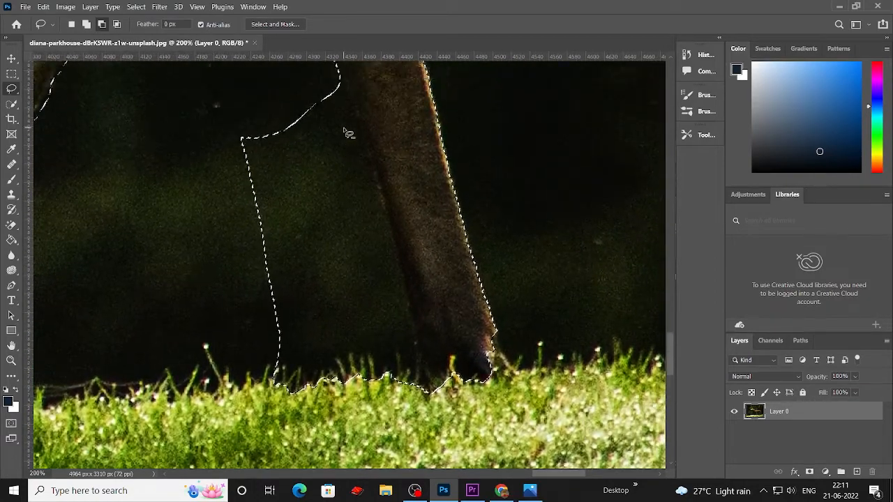
drag(335, 76, 340, 92)
mouse_move(389, 237)
mouse_down()
mouse_move(238, 91)
mouse_move(338, 82)
mouse_up()
scroll(356, 119, down, 1)
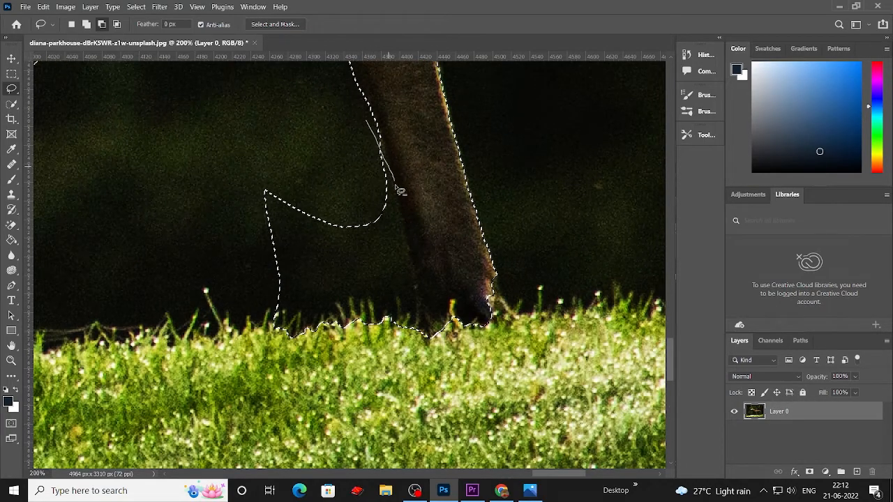
mouse_move(424, 332)
mouse_down()
mouse_move(131, 251)
mouse_move(253, 125)
mouse_move(370, 125)
mouse_up()
Step: Try to refine the selection along the front edge of the nearer hind leg at the hock with the Lasso tool
scroll(325, 140, down, 5)
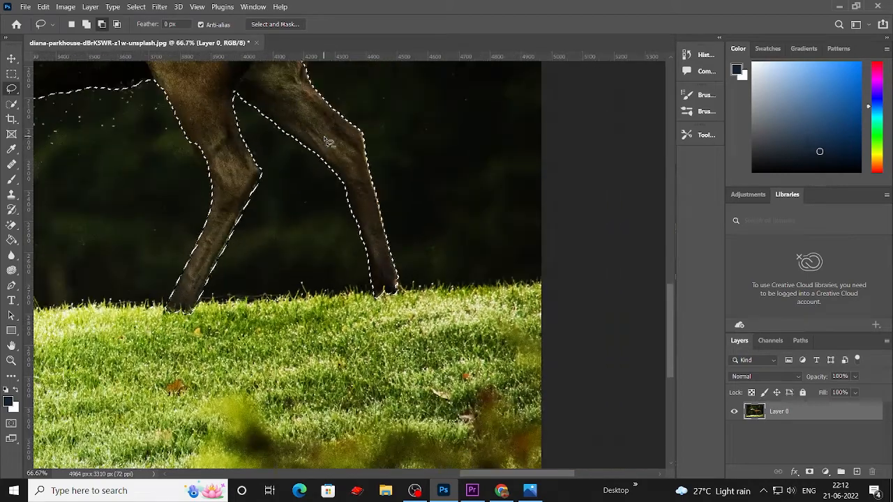
key(ctrl+plus)
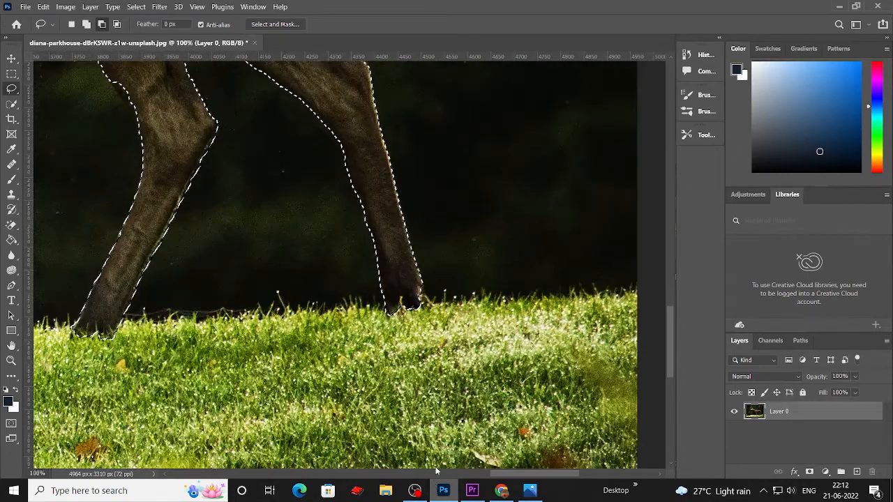
drag(163, 127, 347, 206)
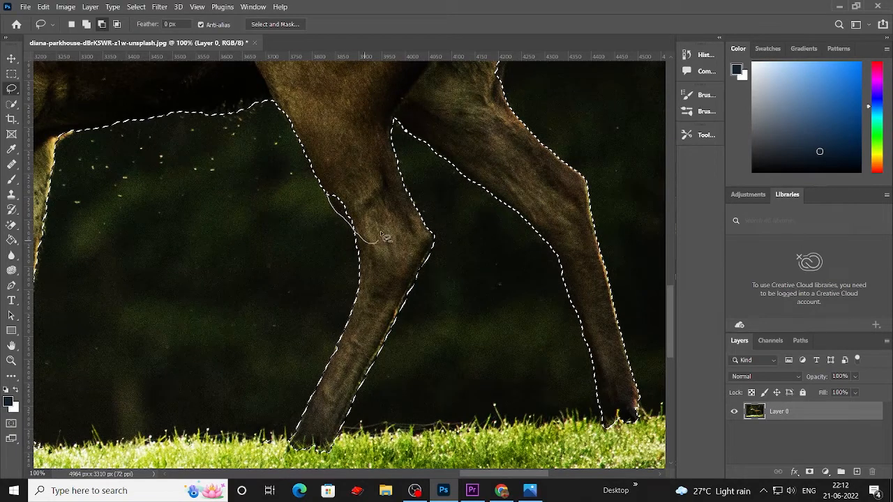
mouse_move(328, 195)
mouse_down()
mouse_move(332, 178)
mouse_move(325, 205)
mouse_move(614, 233)
mouse_up()
key(ctrl+z)
click(87, 24)
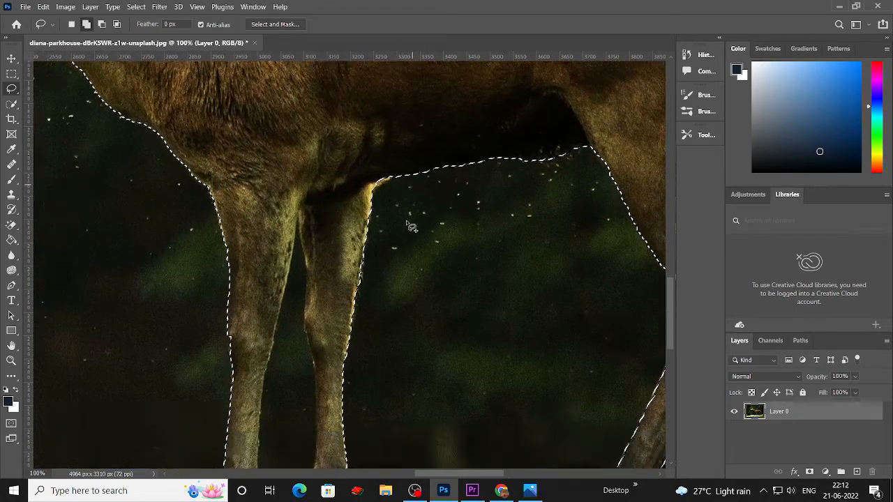
Step: Subtract the background gap between the two front legs, from the grass up to where the legs meet, with the Lasso tool
scroll(388, 215, down, 3)
scroll(370, 211, down, 1)
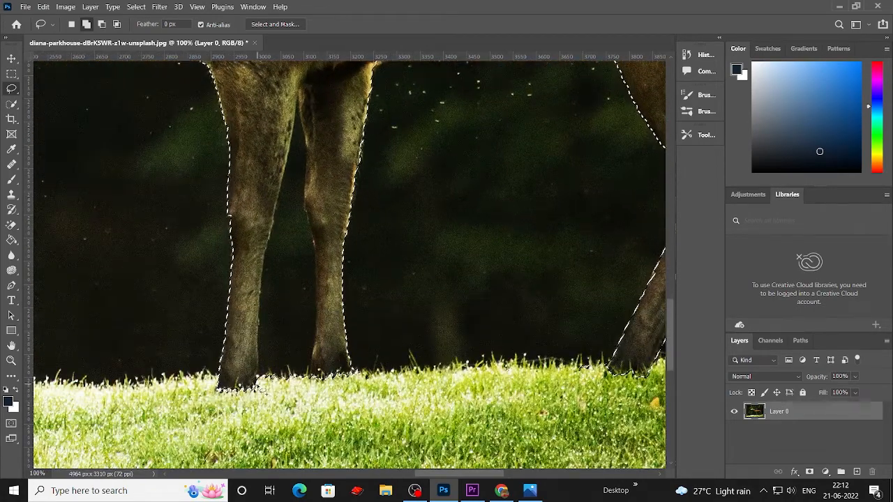
click(103, 25)
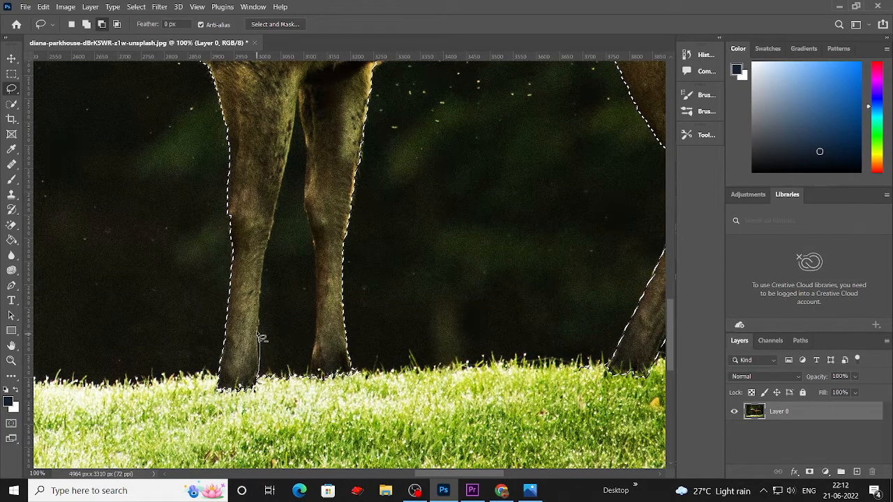
drag(286, 388, 284, 380)
scroll(279, 380, up, 2)
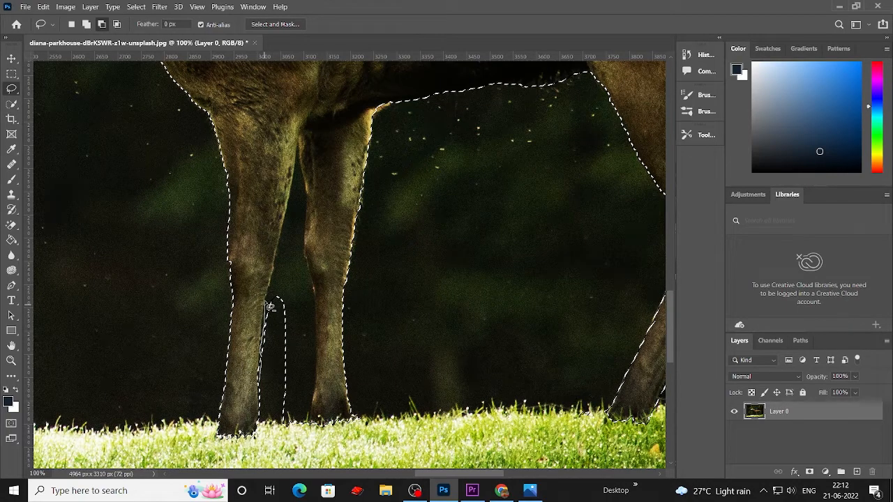
mouse_move(284, 235)
mouse_down()
mouse_move(301, 164)
mouse_move(308, 254)
mouse_move(265, 395)
mouse_move(293, 322)
mouse_up()
scroll(293, 322, down, 1)
mouse_move(305, 242)
mouse_down()
mouse_move(310, 362)
mouse_move(301, 400)
mouse_move(276, 418)
mouse_move(277, 323)
mouse_move(299, 241)
mouse_move(318, 269)
mouse_move(314, 331)
mouse_up()
Step: Trim the leftover background along the lower inner edge of the farther front leg, down to the hoof, with the Lasso tool
scroll(307, 244, down, 3)
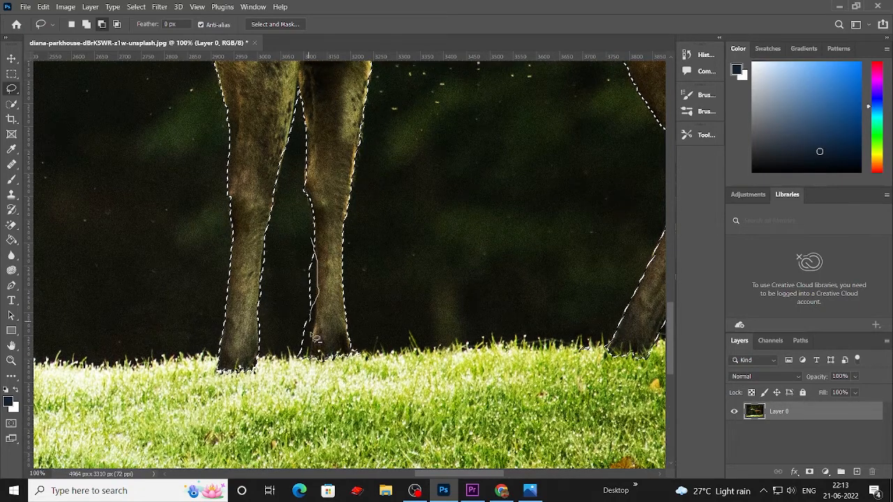
mouse_move(302, 369)
mouse_down()
mouse_move(286, 293)
mouse_move(302, 237)
mouse_move(315, 254)
mouse_up()
scroll(328, 255, up, 1)
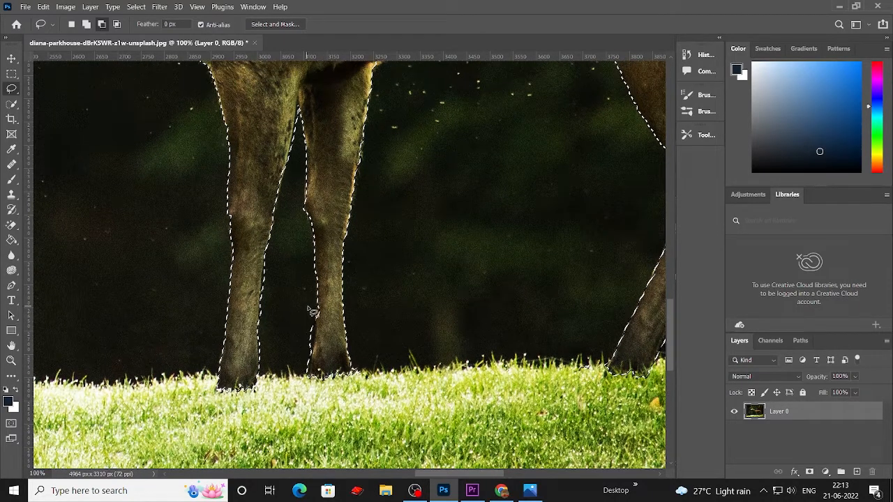
mouse_move(314, 341)
mouse_down()
mouse_move(298, 350)
mouse_move(315, 324)
mouse_up()
scroll(307, 315, down, 1)
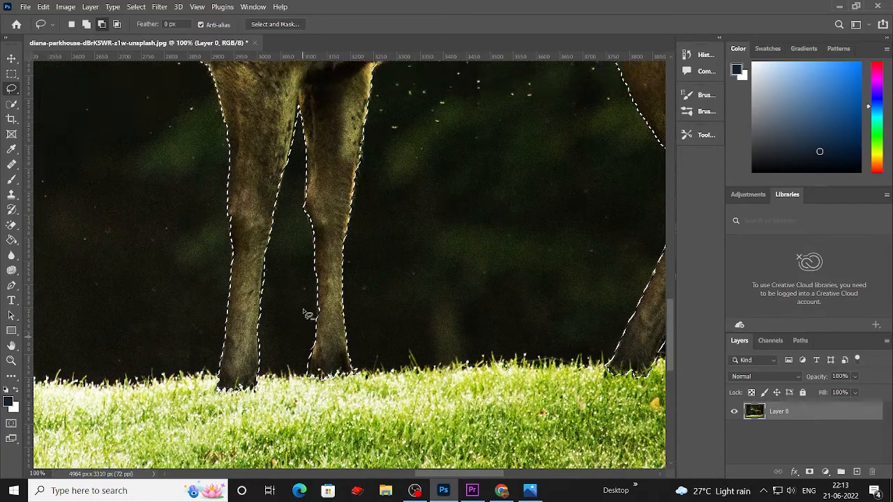
Step: Copy the selected deer to a new layer, view it with the original layer hidden, then undo the copy
scroll(300, 305, up, 4)
scroll(297, 300, up, 2)
scroll(297, 300, down, 2)
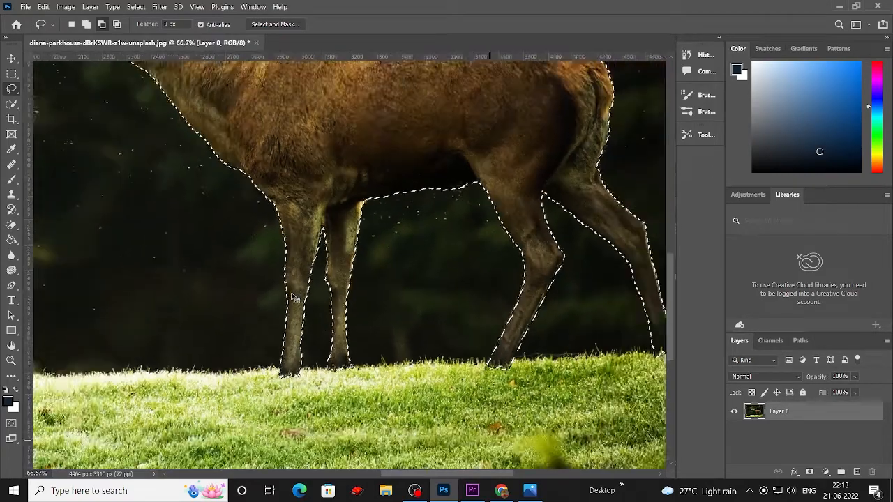
scroll(295, 279, up, 8)
scroll(293, 265, left, 4)
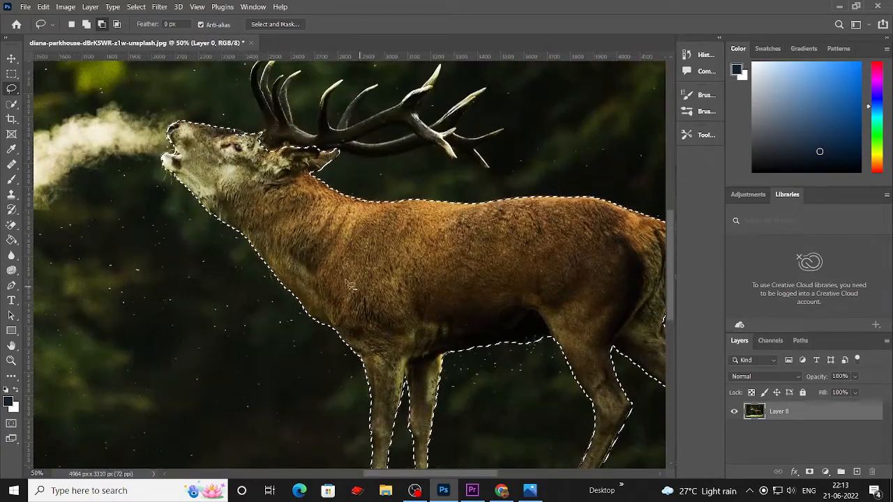
scroll(293, 246, down, 3)
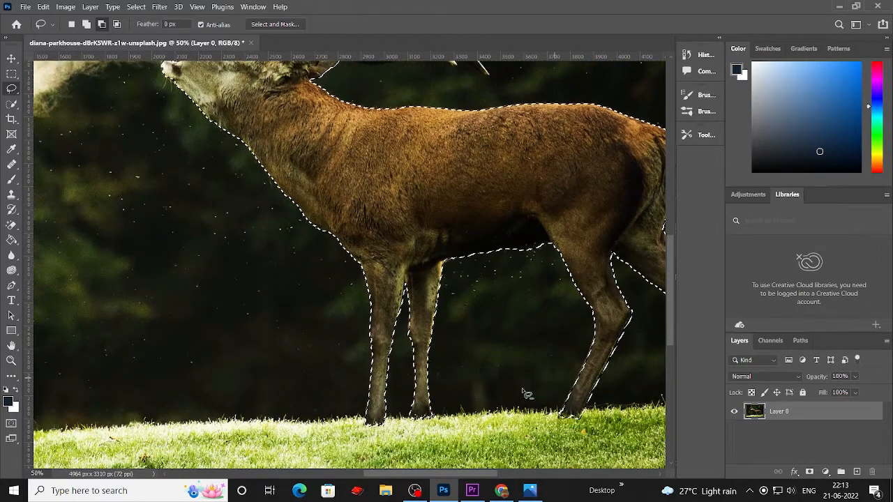
key(ctrl+j)
scroll(377, 302, up, 1)
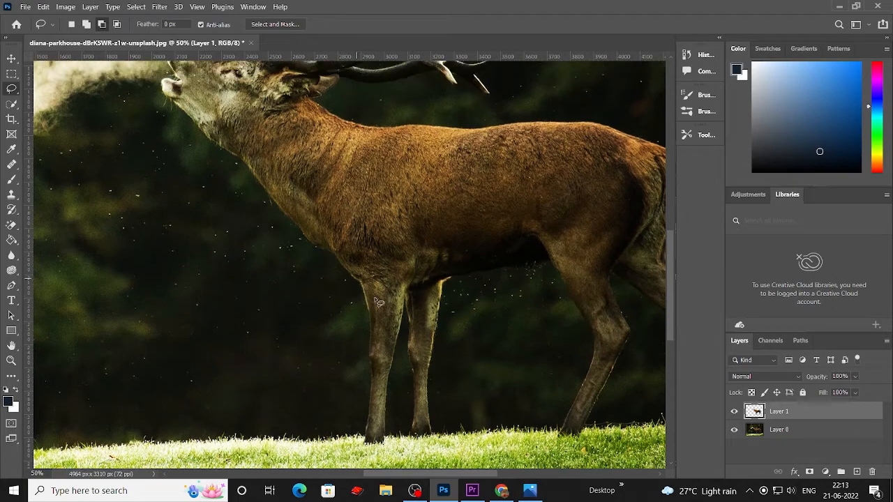
click(733, 432)
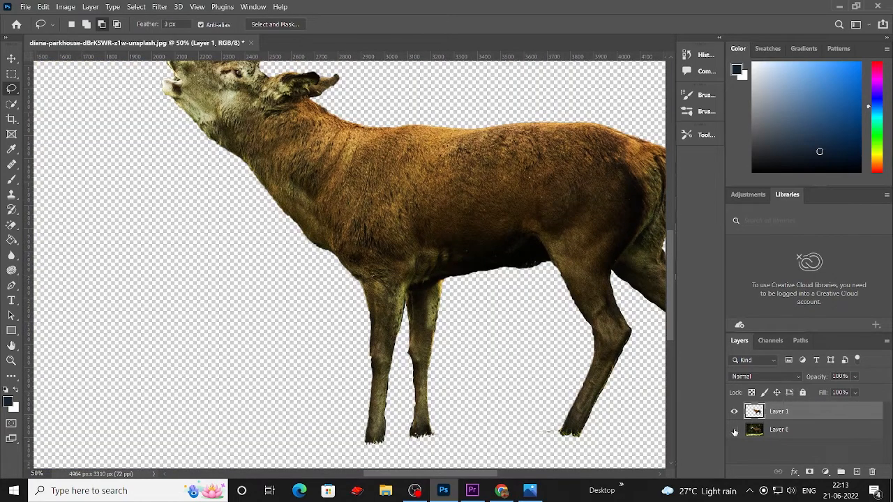
click(734, 431)
key(ctrl+z)
key(ctrl+z)
key(ctrl+z)
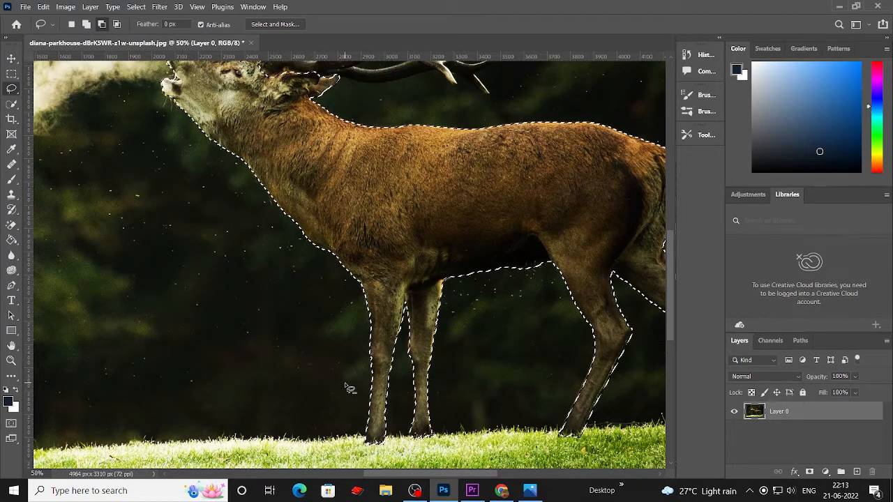
Step: Feather the deer selection with a radius of 4.5 pixels
key(shift+F6)
key(Up)
key(Up)
key(Up)
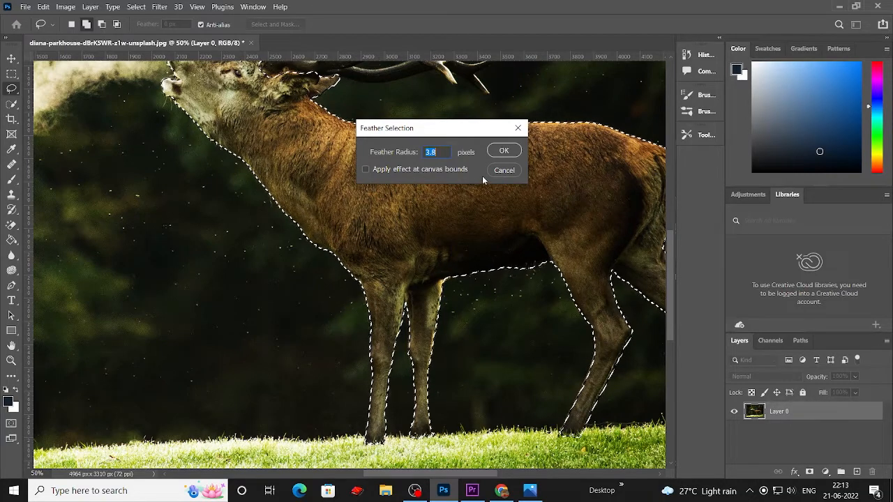
key(Up)
key(Up)
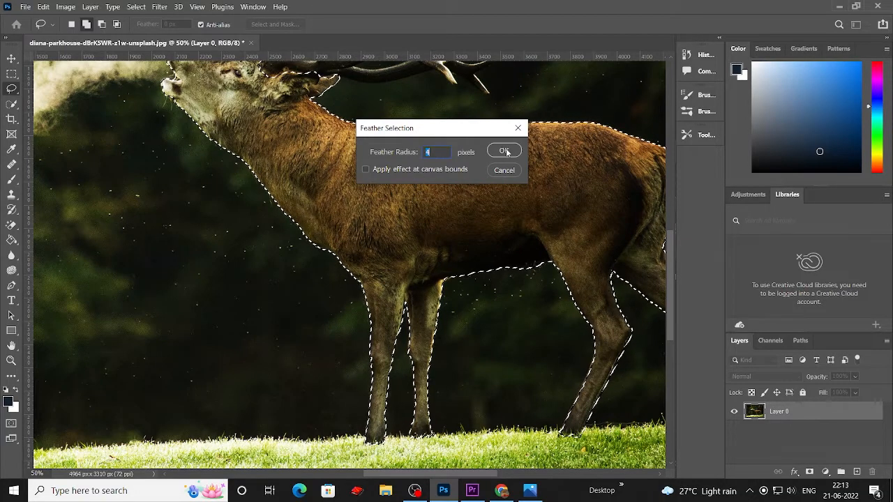
key(Up)
key(Up)
key(Up)
key(Up)
key(Up)
key(Up)
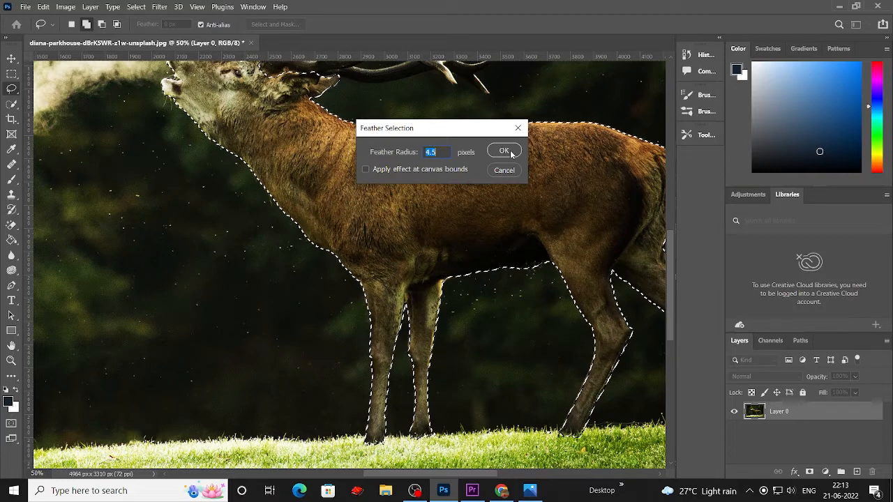
click(504, 151)
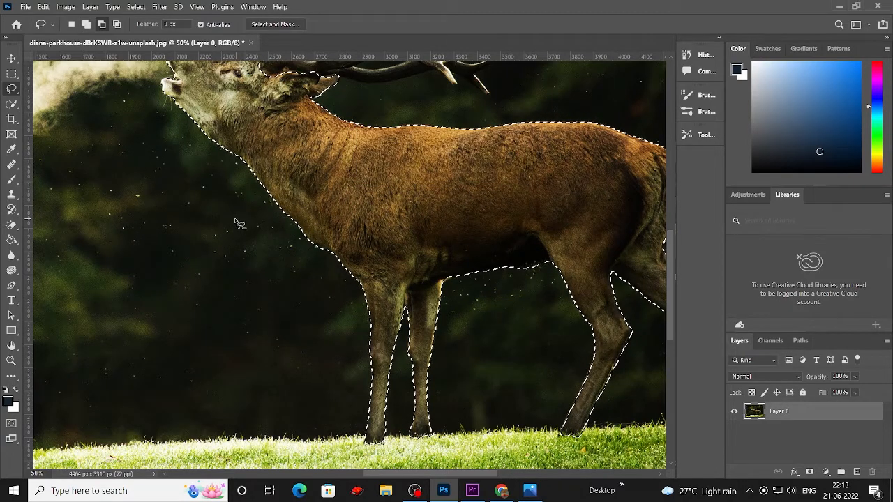
Step: Copy the feathered deer selection to a new layer and check the cutout by temporarily hiding the original Layer 0
scroll(239, 224, up, 1)
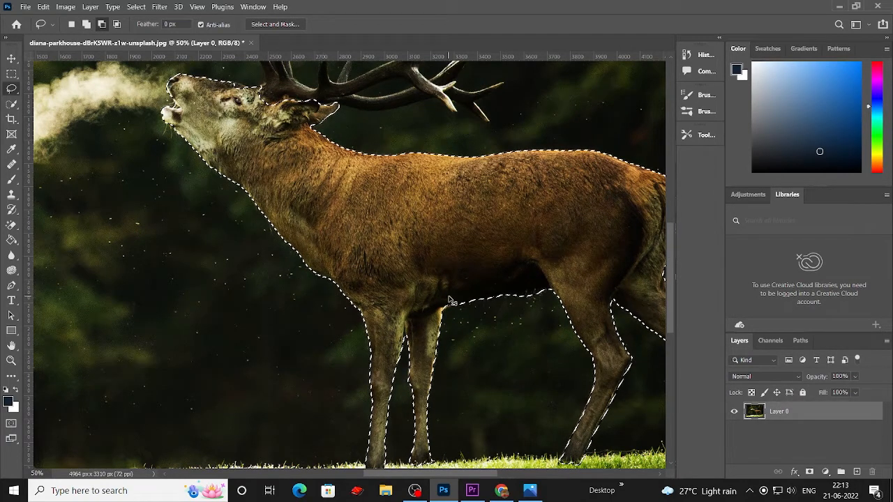
key(ctrl+j)
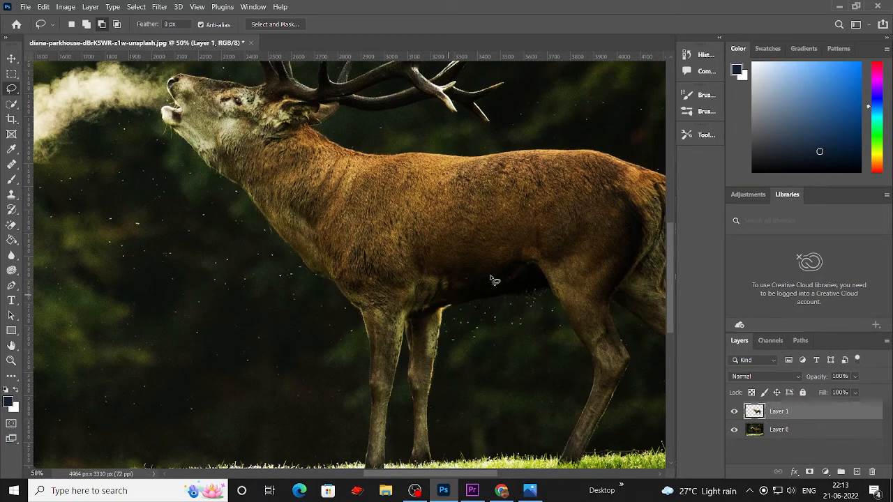
click(735, 432)
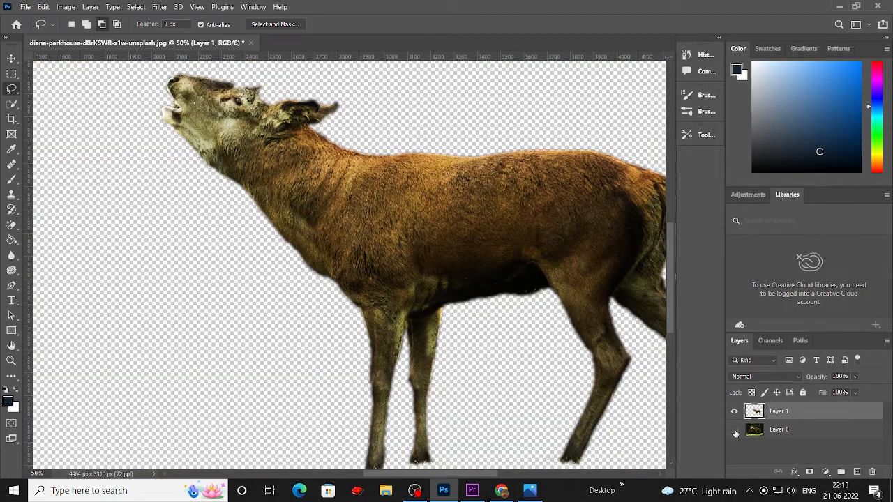
click(735, 432)
scroll(480, 307, up, 5)
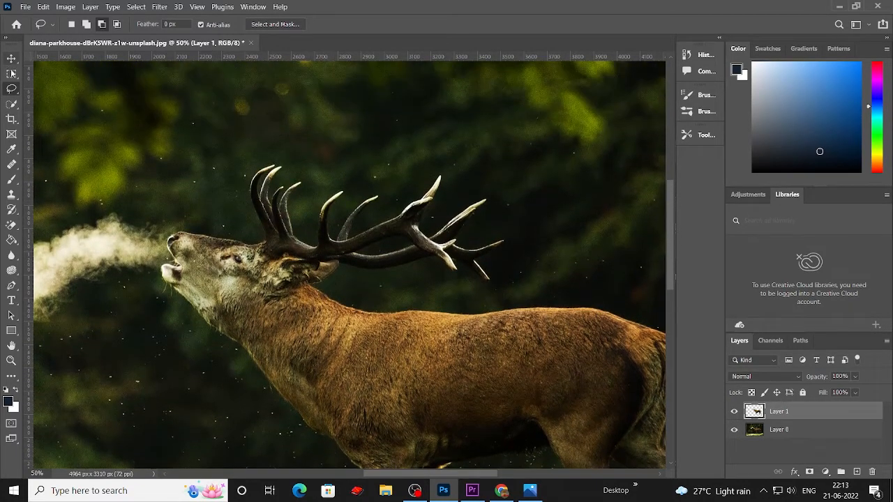
Step: Duplicate the original Layer 0, keeping the copy beneath the deer cutout layer
click(13, 58)
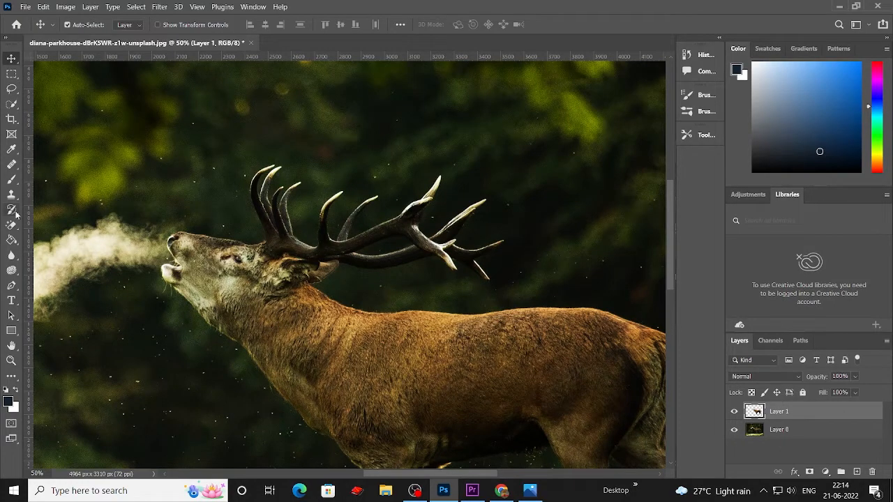
key(p)
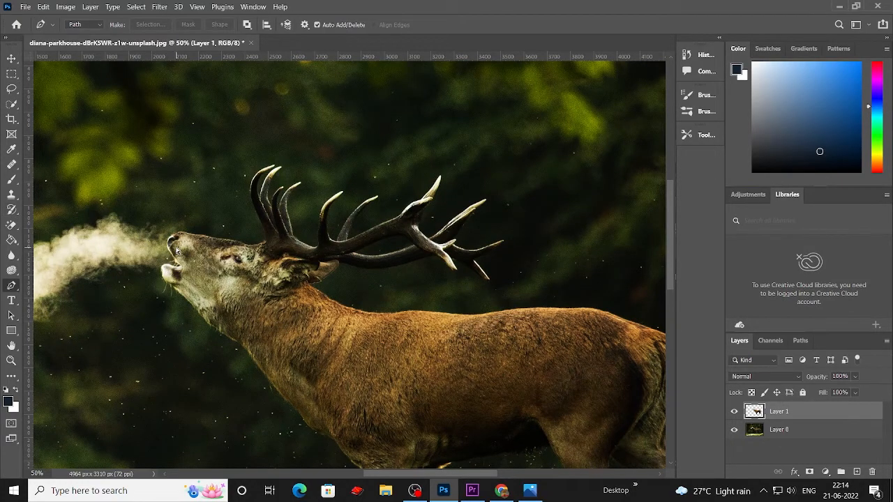
key(ctrl+plus)
scroll(177, 251, up, 3)
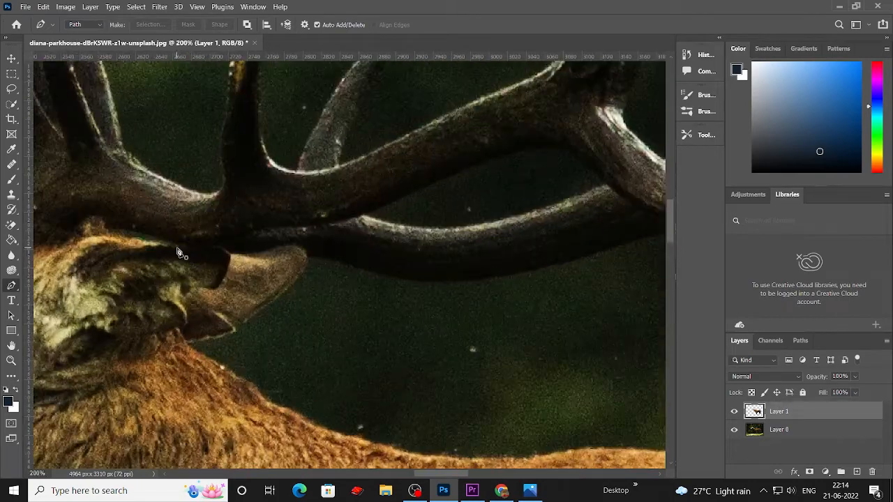
scroll(178, 251, down, 3)
drag(199, 207, 194, 238)
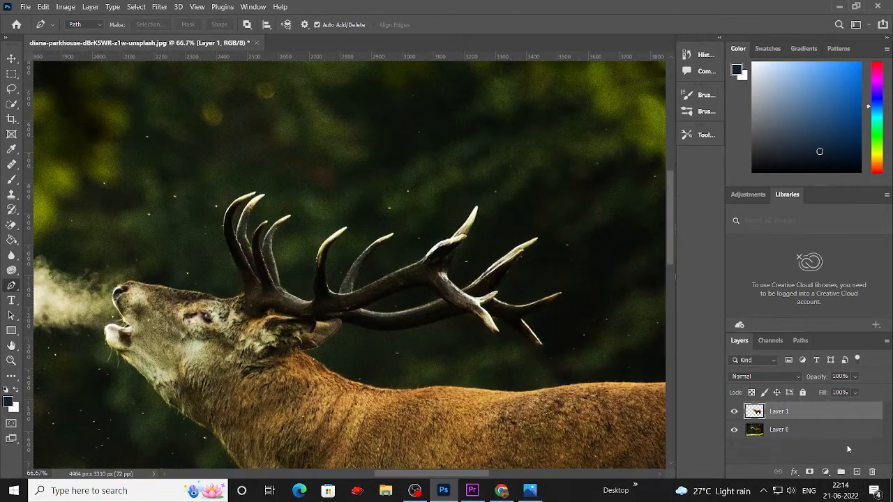
click(831, 438)
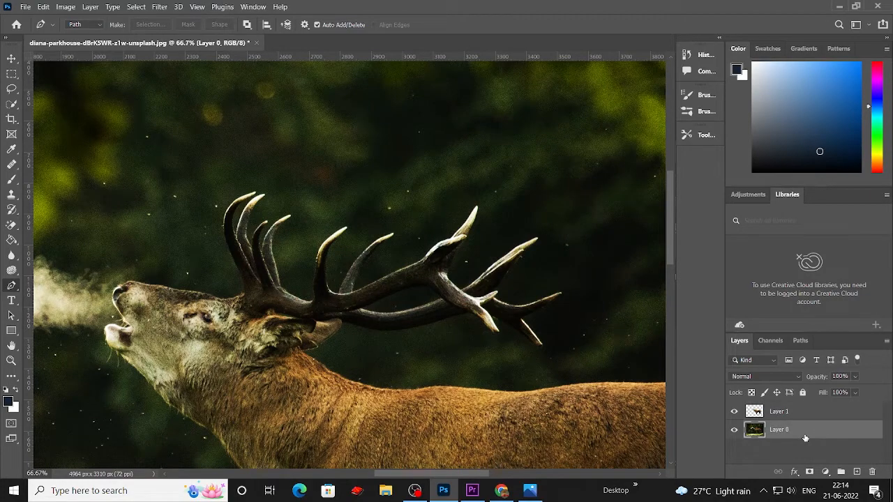
key(ctrl+j)
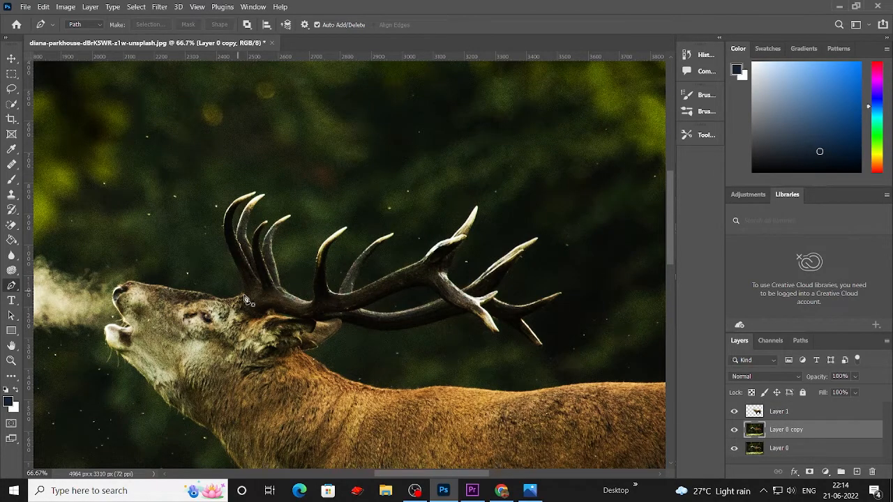
Step: Start a Pen path where the antler meets the forehead and trace up the outer edge of the frontmost tine
click(238, 299)
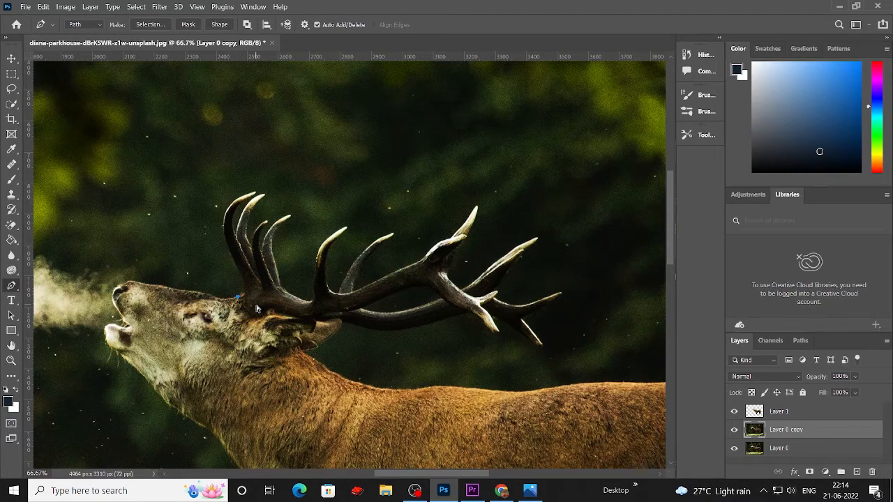
scroll(256, 309, up, 3)
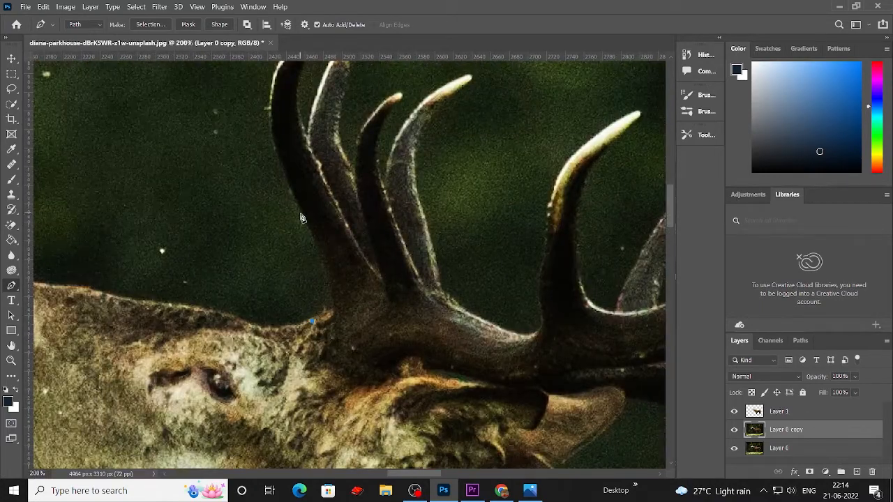
drag(300, 217, 243, 125)
key(ctrl+z)
drag(323, 259, 305, 208)
alt+click(324, 258)
scroll(299, 230, up, 2)
drag(272, 202, 340, 136)
alt+click(272, 202)
scroll(291, 206, up, 2)
alt+click(300, 166)
scroll(315, 169, up, 1)
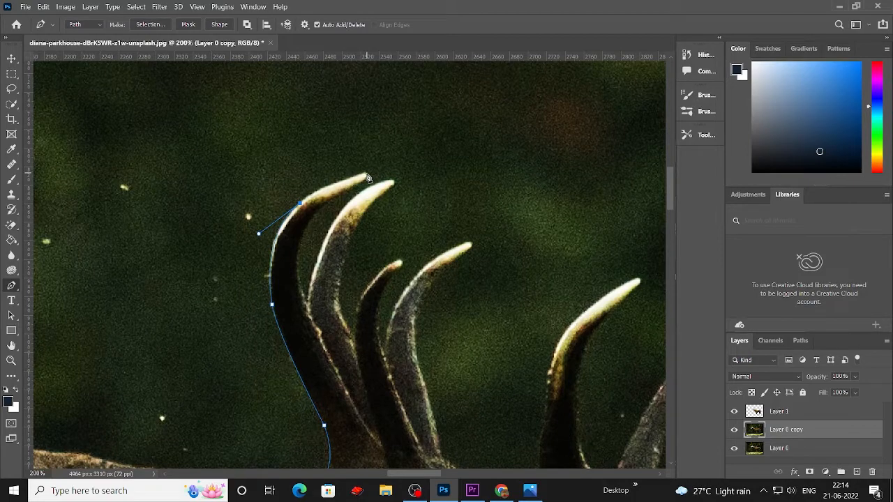
Step: Continue the path around the frontmost tine's tip and down its inner edge to the junction with the second tine
drag(364, 176, 400, 173)
alt+click(364, 173)
scroll(363, 177, down, 1)
drag(349, 162, 324, 175)
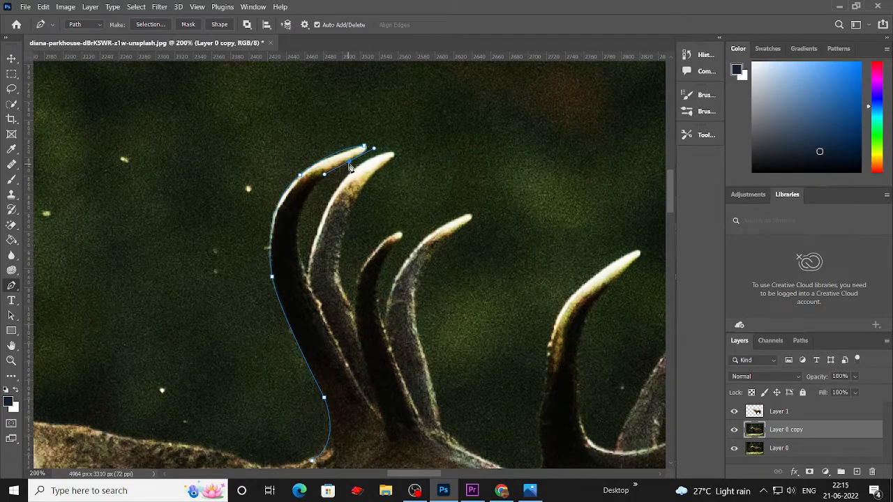
scroll(307, 242, down, 1)
drag(301, 225, 323, 292)
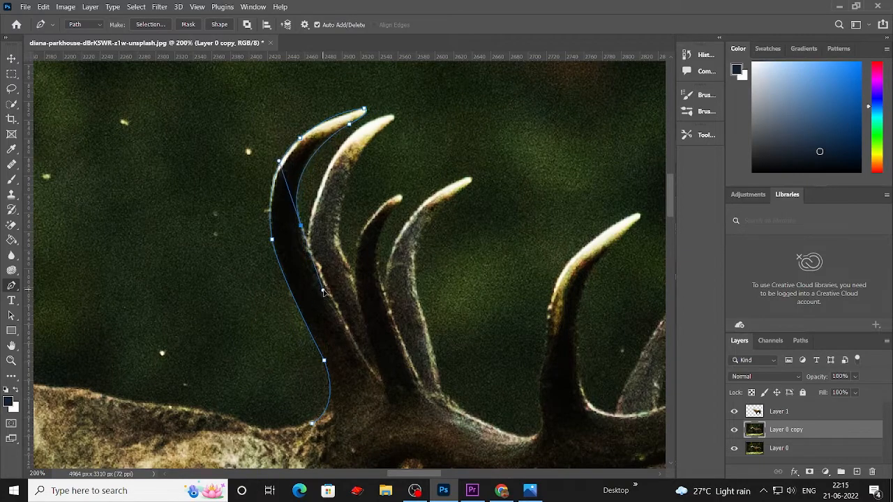
drag(310, 249, 310, 251)
scroll(328, 195, up, 1)
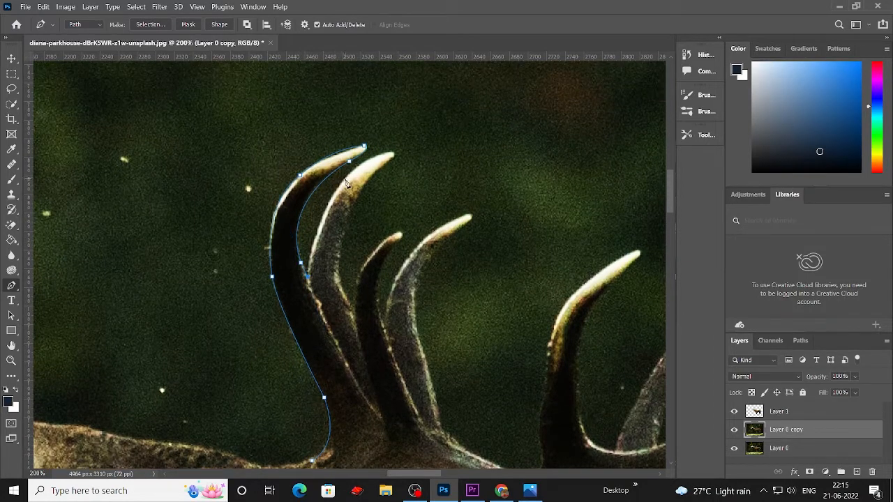
Step: Trace the path around the second tine, over its tip and down to the short third tine
drag(347, 179, 415, 180)
scroll(391, 185, up, 1)
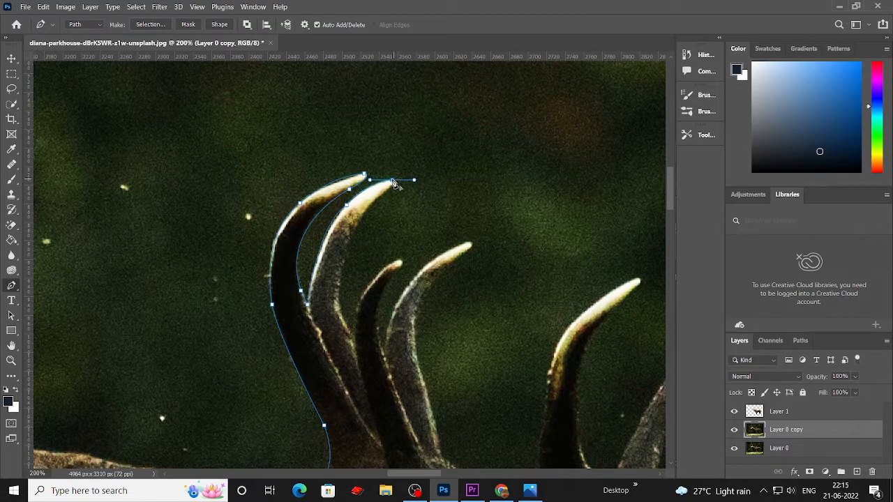
scroll(395, 190, down, 1)
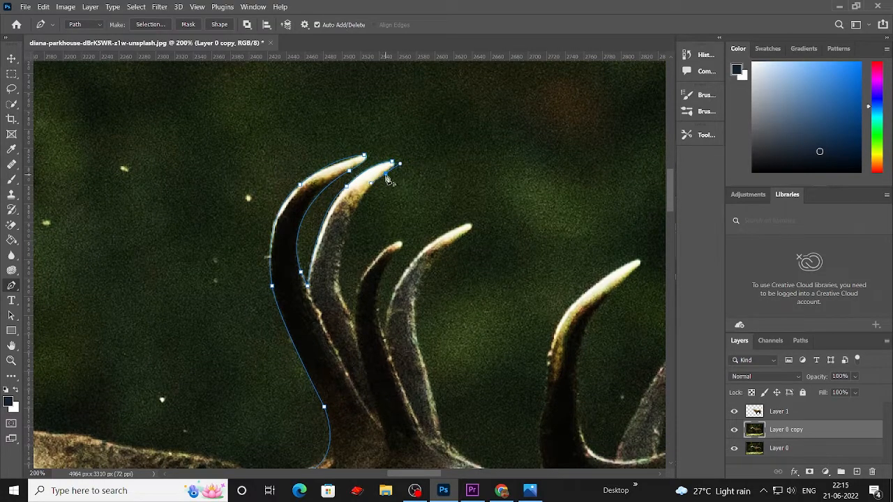
scroll(387, 180, down, 1)
drag(340, 230, 337, 288)
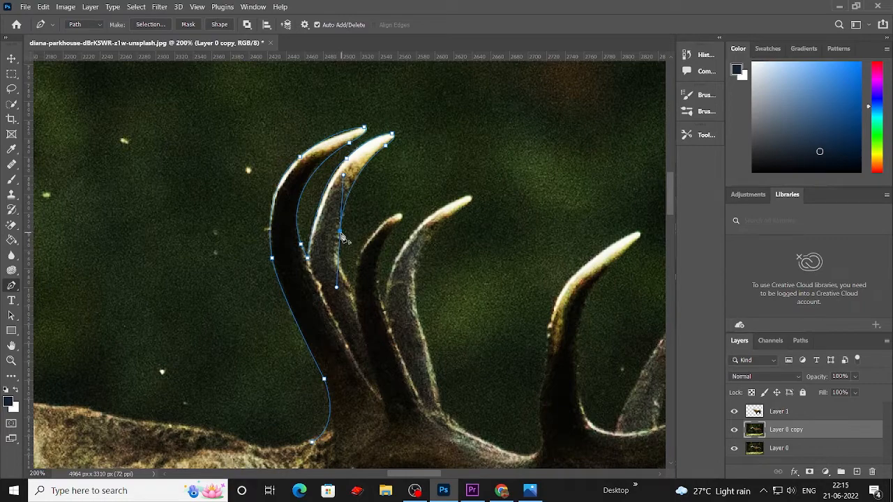
scroll(345, 256, down, 2)
drag(354, 256, 370, 274)
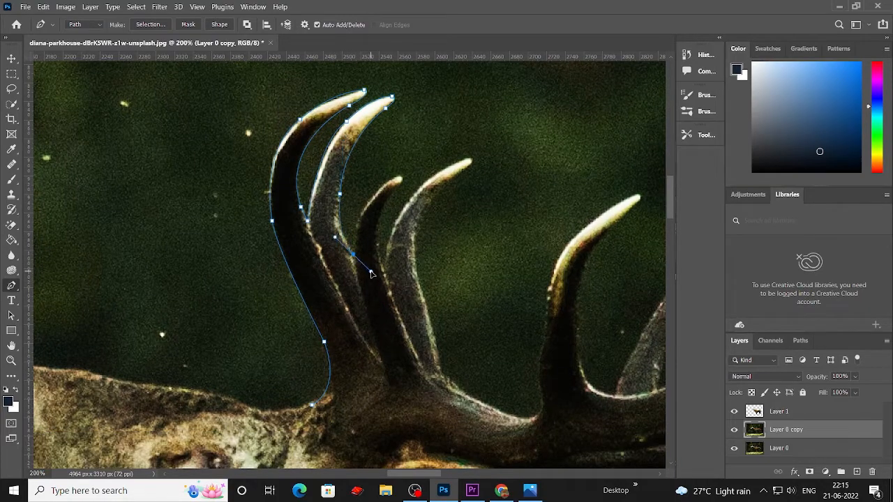
Step: Outline the short third tine with the path, over its tip and down to the junction with the fourth tine
scroll(356, 260, up, 1)
drag(377, 219, 405, 293)
scroll(400, 244, up, 1)
scroll(402, 234, down, 1)
alt+click(395, 229)
scroll(388, 245, down, 2)
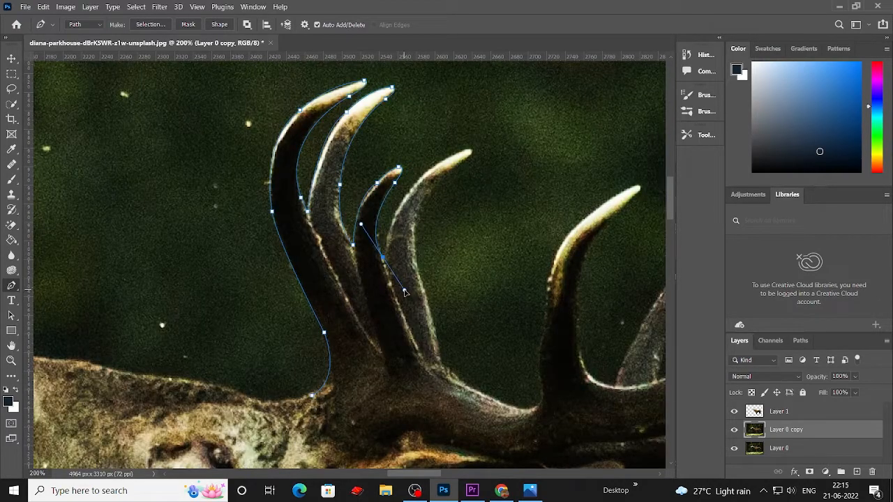
alt+click(383, 259)
Step: Trace the path around the fourth tine and along the main beam to the foot of the tall fifth tine
scroll(403, 234, up, 1)
drag(414, 204, 496, 203)
scroll(414, 210, up, 2)
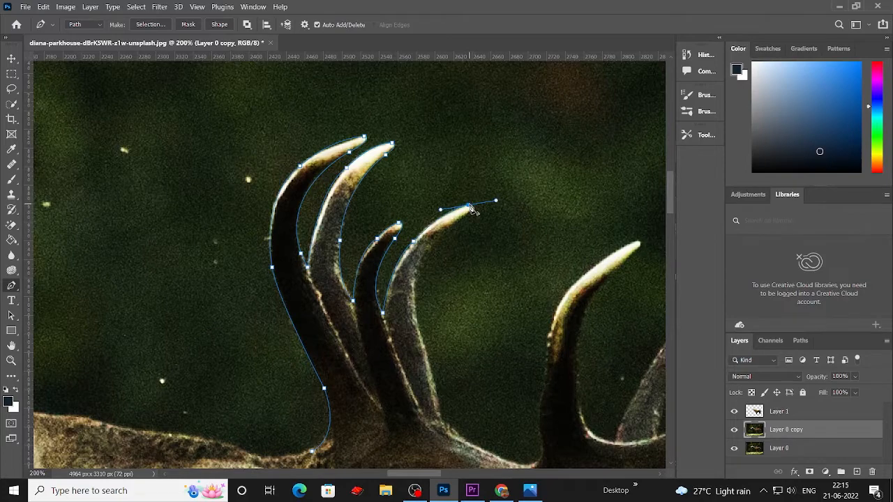
scroll(472, 211, down, 1)
scroll(434, 212, down, 2)
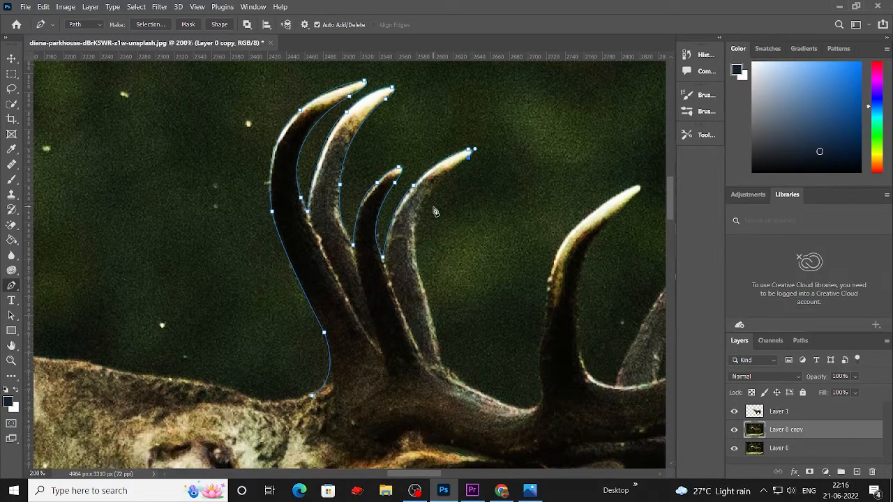
drag(417, 213, 363, 270)
scroll(428, 268, down, 2)
scroll(431, 266, down, 2)
drag(423, 306, 433, 277)
alt+click(422, 307)
Step: Extend the path up the outer edge of the tall fifth tine with curved anchor points
scroll(434, 304, up, 1)
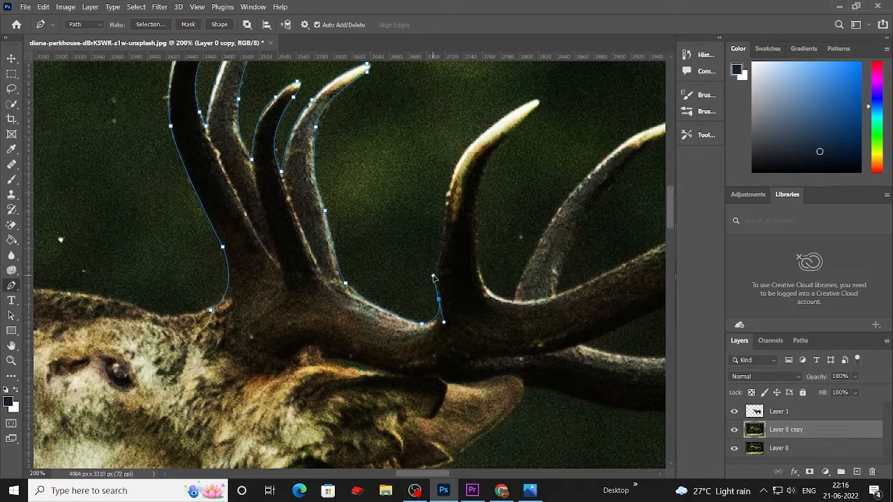
alt+click(439, 300)
scroll(439, 301, up, 2)
drag(445, 272, 457, 251)
alt+click(445, 274)
scroll(446, 271, up, 2)
drag(469, 210, 499, 180)
alt+click(469, 210)
scroll(471, 212, up, 2)
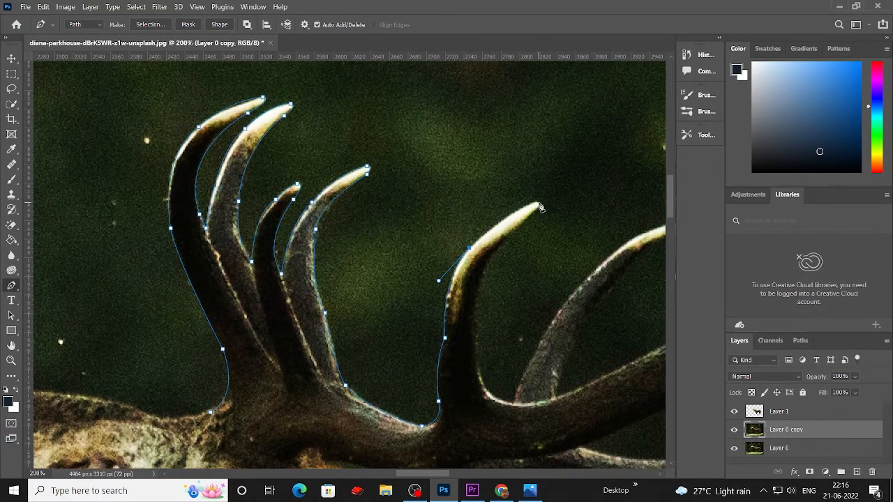
Step: Round the fifth tine's tip and trace its inner edge down to the base of the grey sixth tine
mouse_move(535, 203)
mouse_down()
mouse_move(553, 202)
mouse_move(518, 205)
mouse_up()
scroll(537, 209, down, 1)
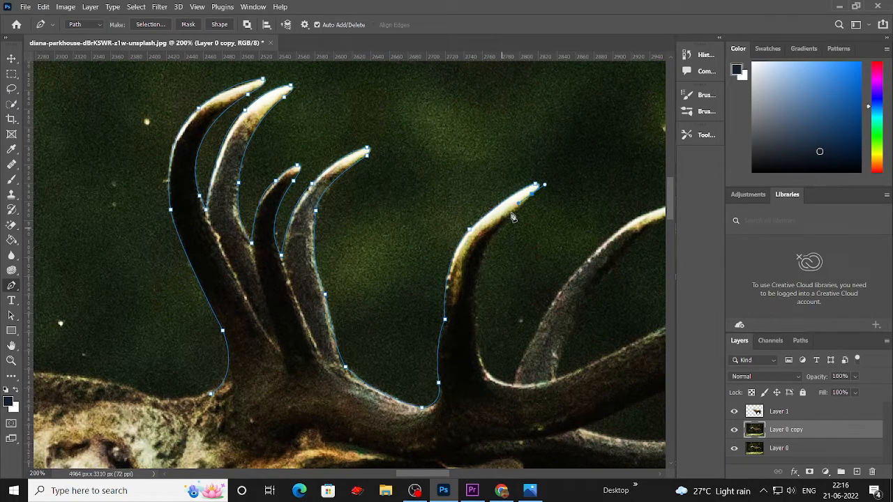
scroll(535, 200, down, 2)
drag(485, 215, 483, 238)
scroll(488, 222, down, 2)
drag(478, 279, 537, 274)
scroll(516, 286, down, 1)
alt+click(515, 282)
Step: Trace the path up the grey sixth tine, around its tip and back down to the main beam
drag(495, 247, 361, 306)
drag(459, 210, 542, 189)
alt+click(459, 209)
scroll(497, 202, up, 1)
alt+click(517, 197)
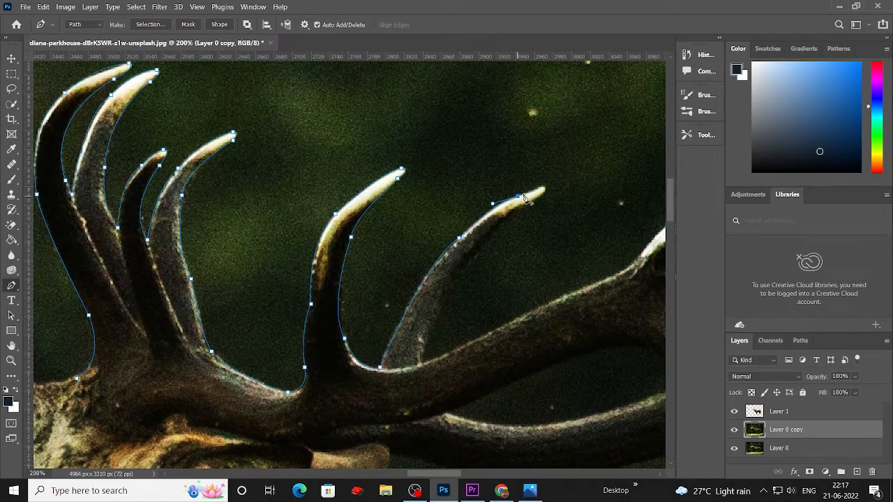
scroll(538, 195, down, 1)
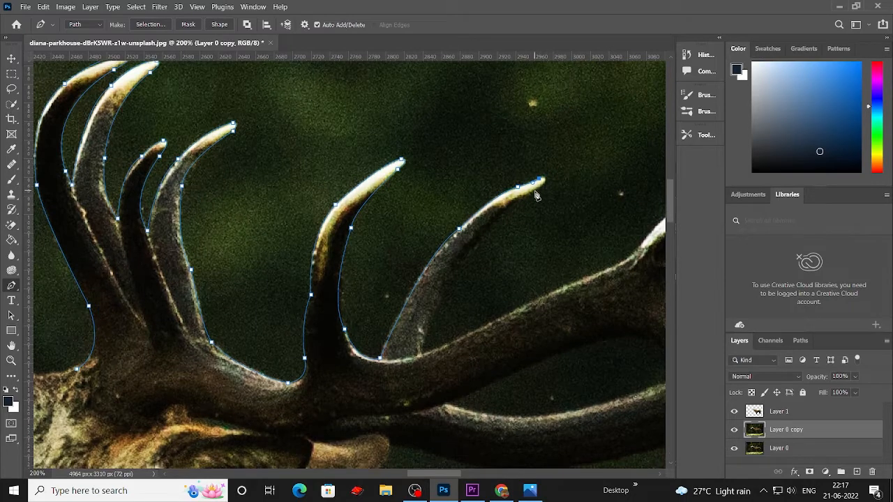
scroll(474, 230, down, 1)
drag(457, 242, 422, 293)
scroll(457, 251, down, 2)
alt+click(422, 279)
Step: Continue the path along the upper edge of the main beam onto the light ridge at its upper fork
drag(515, 246, 391, 279)
drag(490, 228, 515, 222)
key(ctrl+z)
click(448, 243)
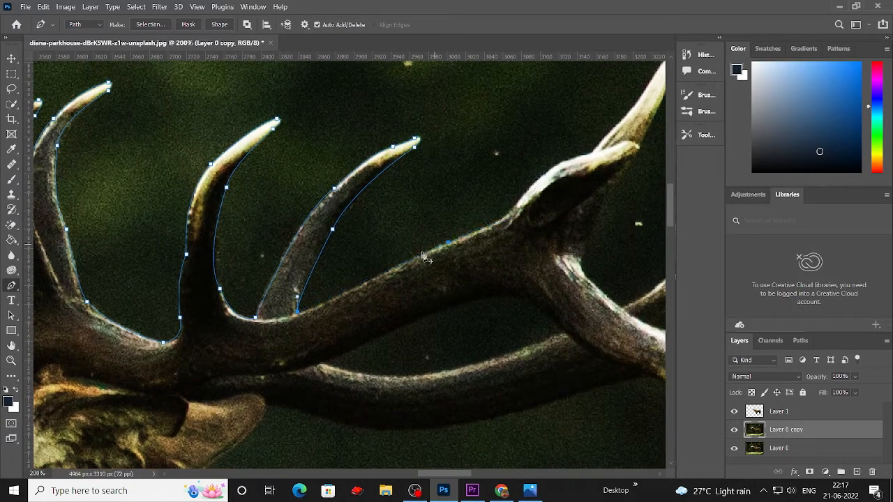
drag(384, 273, 398, 266)
drag(503, 223, 300, 314)
drag(359, 255, 383, 250)
alt+click(360, 255)
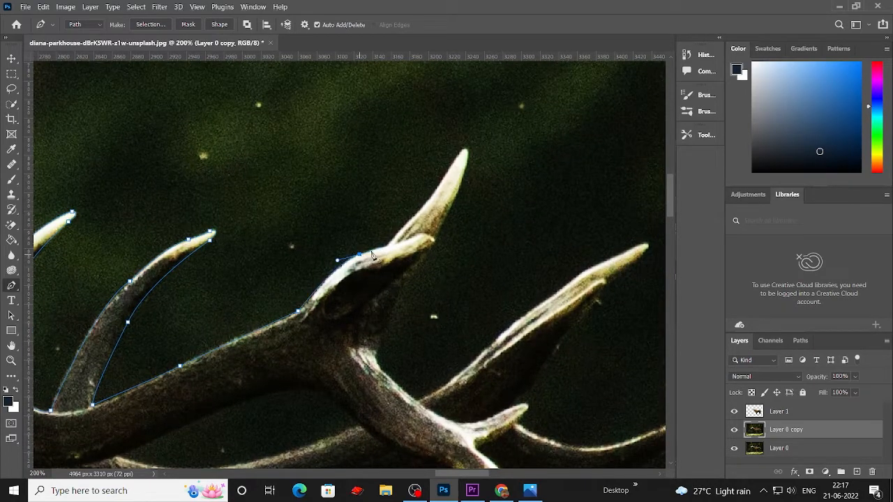
Step: Trace the front edge of the upright pointed tine above the fork up to its tip
scroll(432, 223, up, 1)
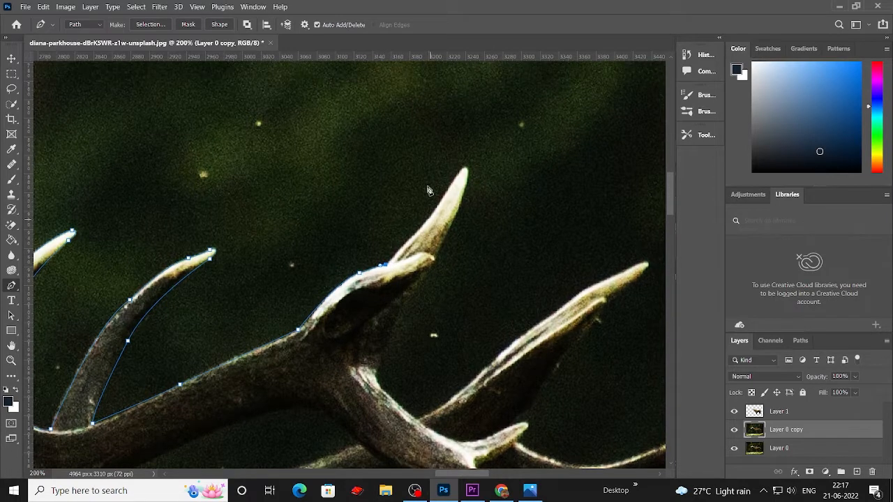
drag(433, 212, 442, 200)
click(461, 171)
scroll(466, 173, down, 1)
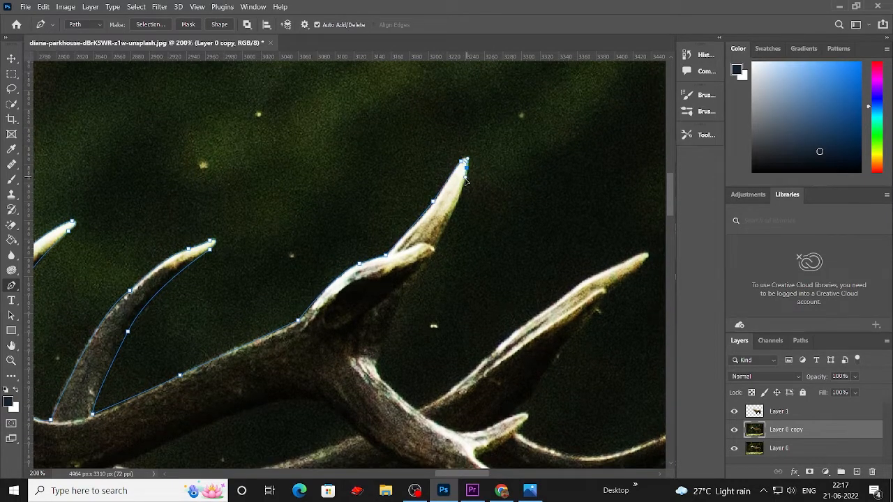
Step: Trace the upright tine's rear edge down and along the beam to where the long rear branch crosses it
scroll(452, 199, down, 3)
drag(433, 201, 408, 240)
scroll(430, 213, down, 3)
scroll(429, 209, down, 3)
drag(399, 181, 423, 195)
scroll(403, 185, down, 3)
scroll(410, 211, down, 3)
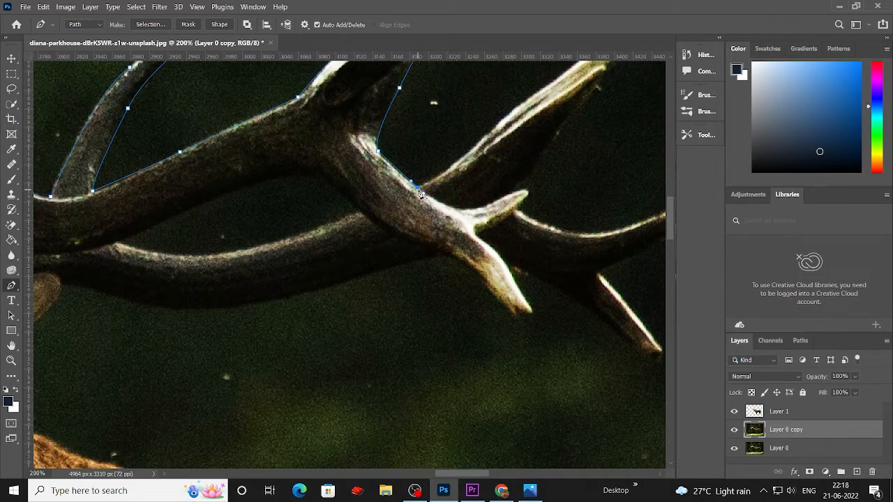
Step: Outline the upper edge of the long rear branch with the path out to its tip
scroll(420, 193, up, 5)
drag(567, 161, 558, 169)
key(ctrl+z)
drag(493, 221, 507, 200)
alt+click(493, 221)
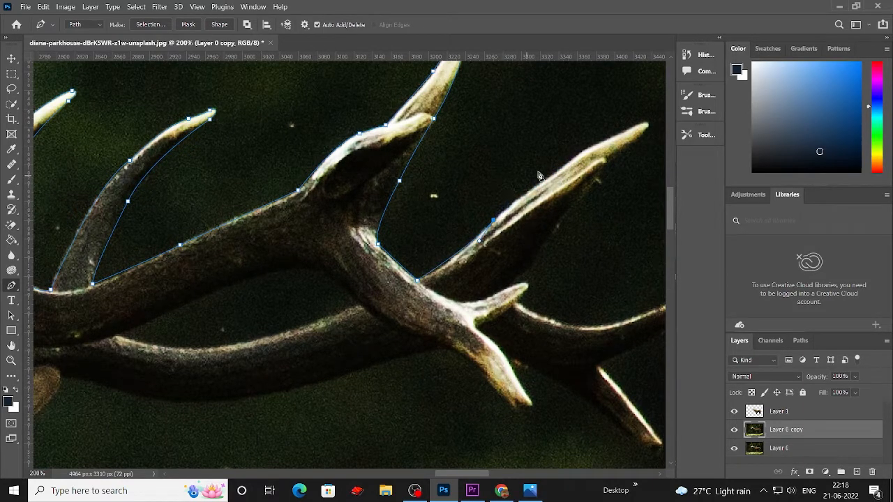
drag(586, 150, 604, 140)
alt+click(586, 151)
drag(643, 125, 658, 115)
scroll(568, 178, down, 2)
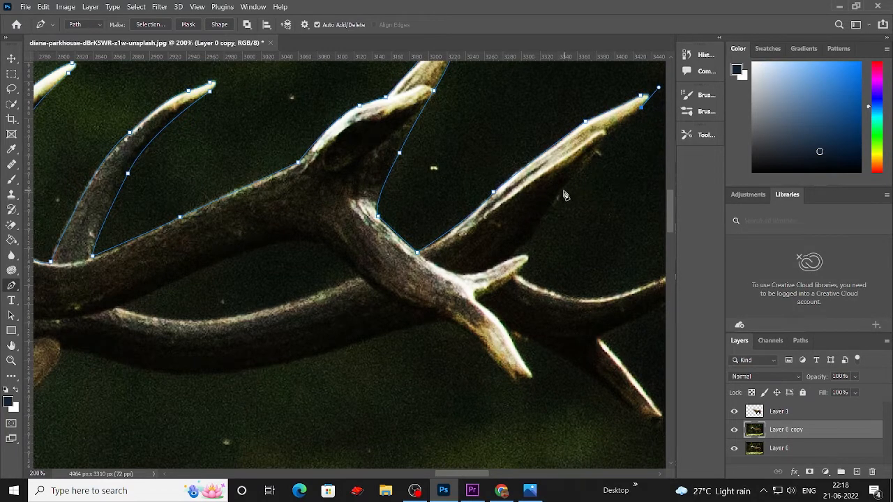
key(ctrl+z)
Step: Trace the long rear branch's lower edge back down and around the tip of the small light tine
drag(631, 121, 596, 154)
drag(566, 187, 534, 218)
scroll(535, 225, down, 1)
key(ctrl+z)
drag(551, 184, 545, 197)
key(ctrl+z)
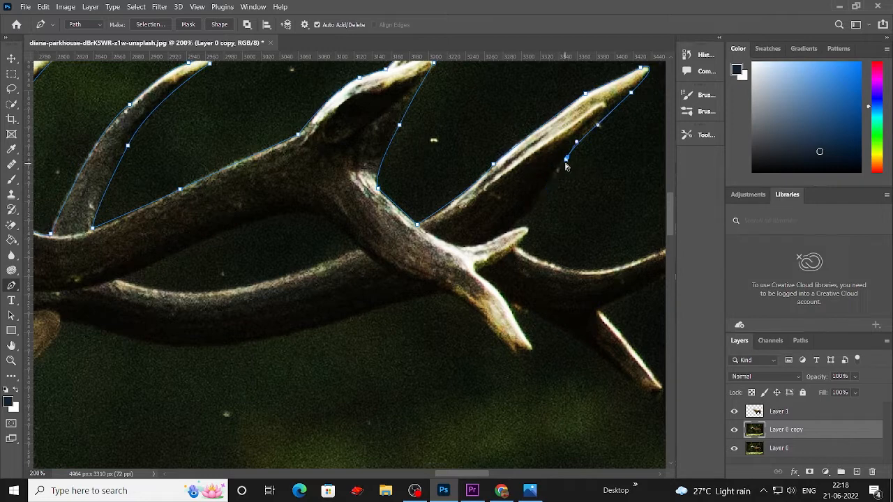
drag(535, 209, 512, 229)
scroll(527, 230, down, 1)
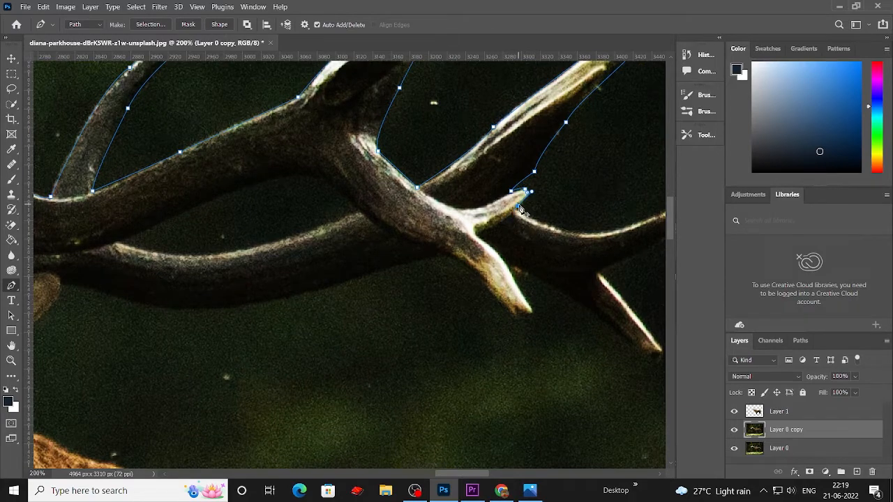
Step: Continue the path along the curved upper edge of the rearmost tine to its tip
drag(600, 235, 643, 235)
scroll(592, 228, right, 5)
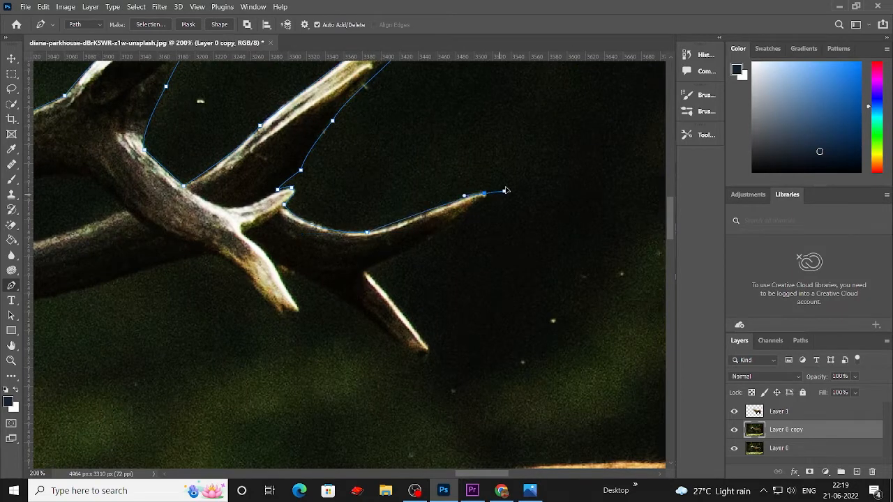
click(487, 189)
alt+click(462, 200)
drag(485, 194, 489, 197)
Step: Trace the underside of the rearmost tine back to the base of the downward-pointing tine
scroll(488, 199, down, 1)
drag(436, 220, 349, 221)
alt+click(437, 221)
scroll(416, 221, down, 2)
alt+click(365, 214)
scroll(377, 217, down, 2)
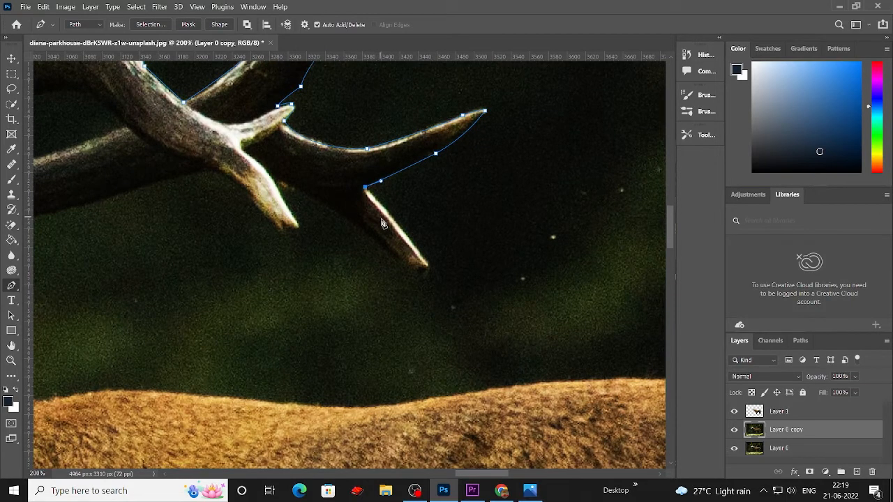
Step: Trace the downward-pointing rear tine around its tip and along the branch's underside to the light front tine
drag(429, 267, 441, 287)
alt+click(428, 267)
drag(390, 258, 348, 200)
alt+click(389, 258)
drag(279, 184, 256, 187)
alt+click(279, 183)
Step: Continue the path down the light front tine and around its tip
scroll(292, 209, down, 1)
click(297, 207)
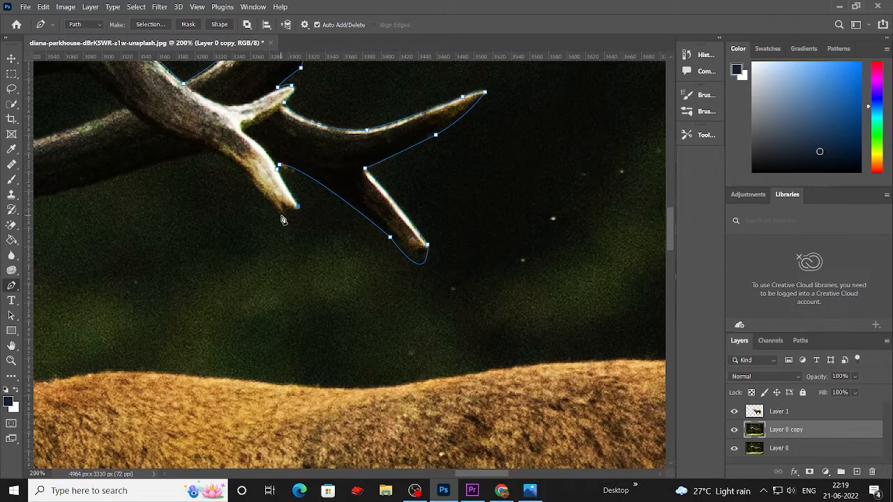
drag(282, 217, 269, 215)
alt+click(281, 218)
scroll(206, 186, up, 2)
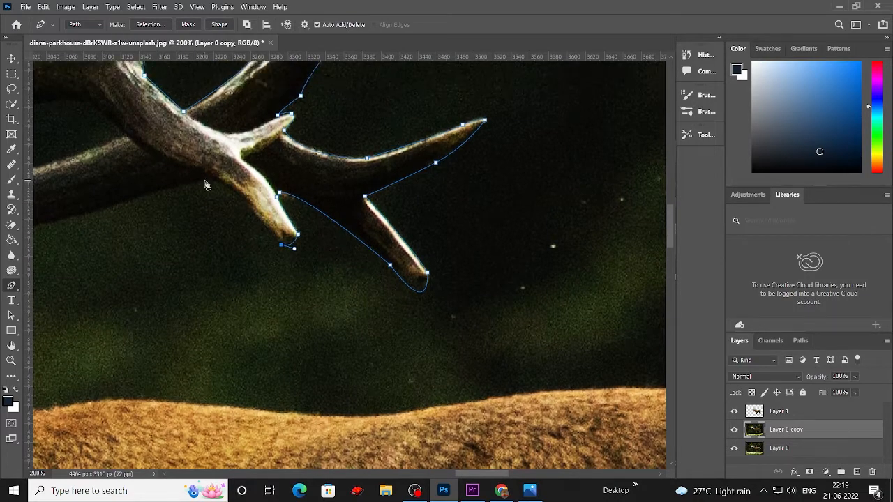
Step: Trace the underside of the lower antler beam from the light tine to the tip of the ear
drag(210, 183, 426, 198)
drag(228, 259, 180, 261)
key(ctrl+z)
drag(334, 241, 300, 260)
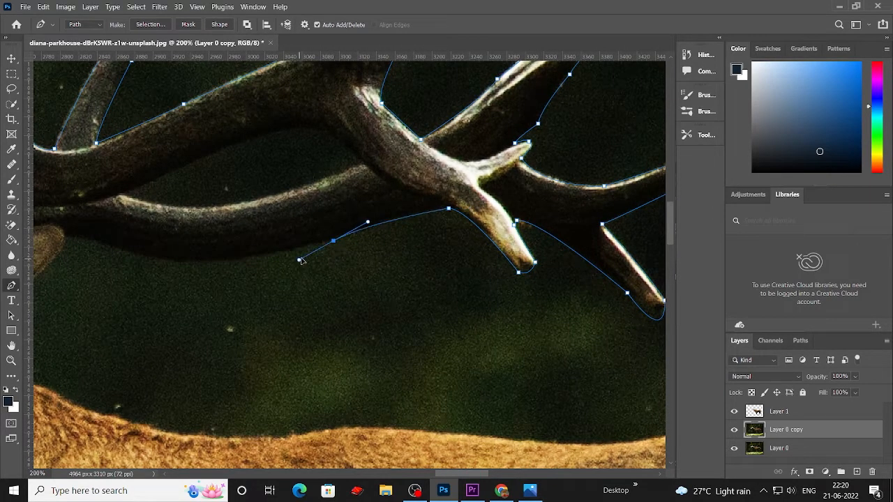
alt+click(334, 241)
drag(330, 211, 489, 216)
drag(291, 259, 233, 235)
alt+click(291, 259)
click(225, 244)
drag(224, 247, 225, 250)
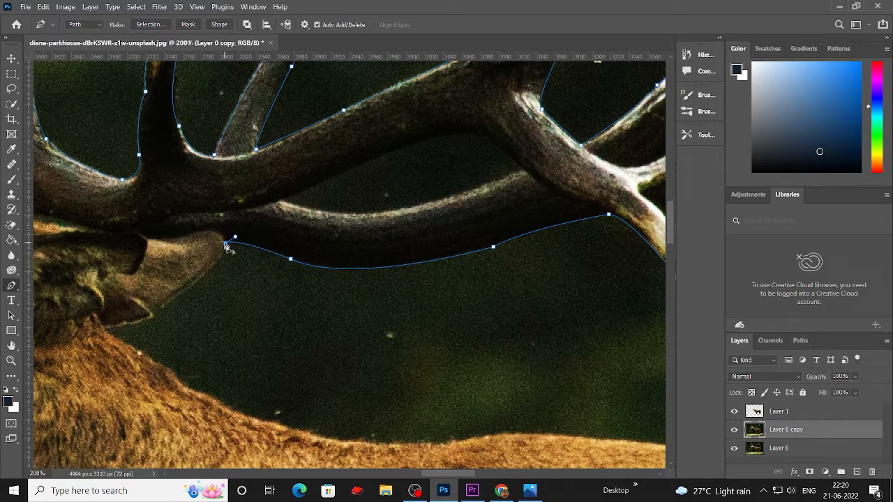
Step: Carry the path along the ear's upper edge and around the antler base, closing it at the starting point on the forehead
drag(167, 206, 389, 229)
drag(395, 264, 339, 281)
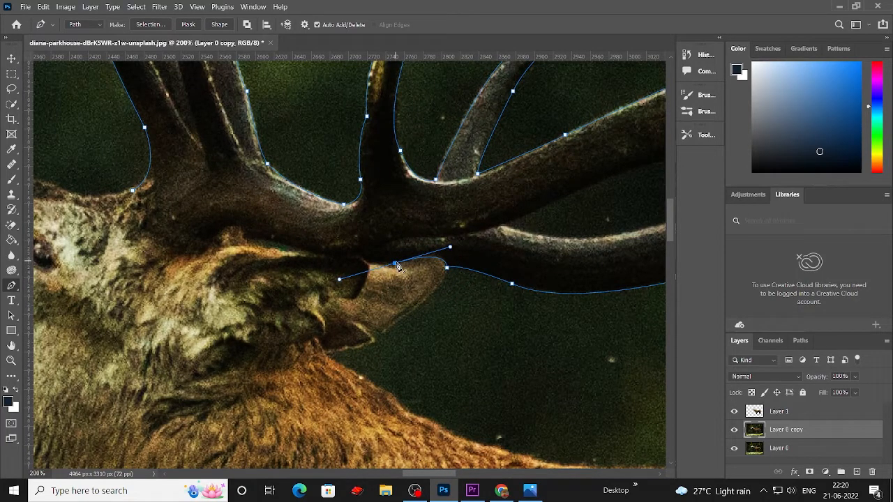
drag(286, 244, 254, 234)
alt+click(286, 245)
scroll(230, 245, down, 1)
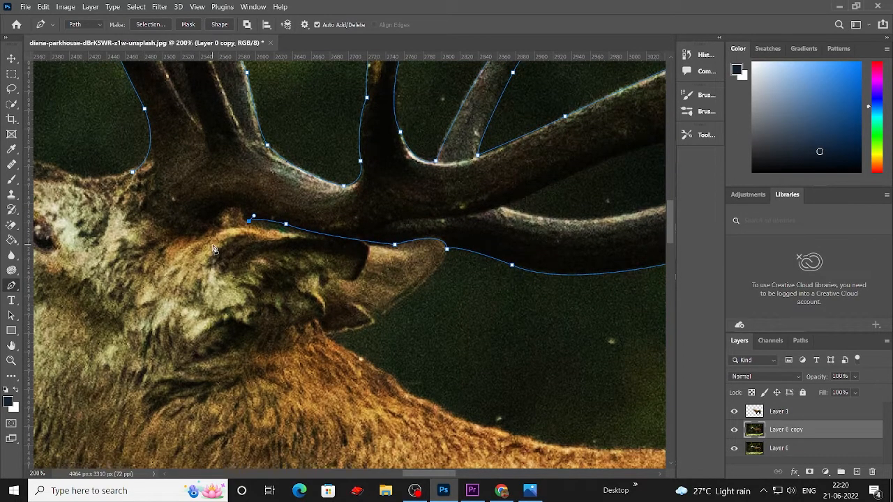
drag(148, 245, 133, 228)
scroll(321, 183, up, 1)
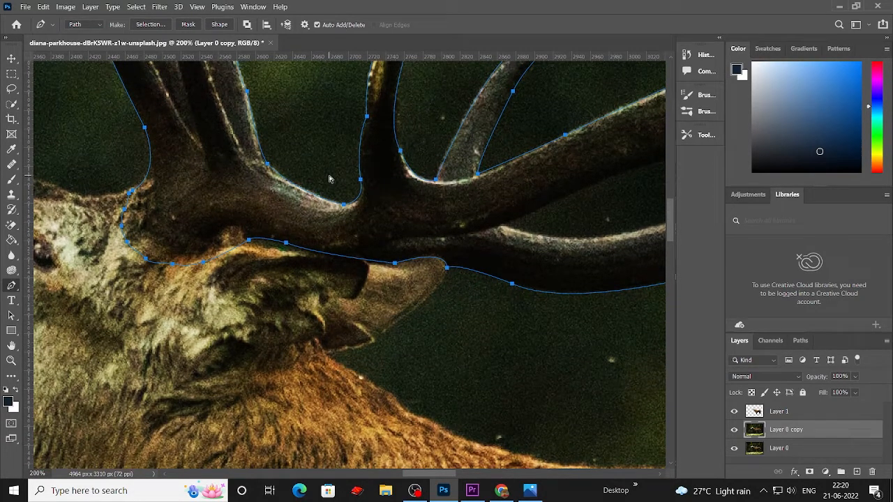
key(ctrl+Return)
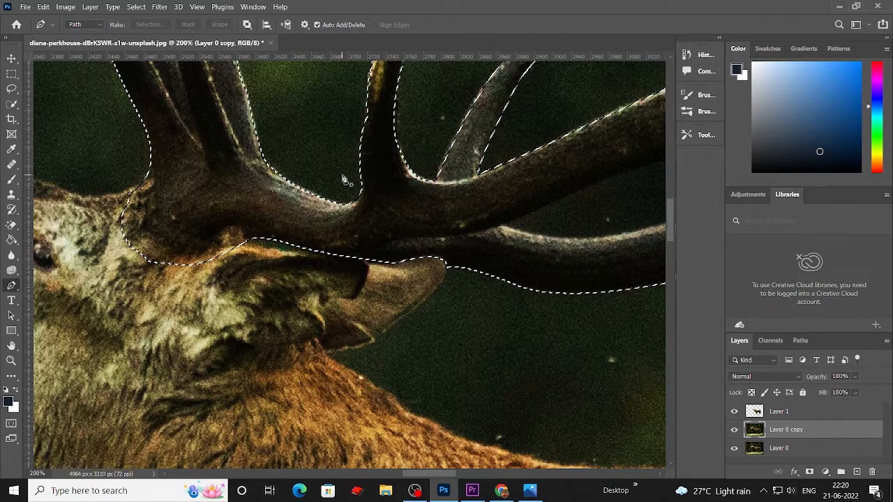
key(ctrl+j)
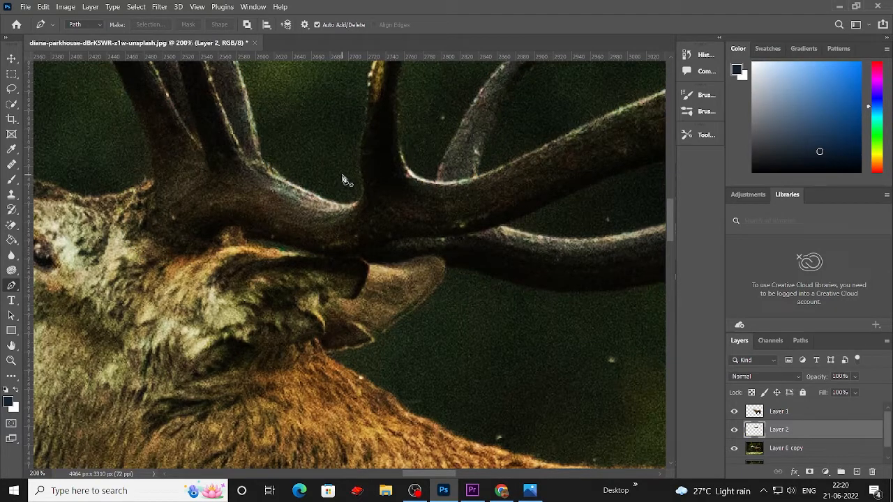
scroll(447, 314, up, 2)
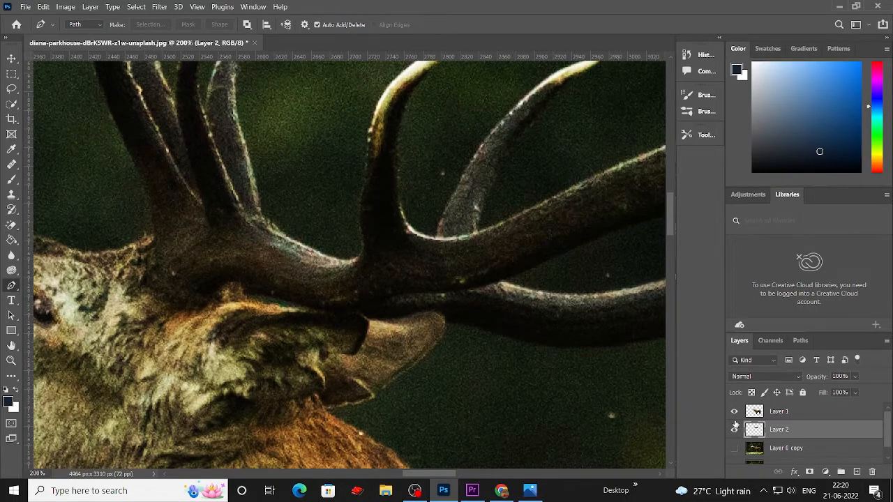
scroll(740, 450, down, 1)
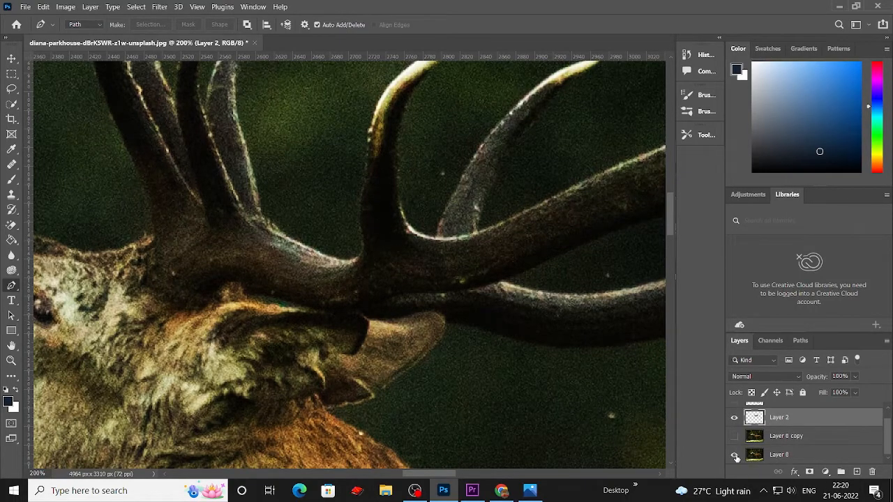
click(736, 454)
scroll(572, 369, up, 1)
drag(549, 281, 256, 308)
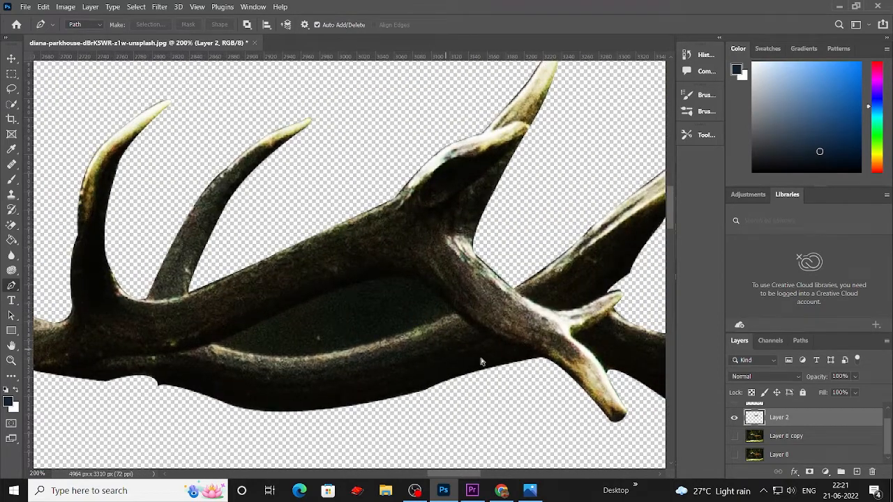
key(ctrl+z)
key(ctrl+z)
key(ctrl+z)
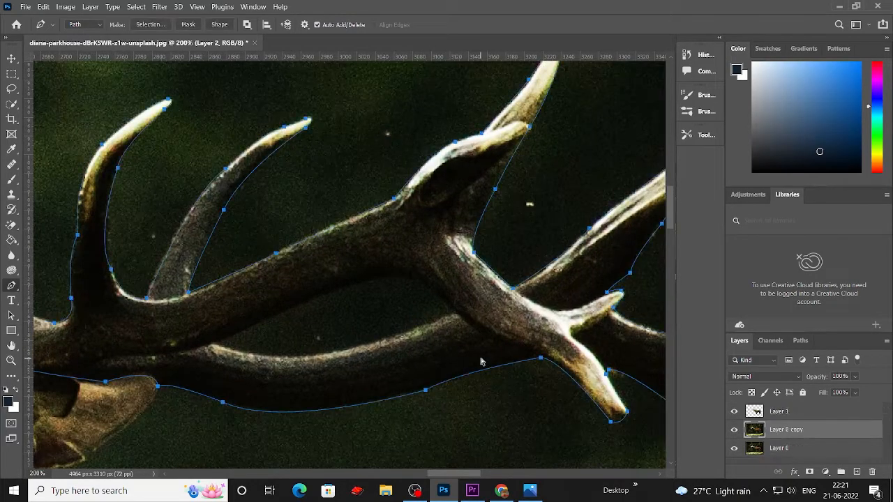
Step: Convert the closed antler path to a selection and feather it by 4.8 pixels
key(ctrl+Return)
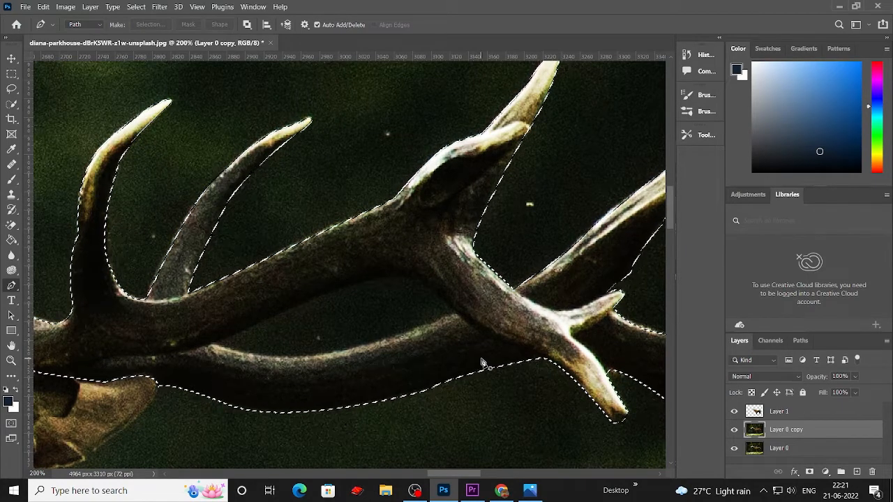
click(137, 7)
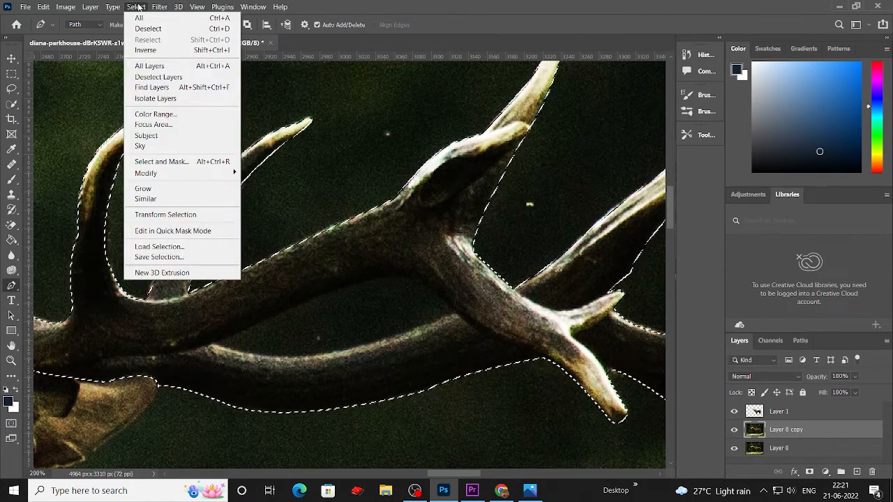
mouse_move(230, 174)
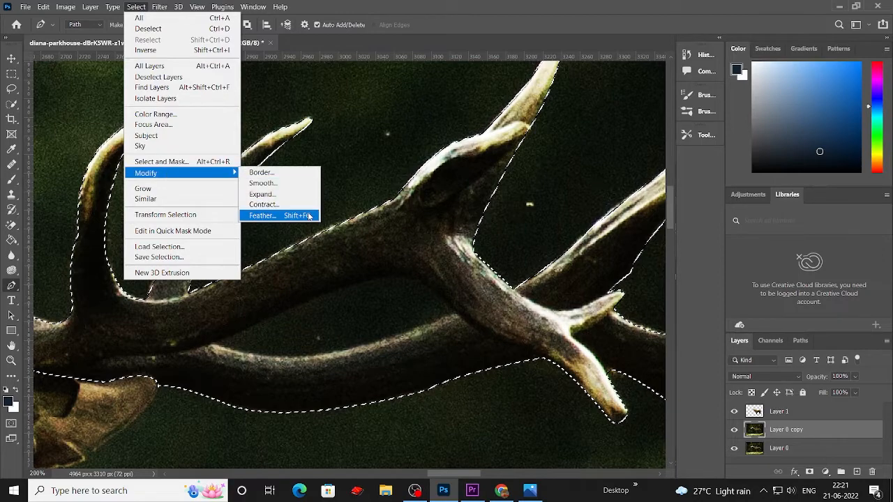
click(309, 216)
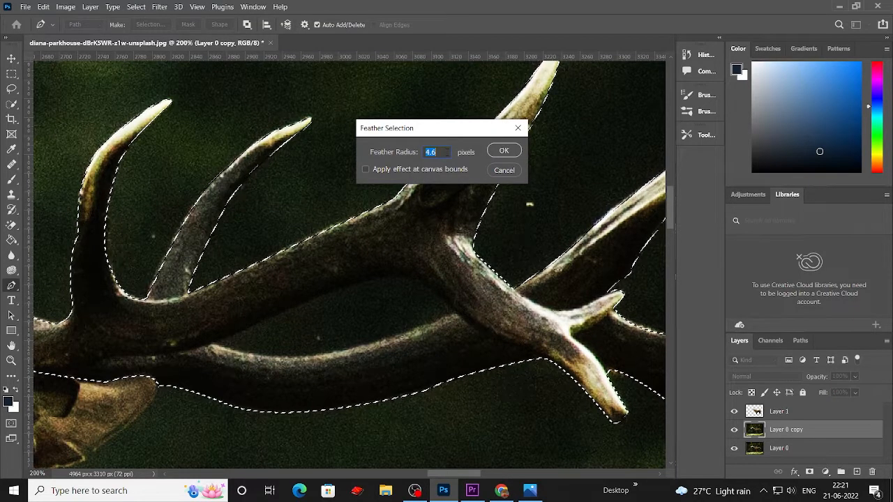
scroll(448, 153, up, 2)
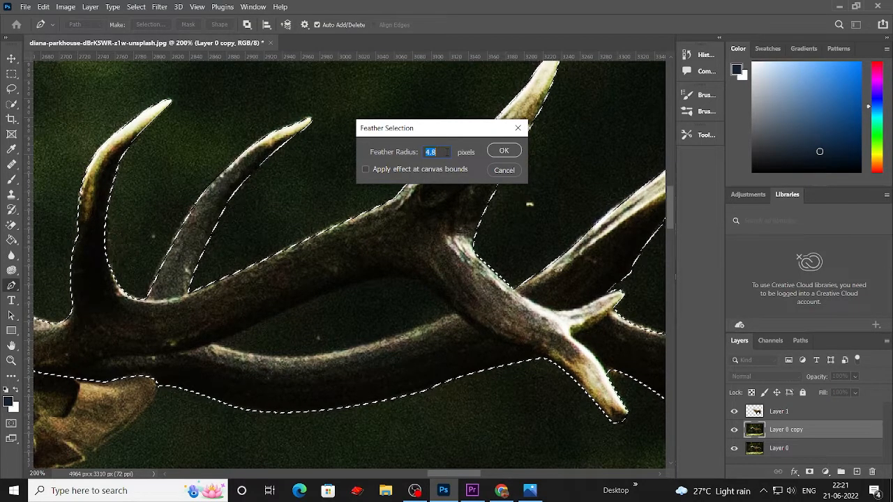
click(504, 152)
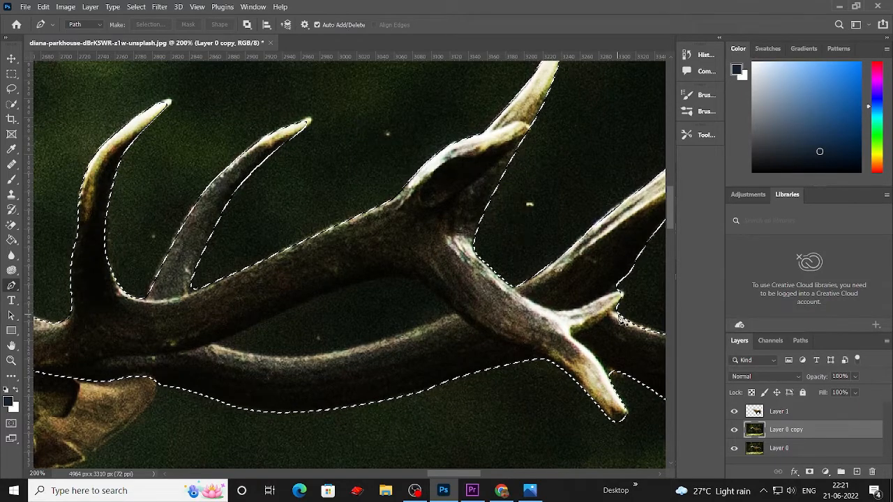
Step: Copy the feathered antler selection to a new layer and hide all the other layers
key(ctrl+j)
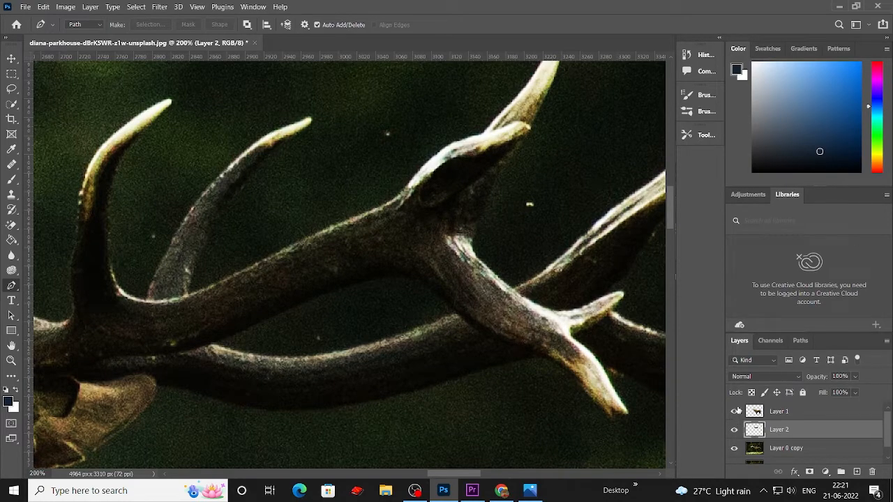
click(735, 449)
scroll(754, 436, down, 1)
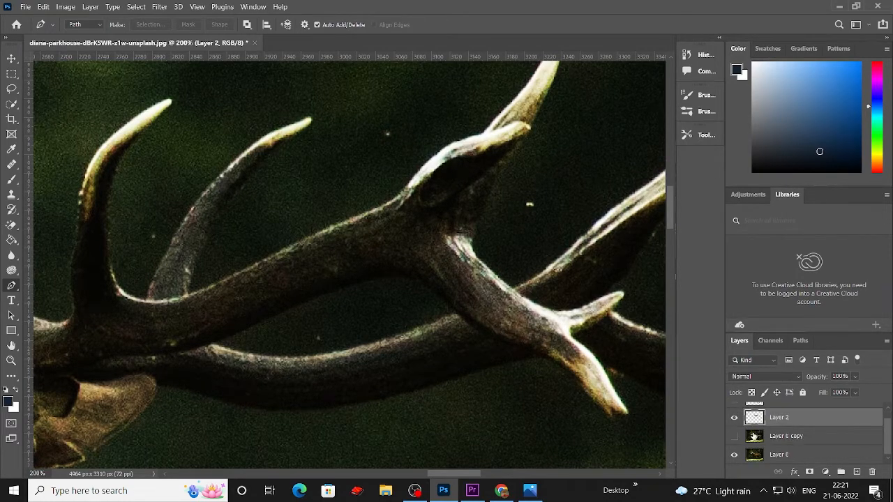
click(734, 454)
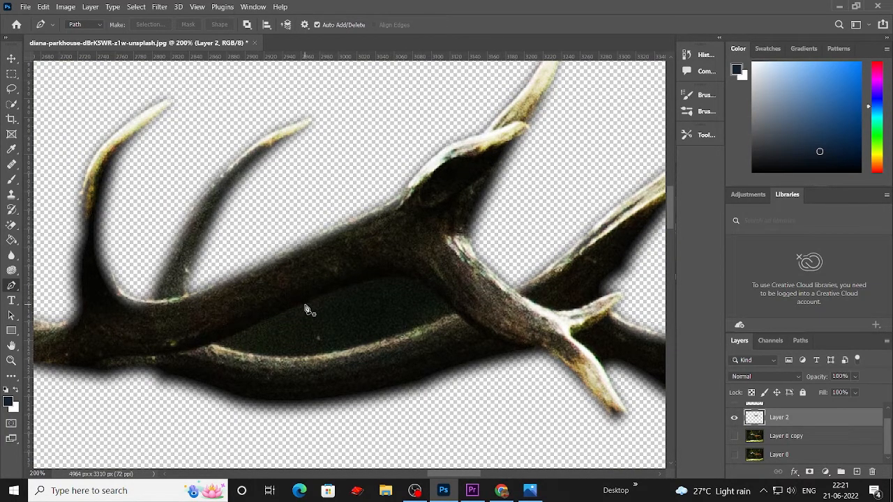
Step: Outline the dark opening between the upper and lower antler beams with a closed Pen path
click(219, 343)
drag(347, 289, 374, 289)
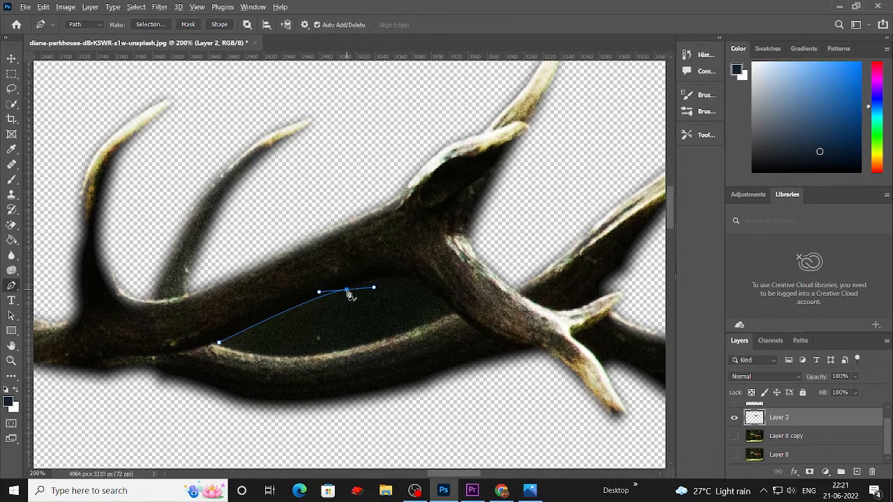
click(347, 291)
drag(441, 301, 485, 347)
click(444, 303)
click(453, 314)
drag(334, 350, 315, 357)
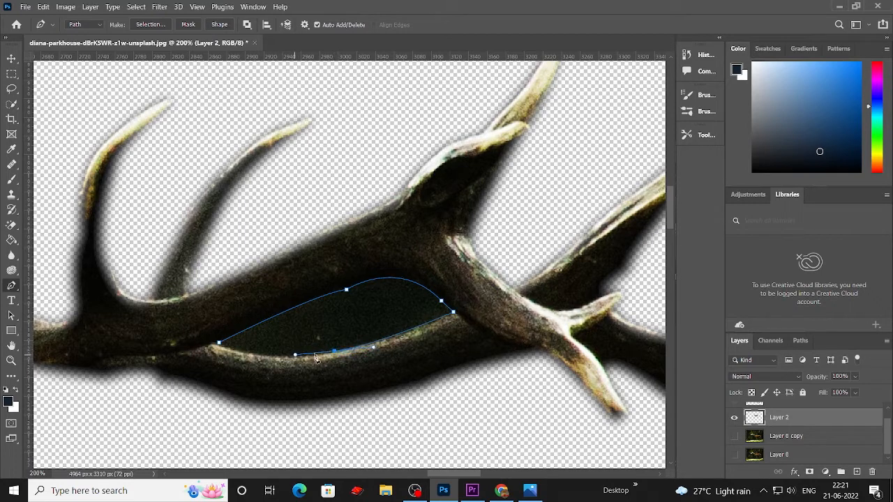
click(335, 352)
drag(219, 345, 174, 320)
Step: Delete the background inside the outlined opening from the antler layer, feather the selection by 4.8 pixels and deselect
key(ctrl+Return)
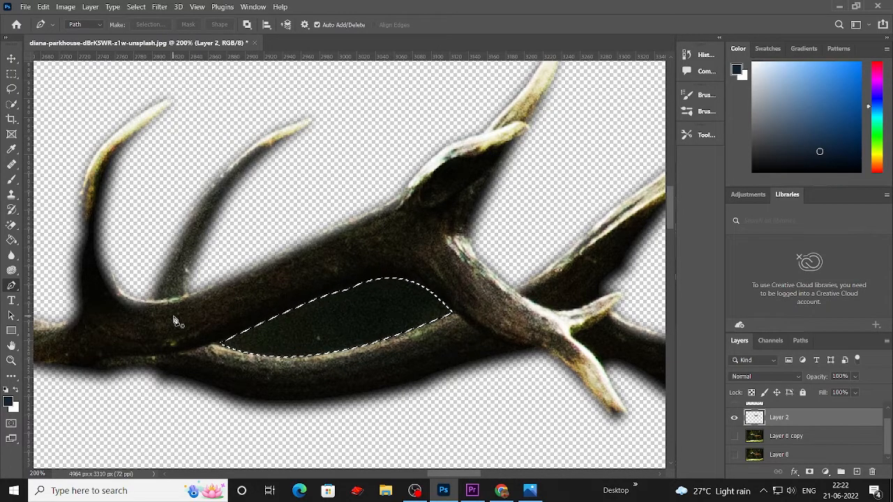
key(Delete)
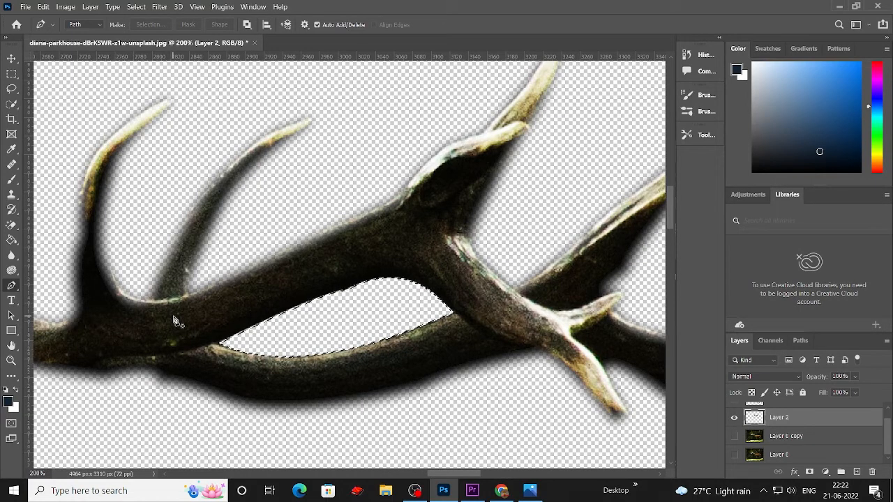
key(shift+F6)
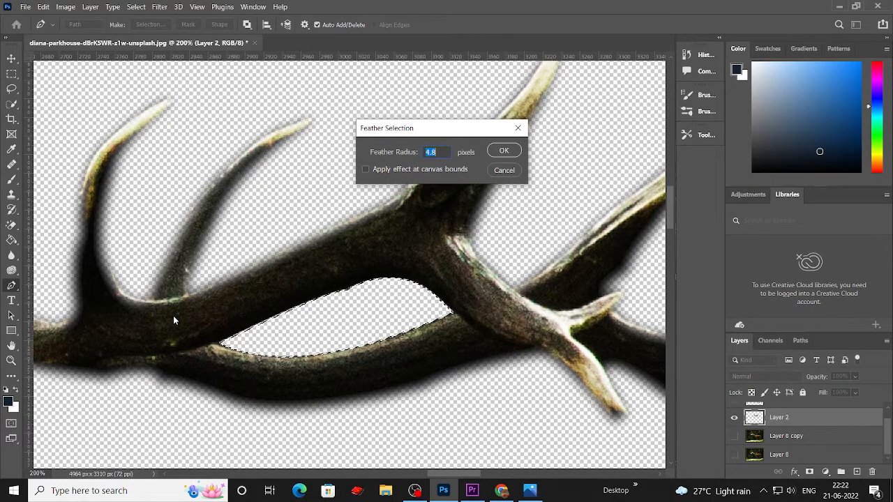
key(Return)
key(ctrl+d)
scroll(433, 362, down, 3)
scroll(502, 356, up, 4)
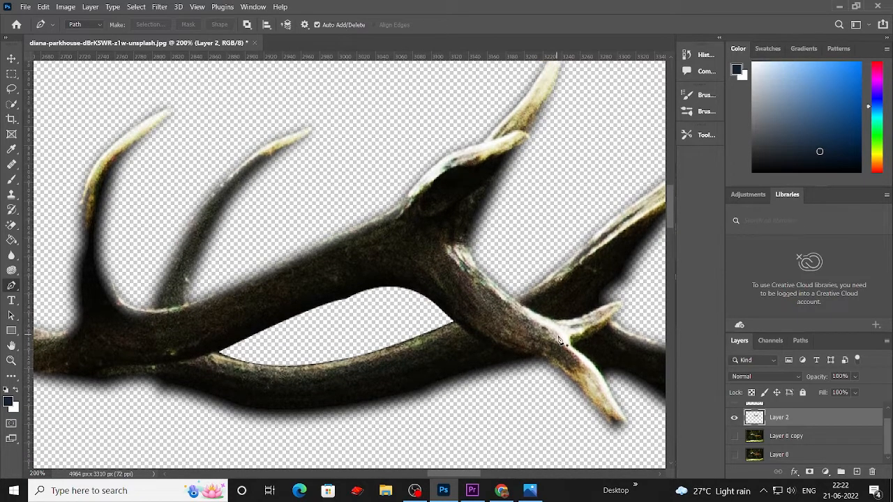
Step: Make Layer 1, Layer 0 copy and Layer 0 visible again along with the antler cutout
key(ctrl+minus)
key(ctrl+minus)
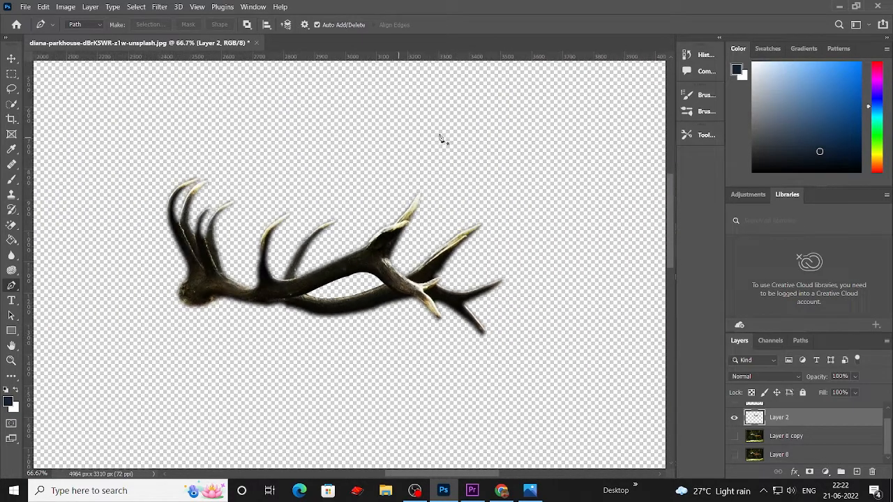
click(734, 438)
scroll(735, 418, up, 1)
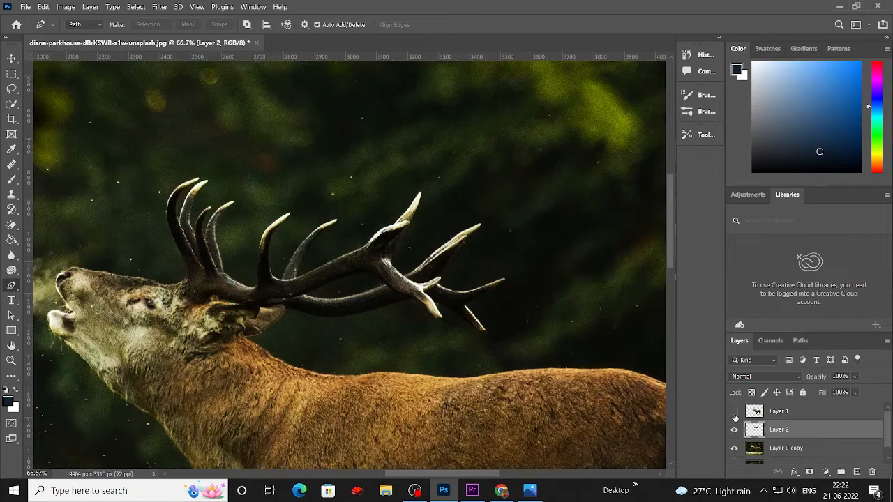
scroll(760, 424, down, 1)
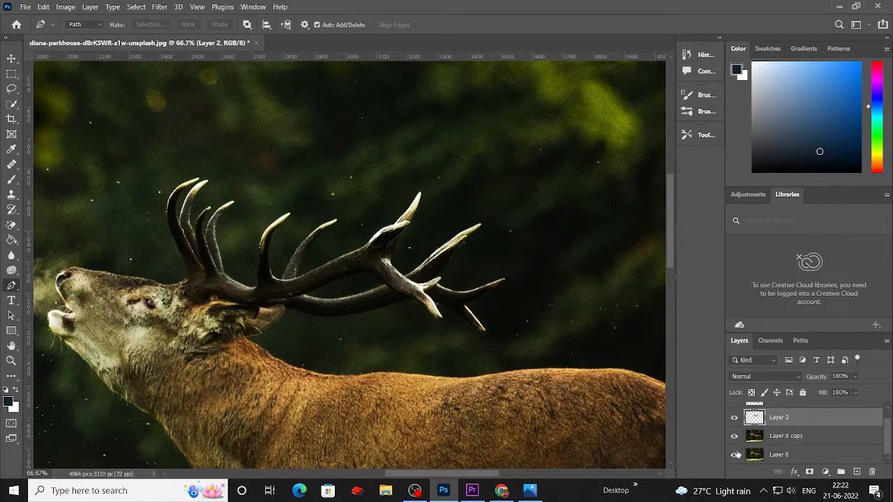
scroll(773, 431, up, 1)
scroll(770, 430, down, 1)
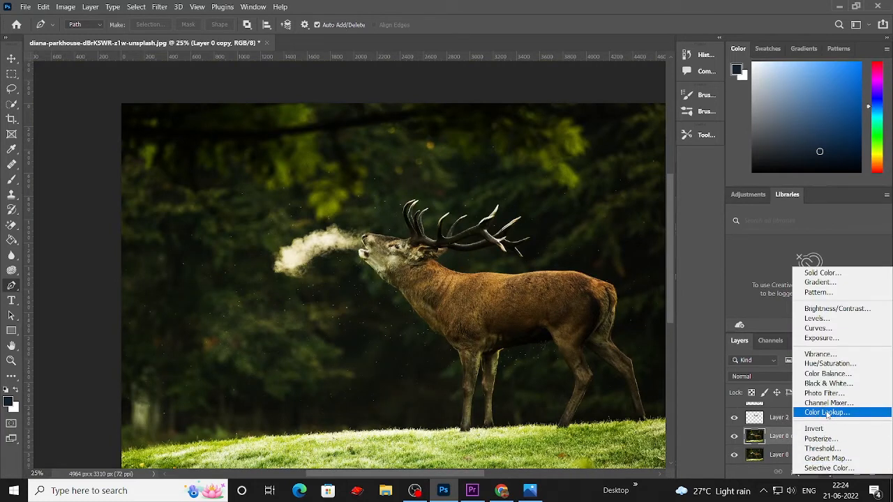
Step: Add a Color Lookup adjustment above Layer 0 copy and load the NightFromDay.CUBE 3D LUT
click(816, 413)
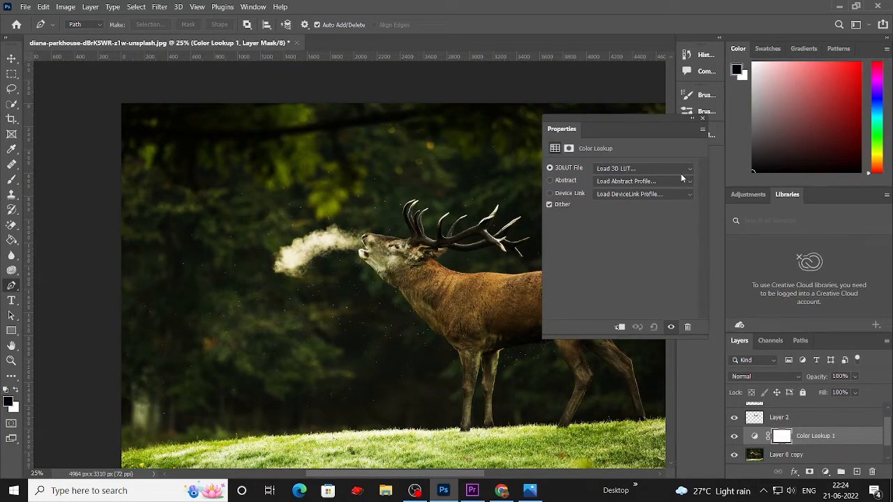
click(690, 170)
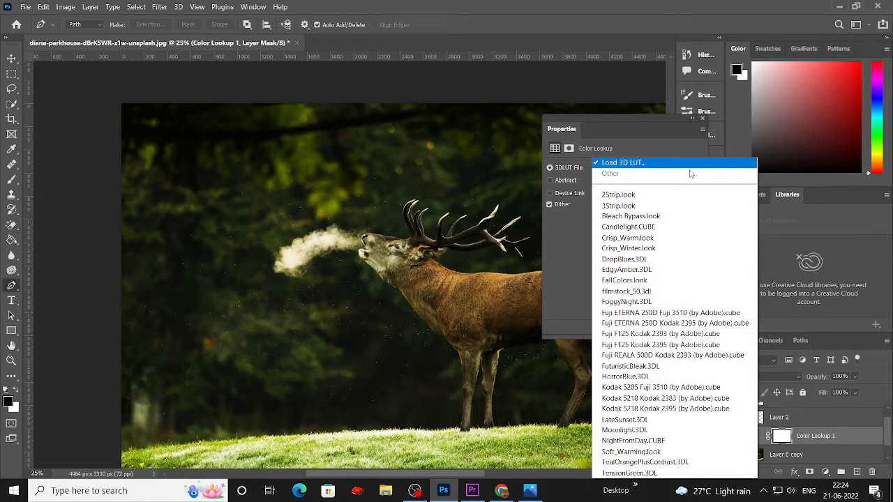
click(635, 441)
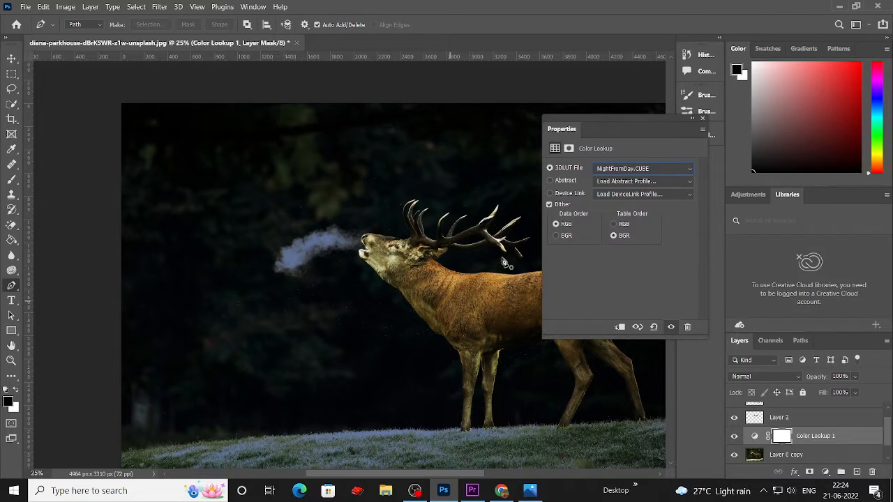
Step: Add a Black & White adjustment above Color Lookup 1 with default settings and reduce its fill to 47%
click(703, 118)
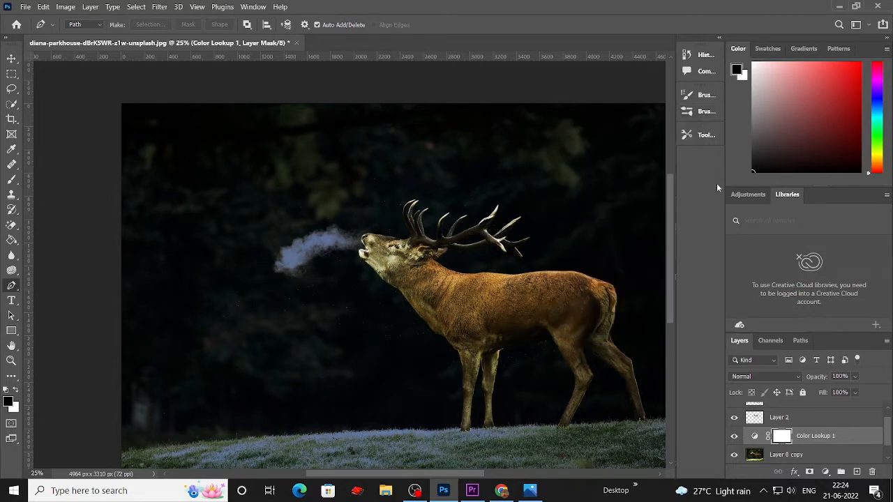
click(825, 472)
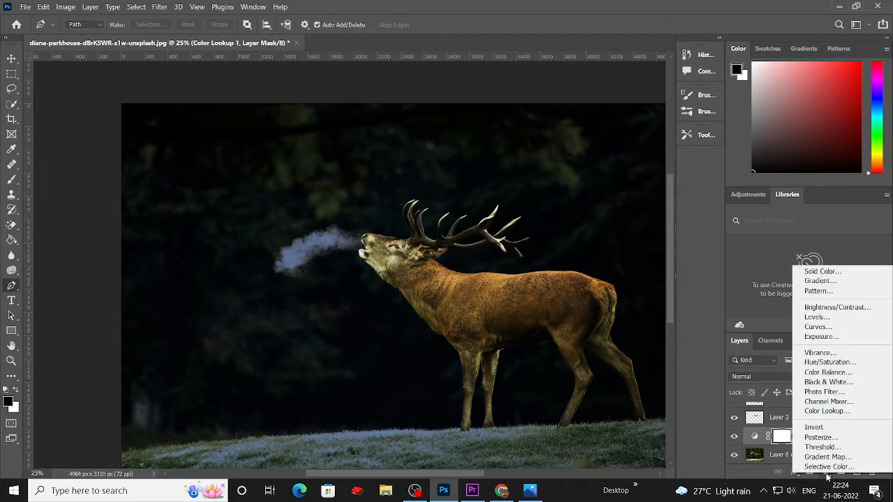
click(830, 383)
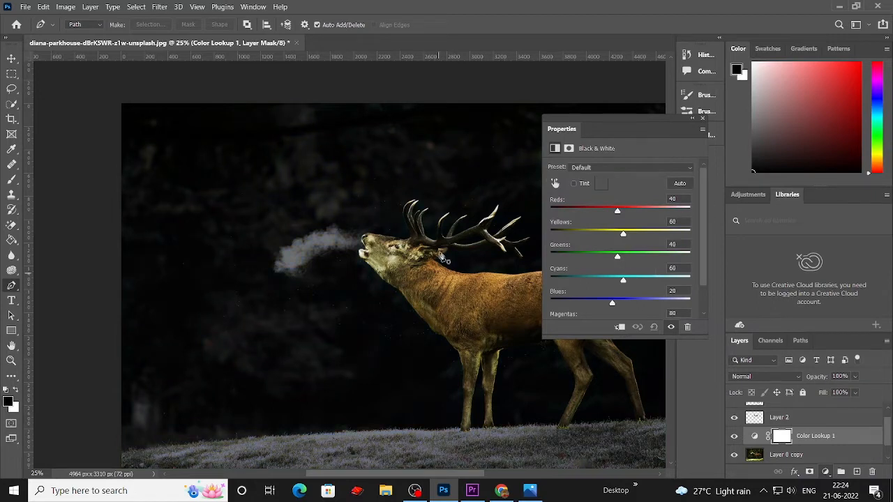
click(702, 118)
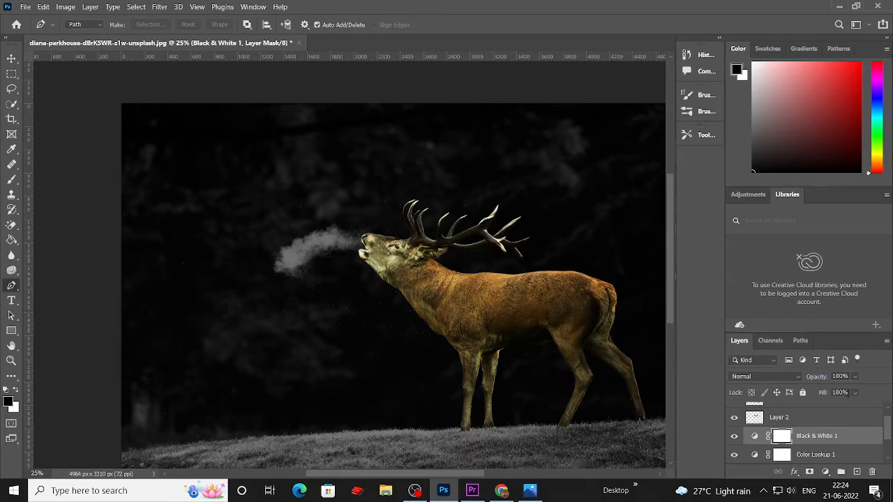
click(855, 392)
drag(867, 408, 849, 408)
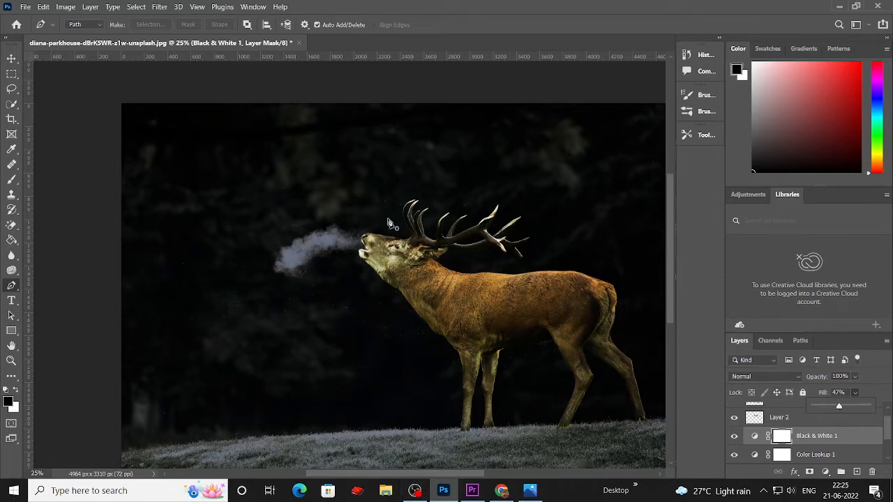
Step: Switch to the Move tool and clear the layer selection
click(10, 60)
click(10, 63)
click(94, 98)
scroll(396, 210, down, 2)
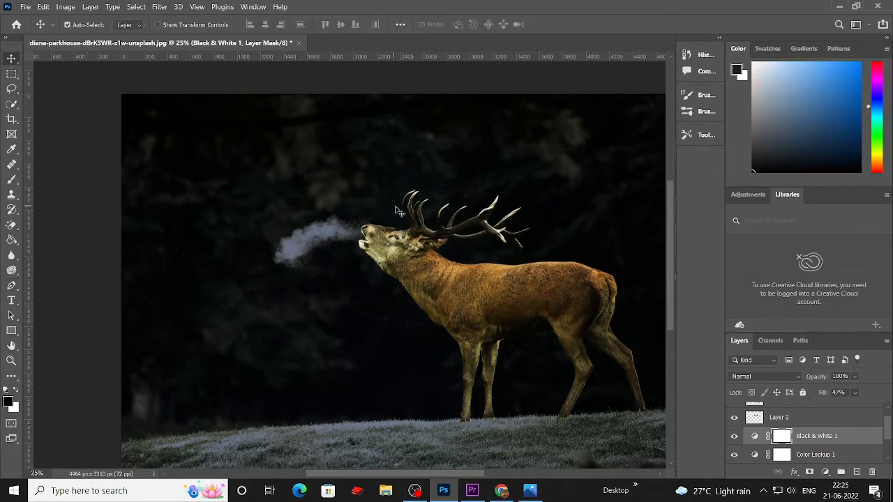
drag(471, 263, 395, 245)
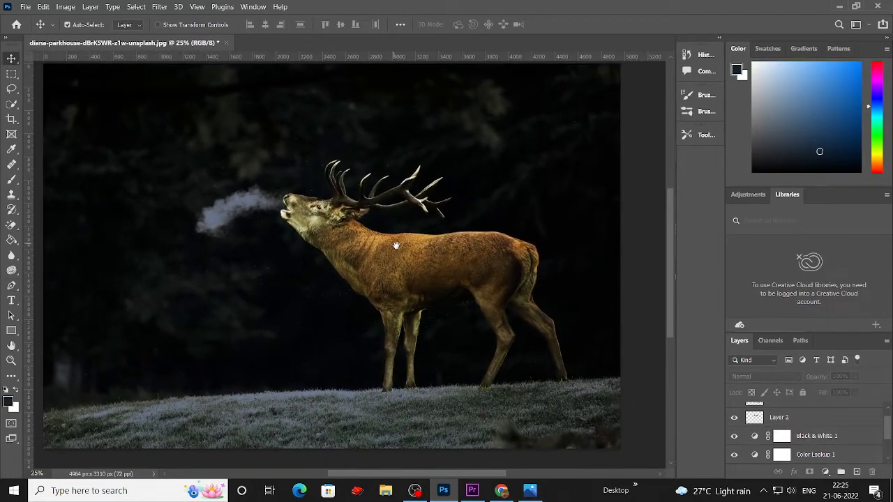
click(415, 491)
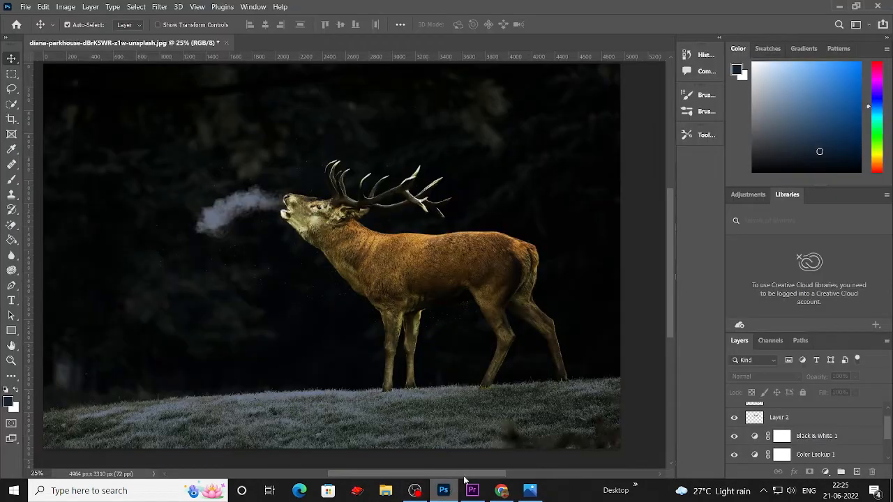
Step: Duplicate the antler layer, Layer 2, place the copy above Layer 1 and set its blend mode to Linear Dodge (Add)
scroll(748, 406, up, 1)
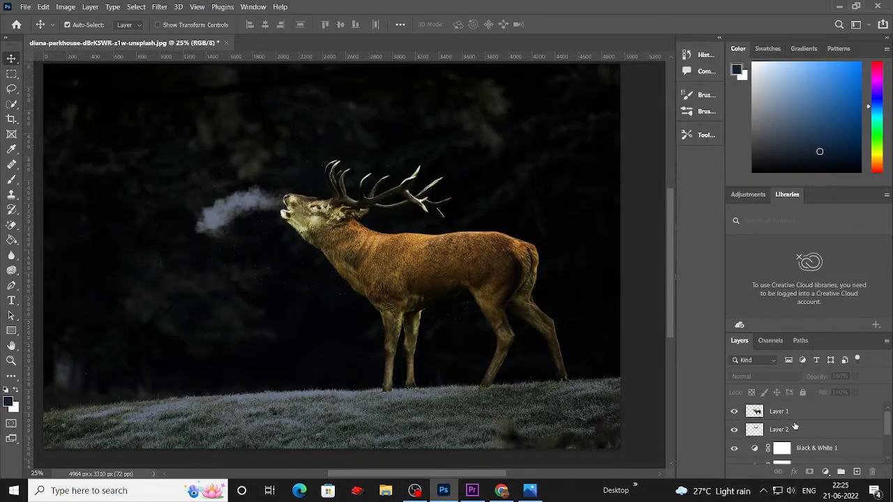
click(784, 429)
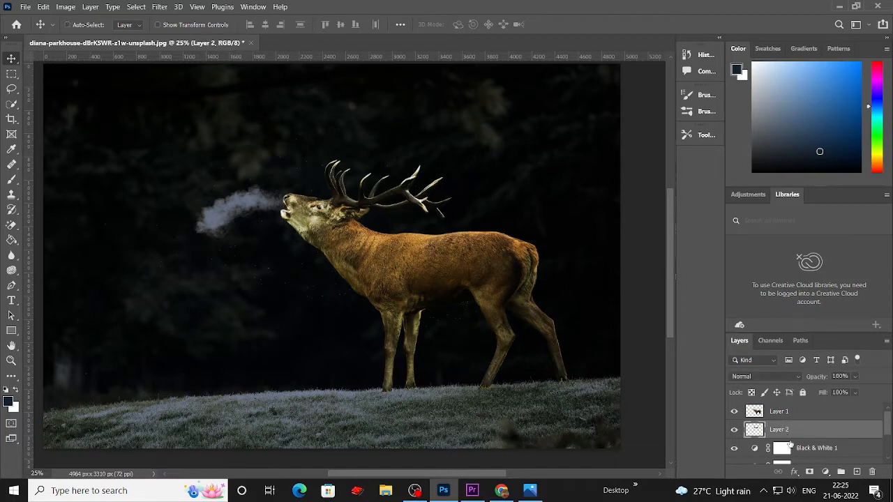
key(ctrl+j)
drag(795, 429, 800, 398)
drag(781, 430, 781, 413)
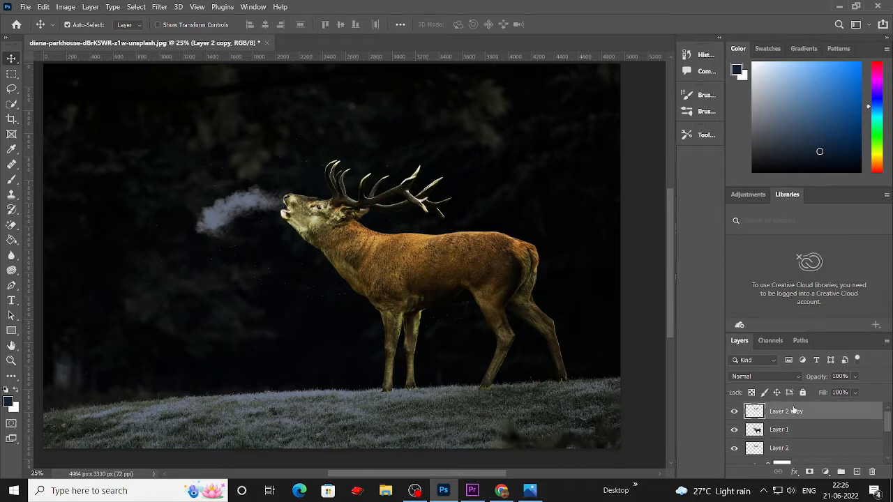
click(799, 376)
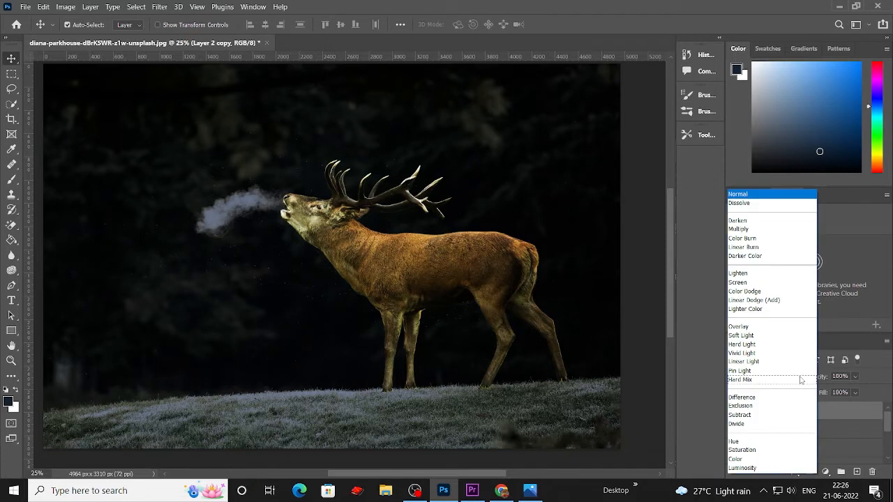
click(750, 301)
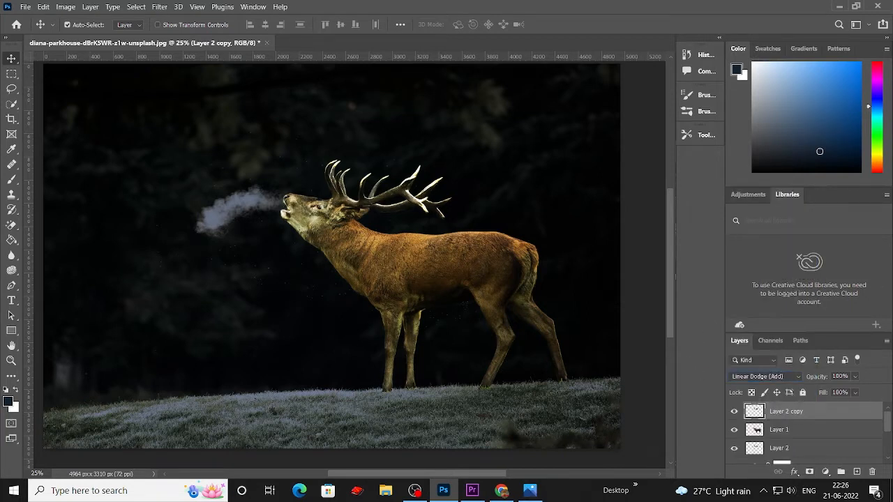
Step: Apply a Gaussian Blur of about 4 pixels to Layer 2 copy and compare the glow by toggling the layer's visibility
scroll(787, 411, down, 1)
scroll(788, 413, up, 1)
click(160, 6)
mouse_move(180, 148)
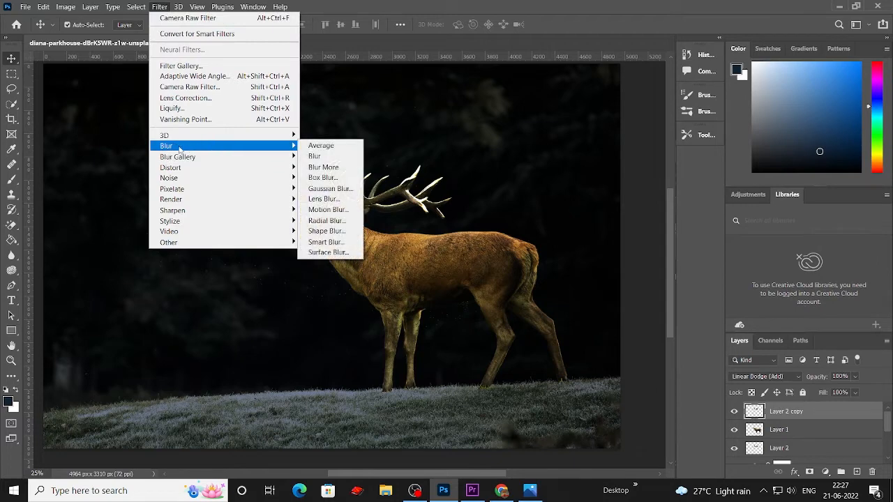
click(336, 188)
drag(541, 349, 493, 350)
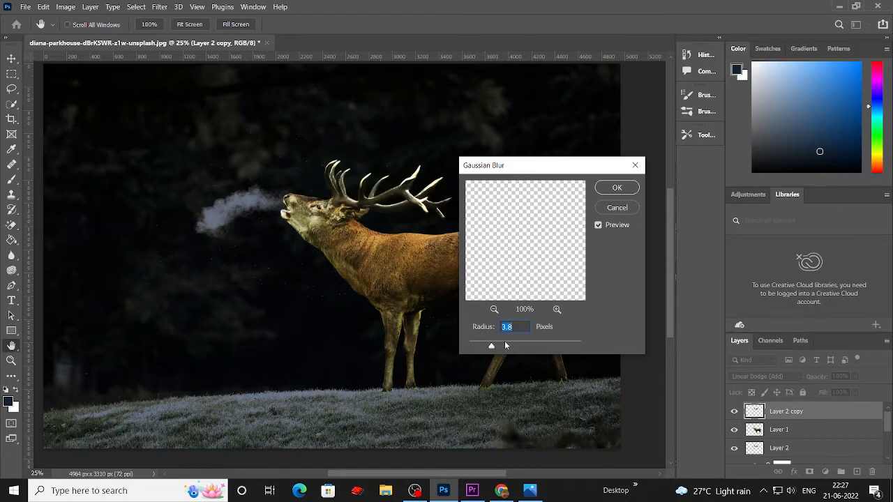
drag(490, 346, 494, 348)
click(615, 189)
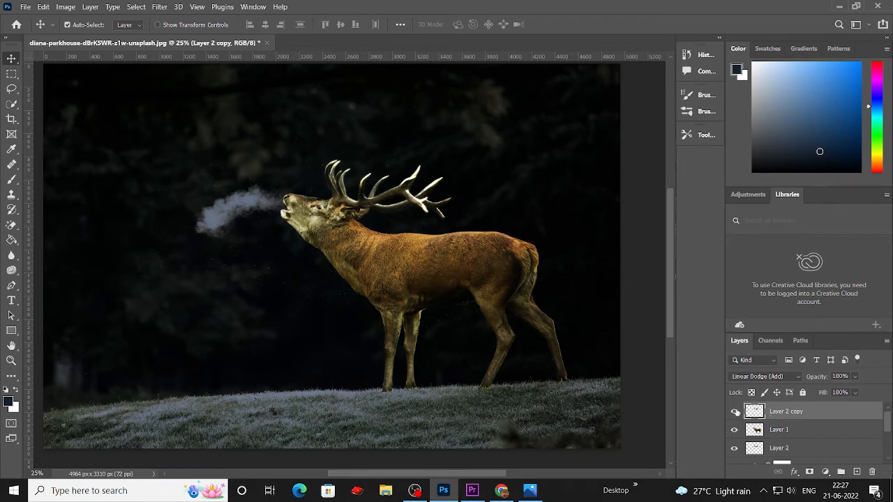
click(734, 411)
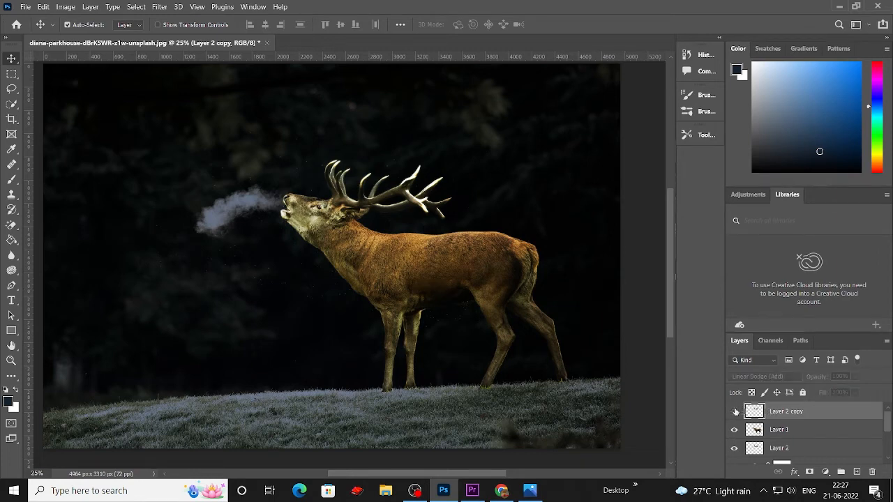
click(735, 412)
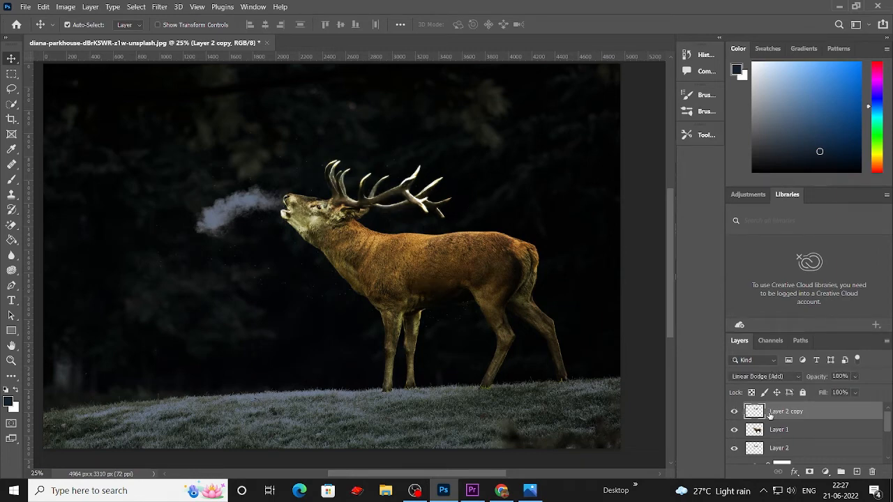
Step: Duplicate Layer 2 copy and apply a Gaussian Blur with a 9.6 pixel radius to the duplicate
key(ctrl+j)
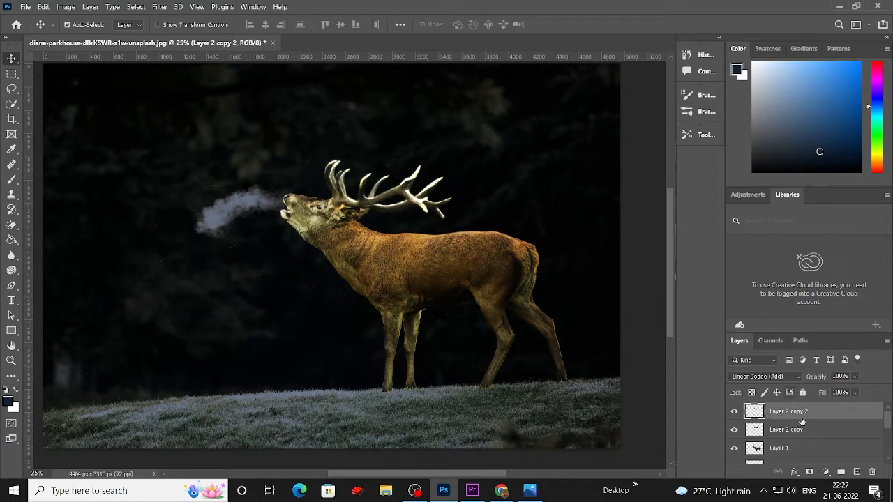
click(159, 7)
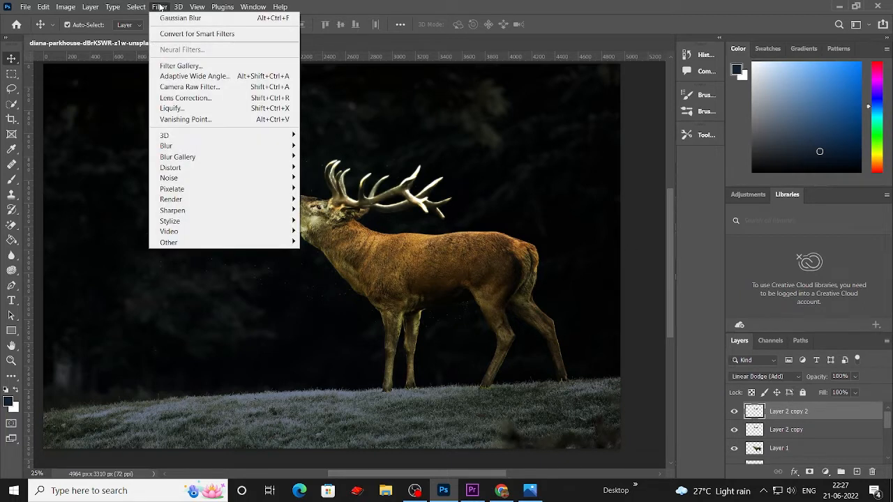
mouse_move(212, 147)
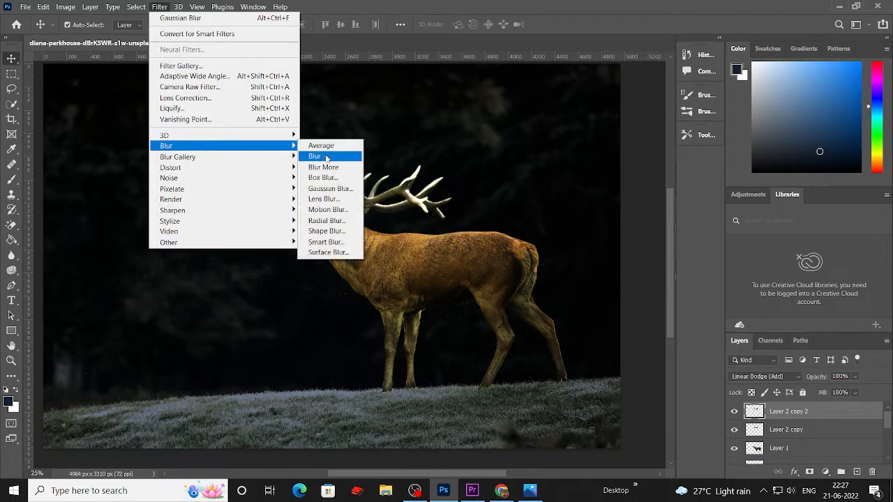
click(339, 189)
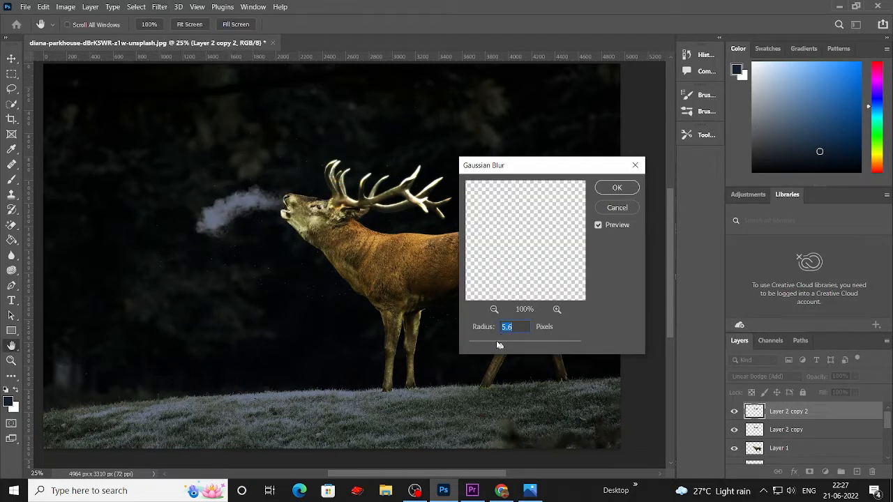
drag(501, 347, 513, 348)
click(616, 187)
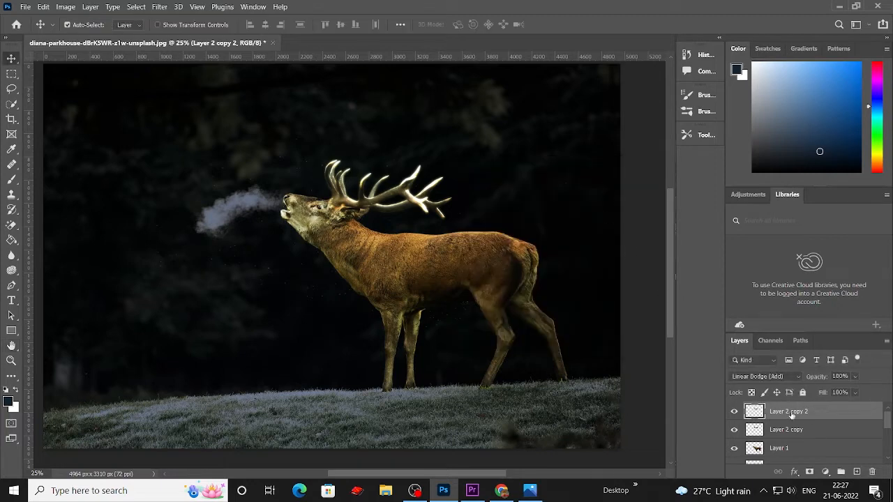
Step: Duplicate Layer 2 copy 2 and apply a Gaussian Blur with a 31.8 pixel radius to the new layer
key(ctrl+j)
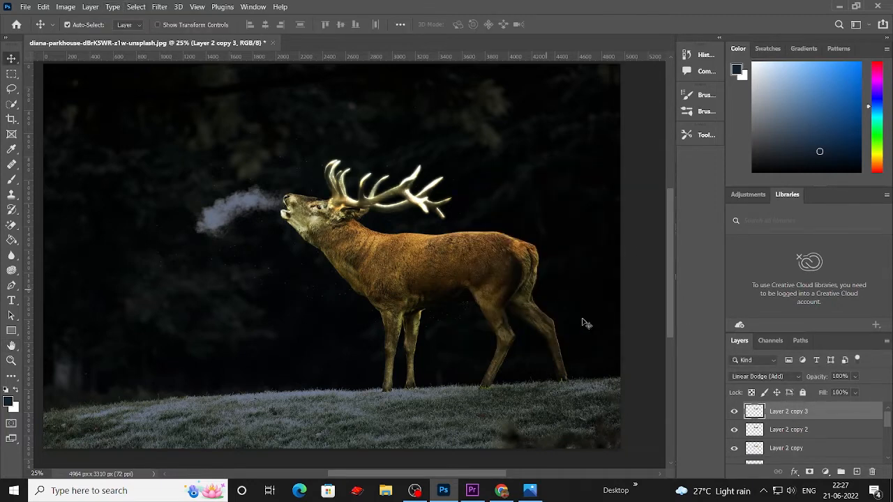
click(161, 8)
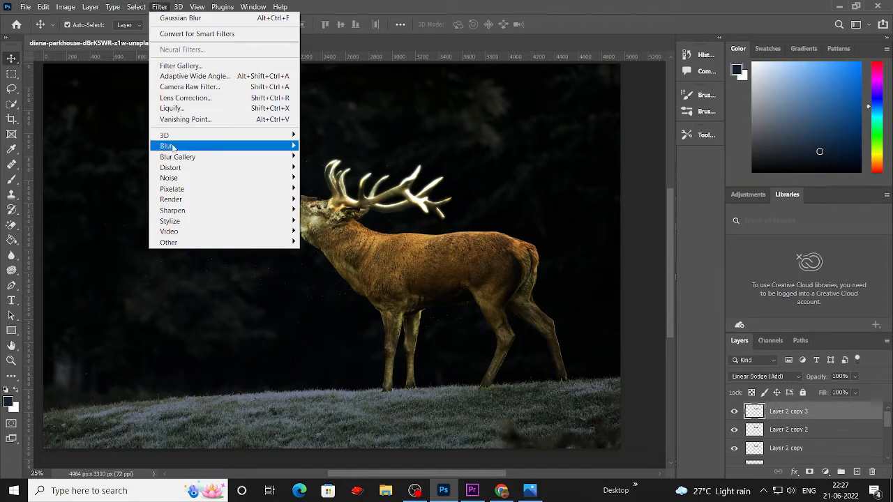
mouse_move(171, 148)
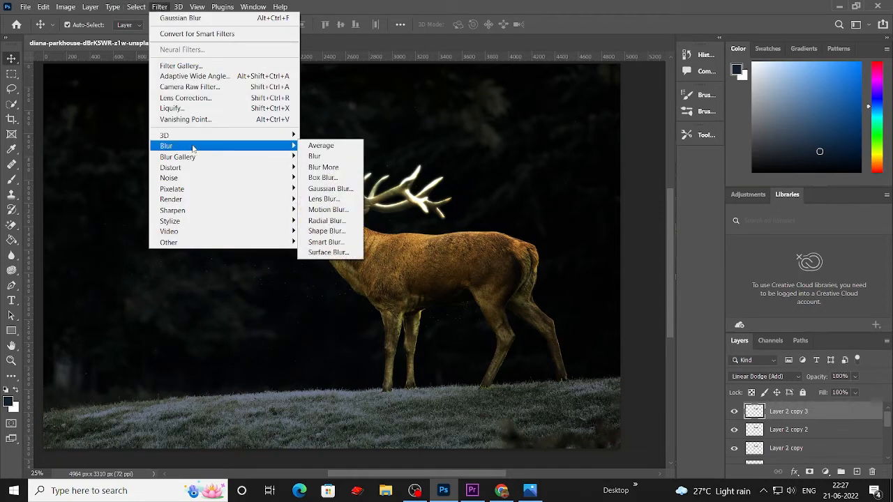
click(331, 188)
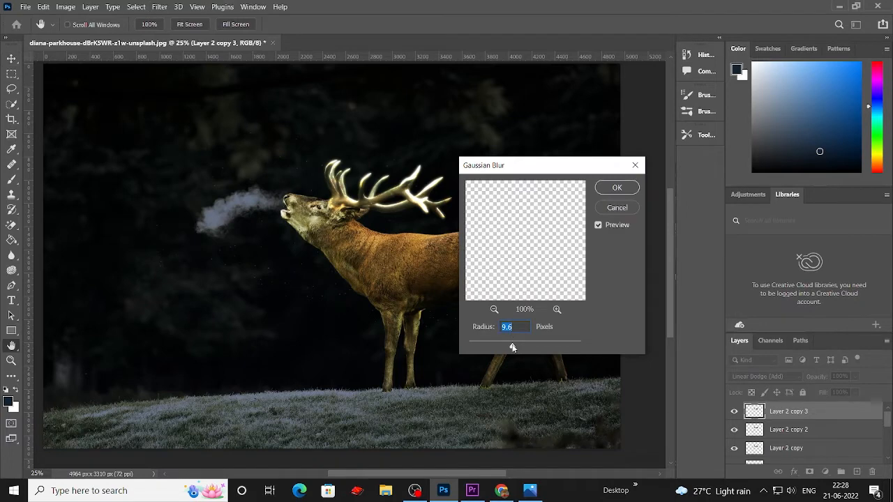
drag(523, 348, 524, 346)
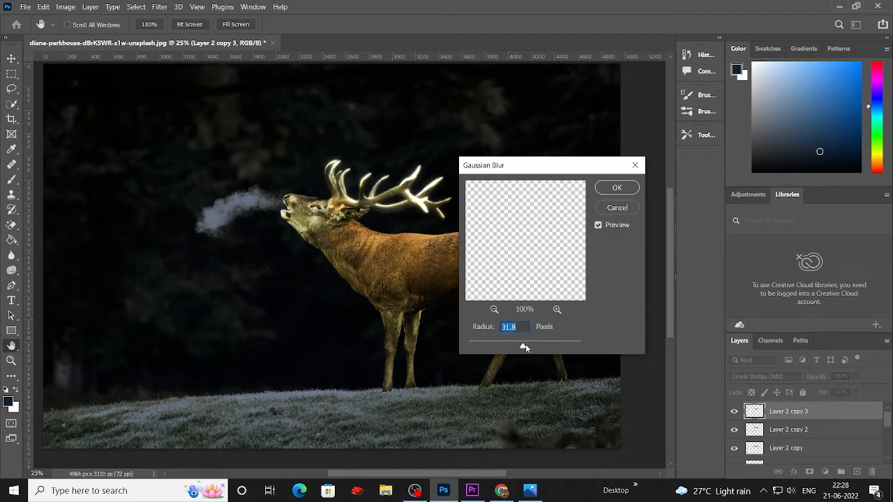
click(614, 188)
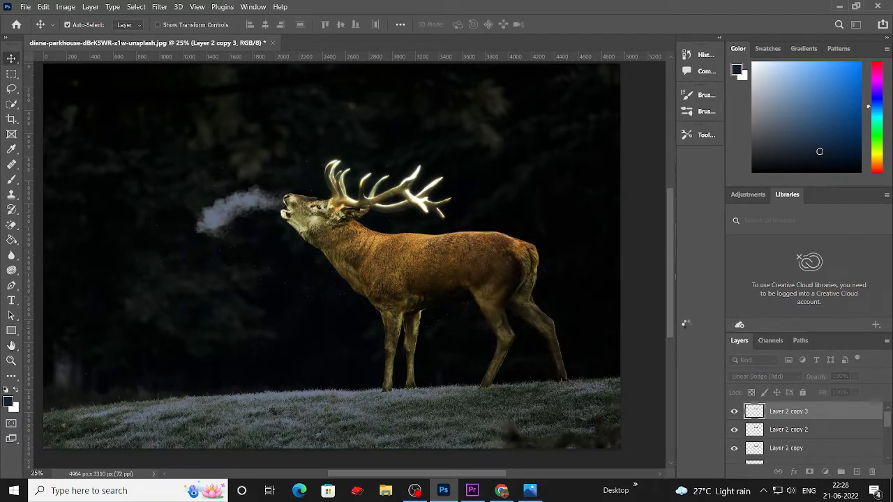
Step: Duplicate Layer 2 copy 3 and apply a Gaussian Blur with a 115.8 pixel radius to the new layer
key(ctrl+j)
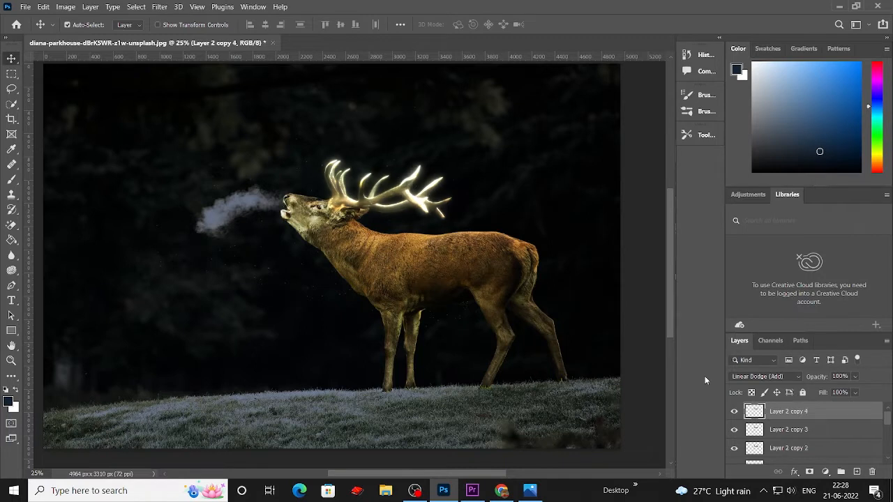
click(162, 7)
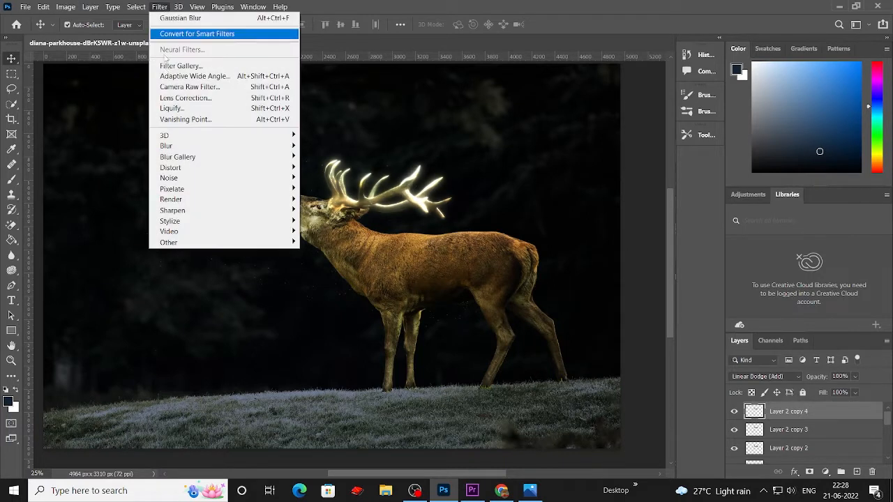
mouse_move(166, 151)
click(328, 189)
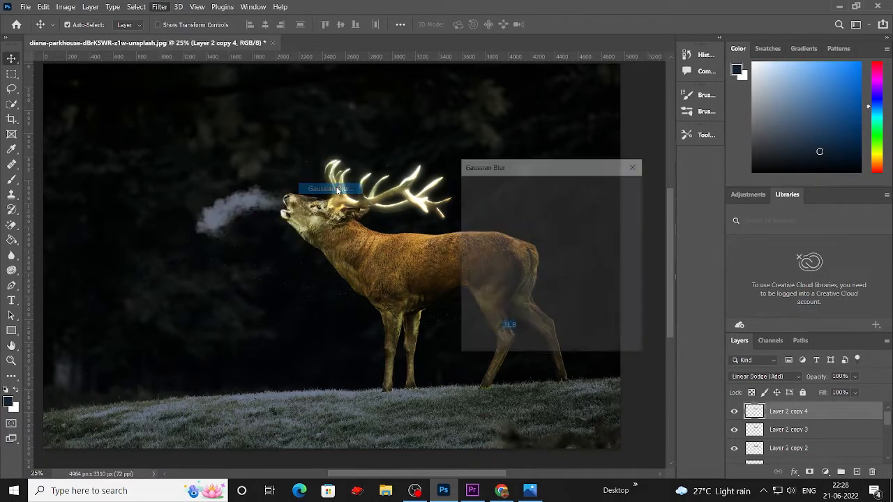
drag(533, 348, 544, 343)
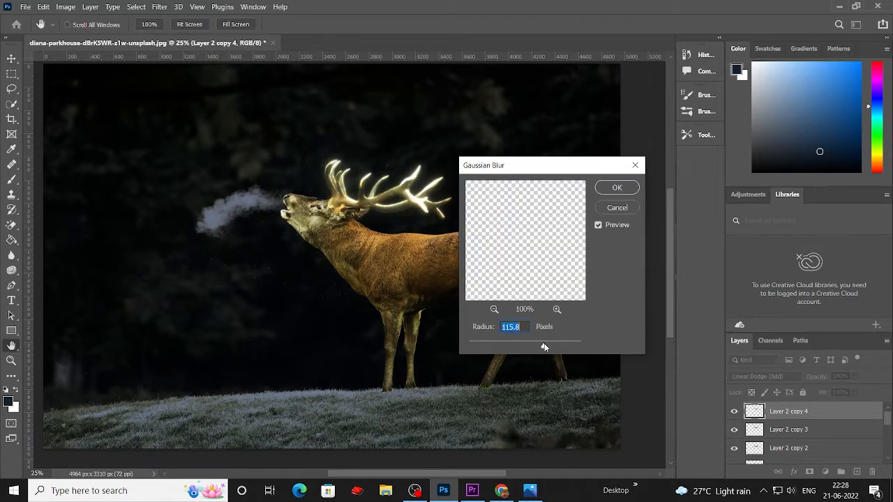
click(615, 188)
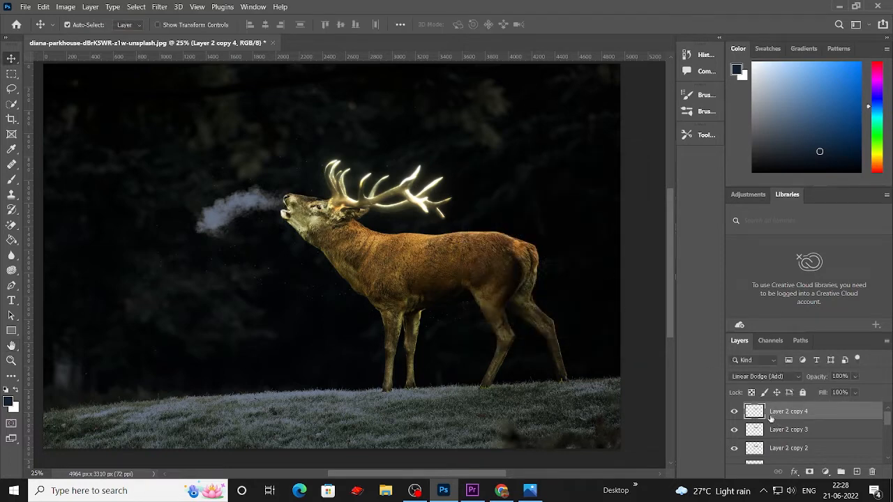
Step: Duplicate Layer 2 copy 4 and apply a Gaussian Blur to the duplicate with a radius larger than 115.8 pixels
key(ctrl+j)
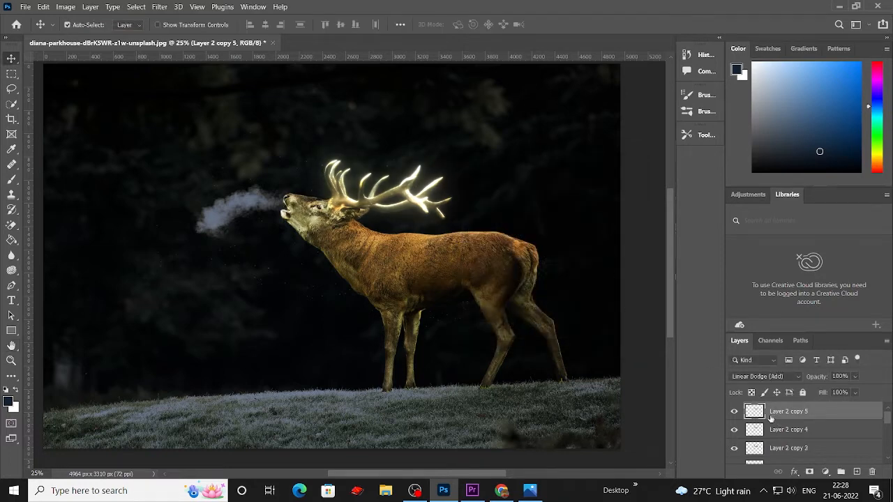
click(159, 6)
mouse_move(265, 148)
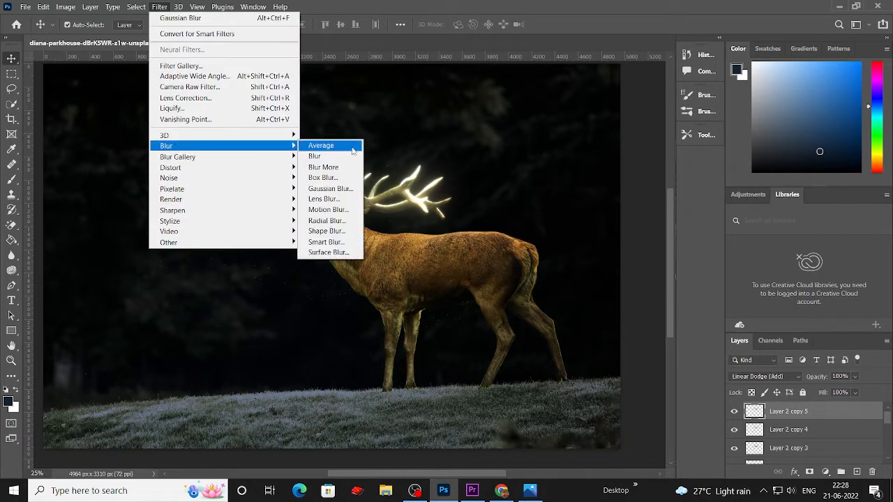
click(328, 188)
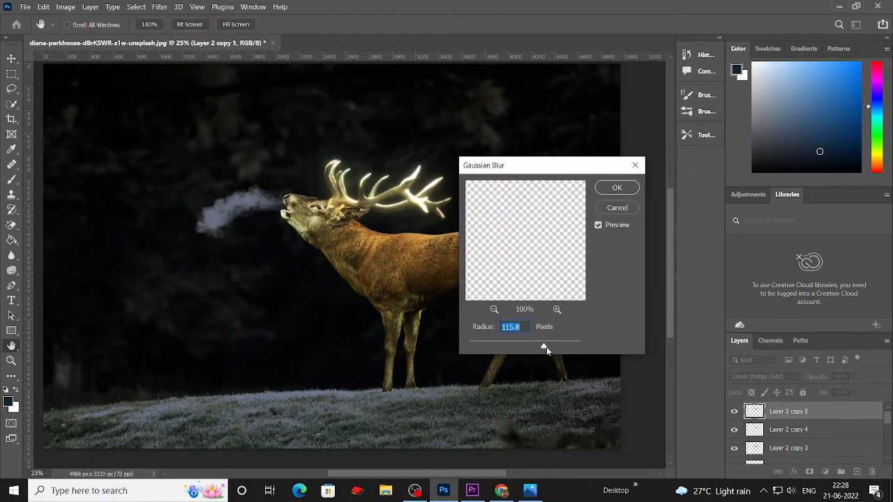
drag(547, 347, 558, 347)
click(616, 189)
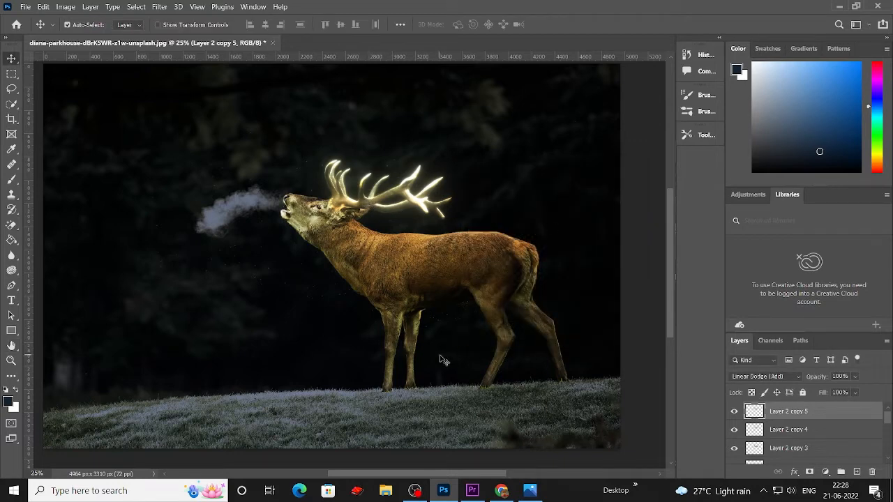
Step: Duplicate Layer 2 copy 5 and apply a Gaussian Blur with a 470.4 pixel radius to the new layer
key(ctrl+j)
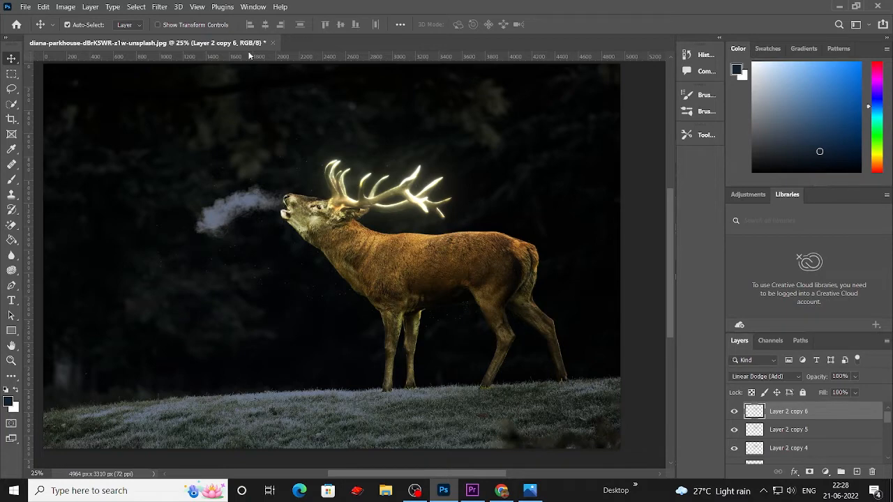
click(160, 7)
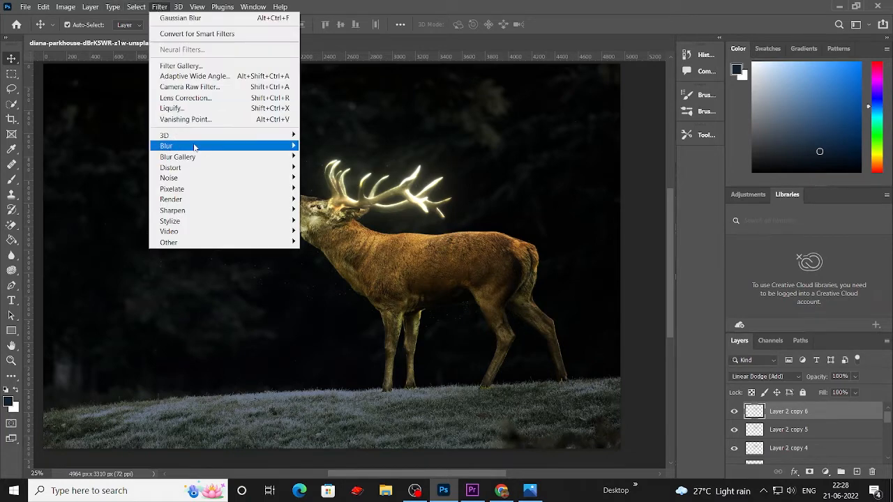
mouse_move(291, 150)
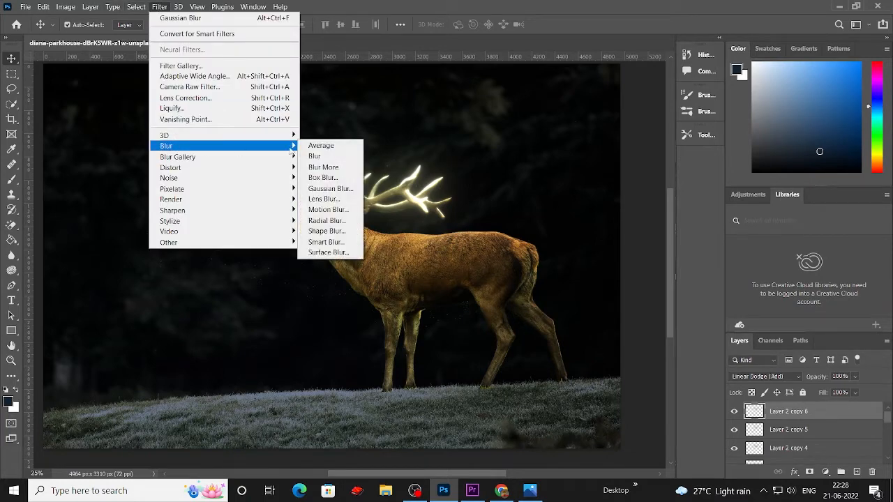
click(328, 188)
drag(559, 347, 567, 346)
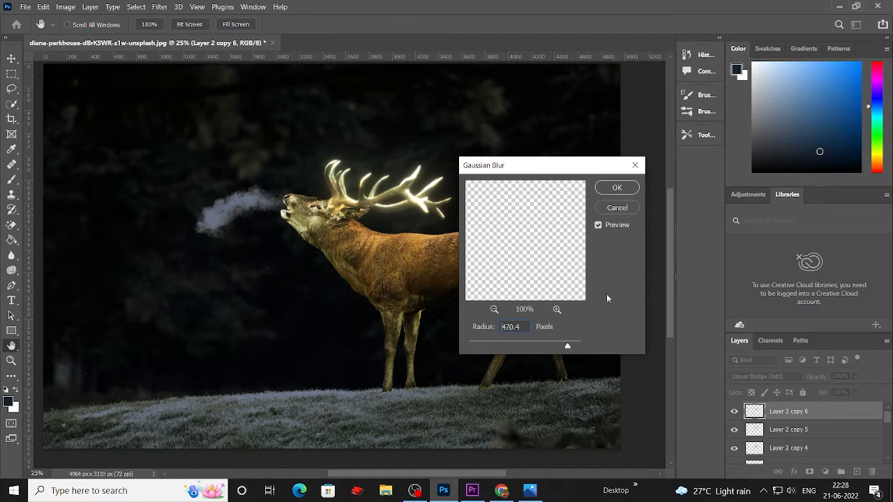
click(615, 187)
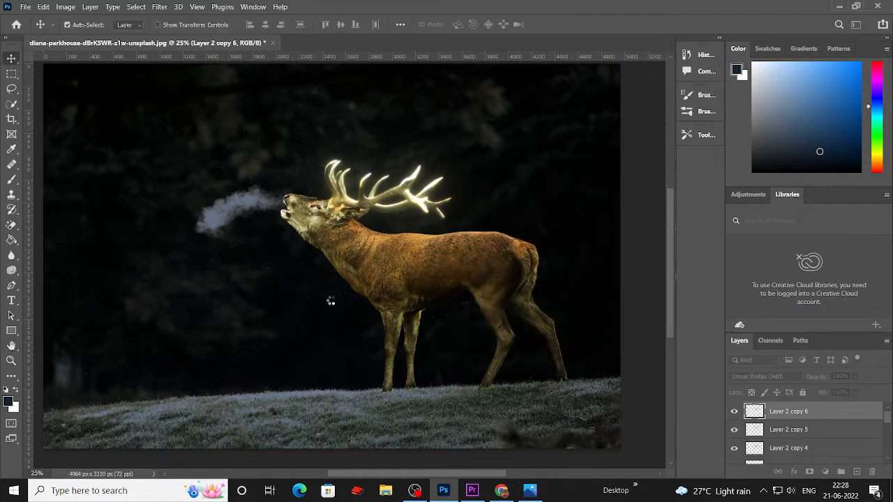
Step: Duplicate Layer 2 copy 6 and apply a Gaussian Blur with a 1000 pixel radius to the duplicate
key(ctrl+j)
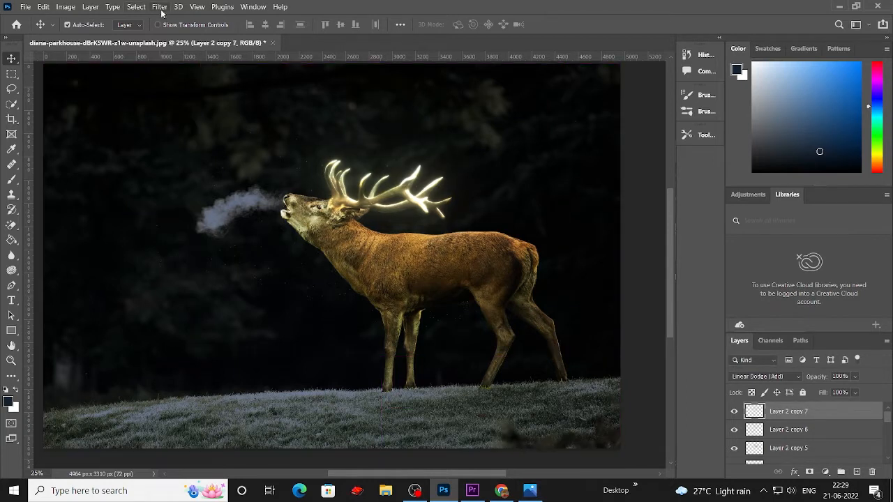
click(160, 6)
mouse_move(178, 146)
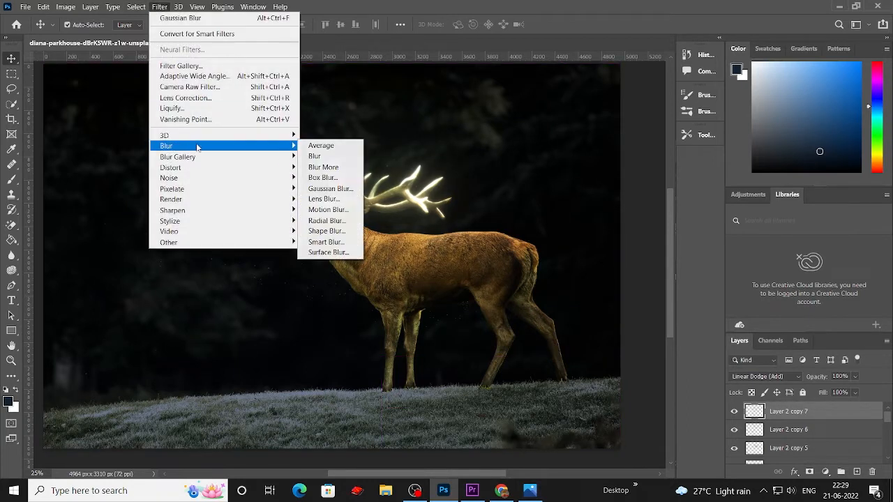
click(331, 188)
drag(567, 349, 606, 344)
click(617, 189)
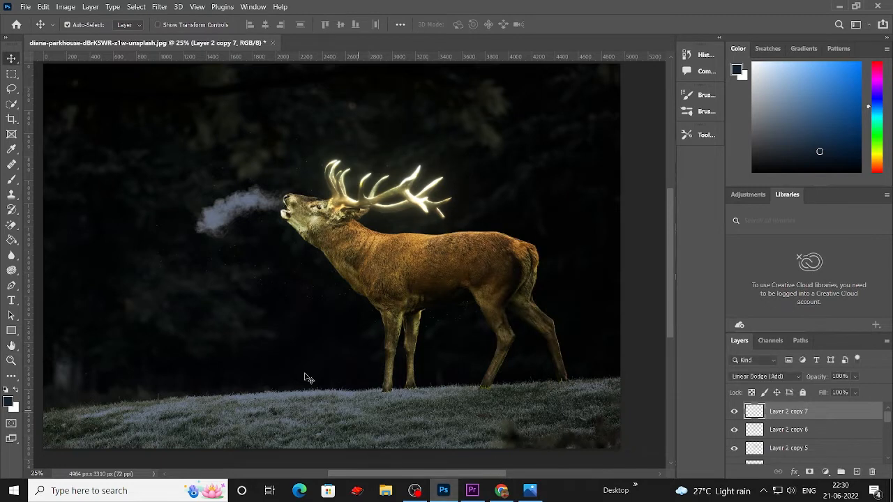
Step: Duplicate Layer 2 copy 7 and apply a Gaussian Blur with a 200 pixel radius to the duplicate
key(ctrl)
click(159, 7)
mouse_move(167, 148)
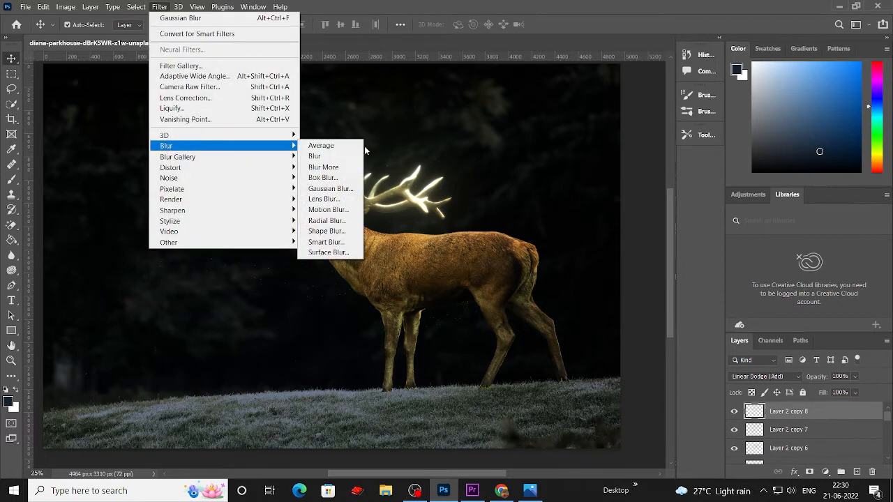
click(326, 189)
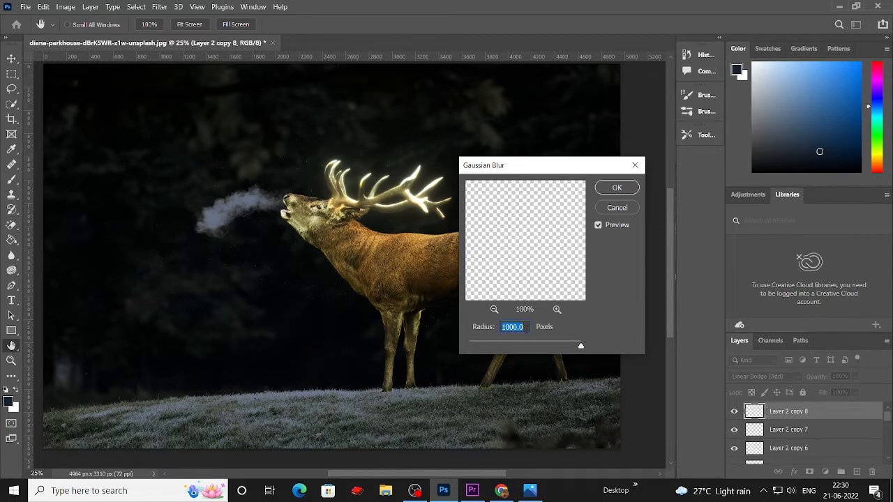
key(BackSpace)
text(200)
key(Return)
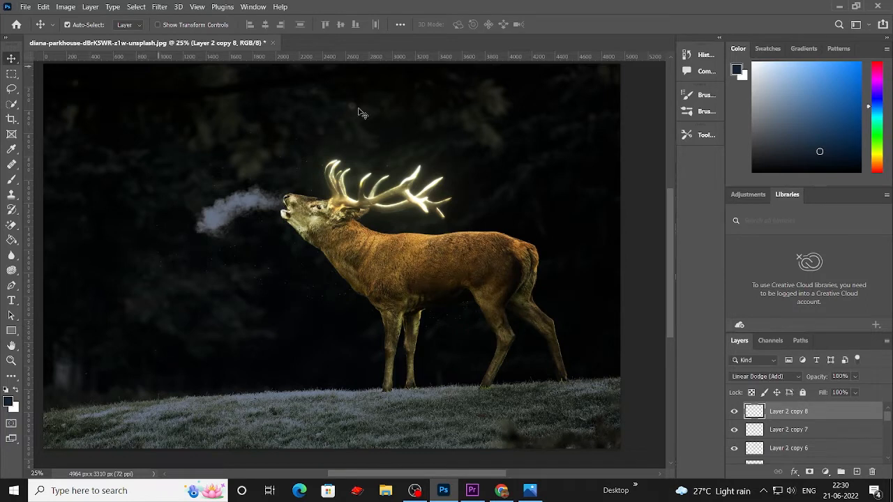
Step: Try the Lighten blend mode on Layer 2 copy 8 and delete that layer
click(799, 377)
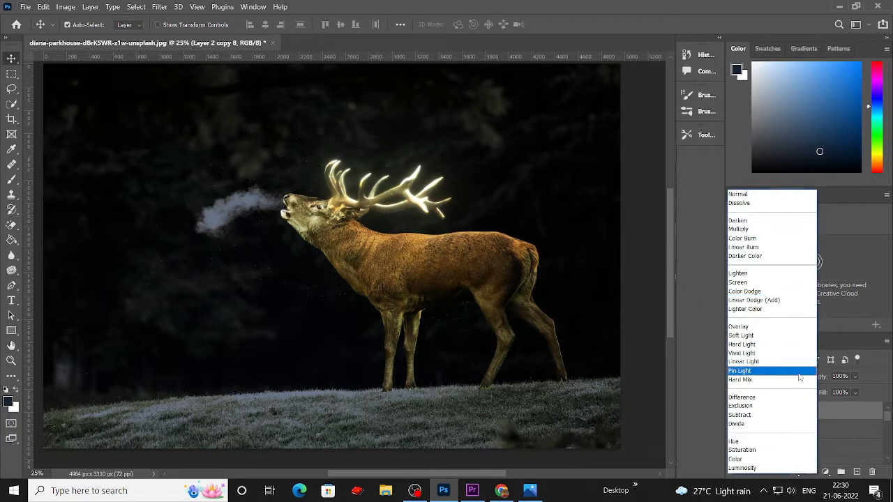
click(750, 273)
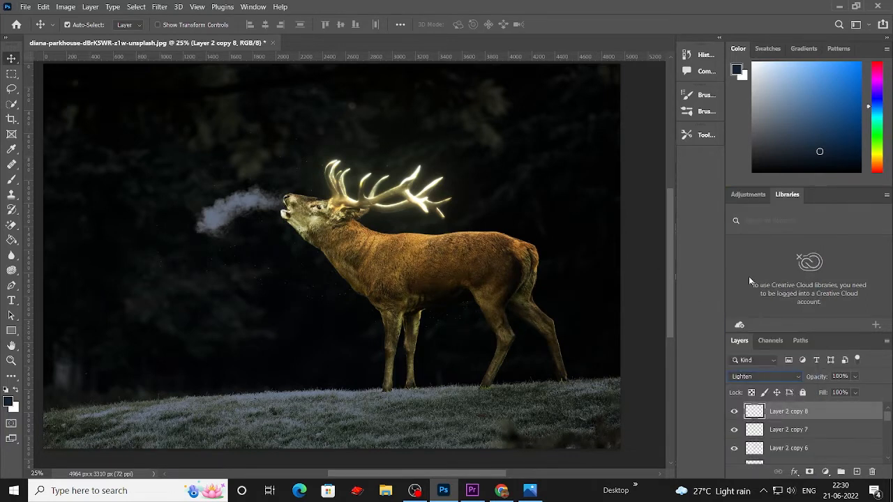
click(871, 473)
click(422, 199)
Step: Undock and enlarge the Layers panel, and group all layers from Layer 2 copy to Layer 2 copy 7, comparing the group's visibility
drag(742, 342, 719, 238)
drag(762, 367, 764, 461)
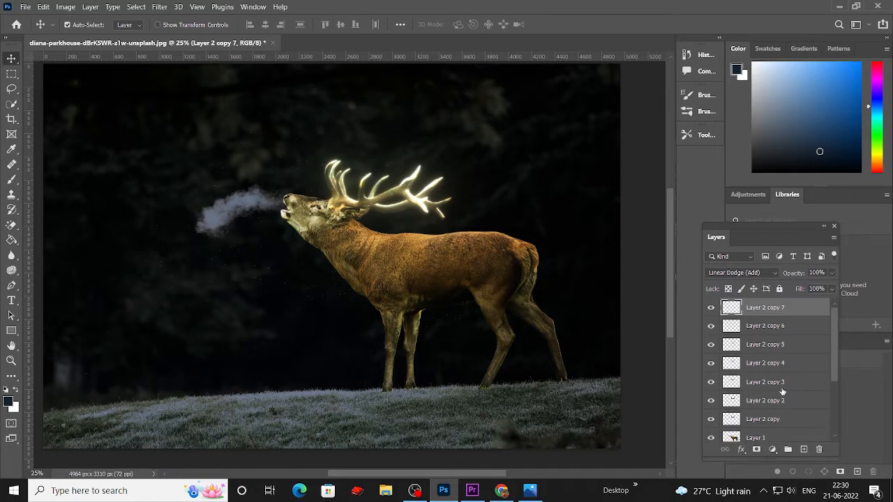
shift+click(767, 419)
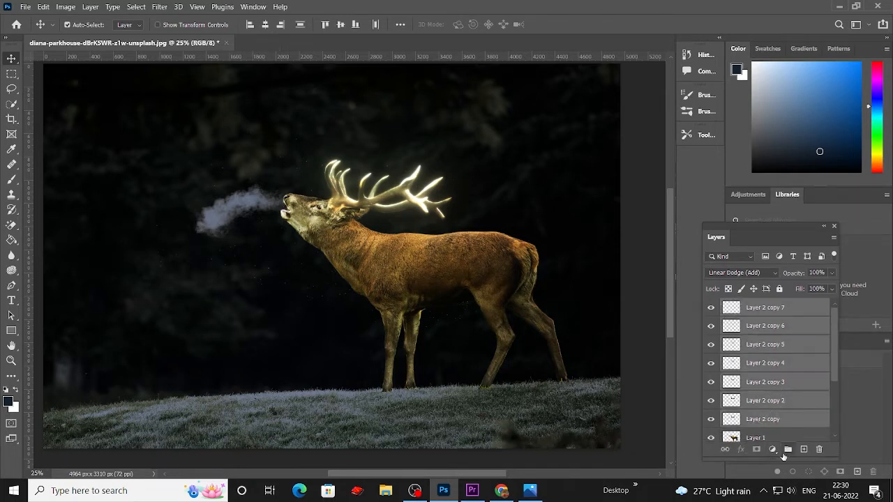
click(787, 450)
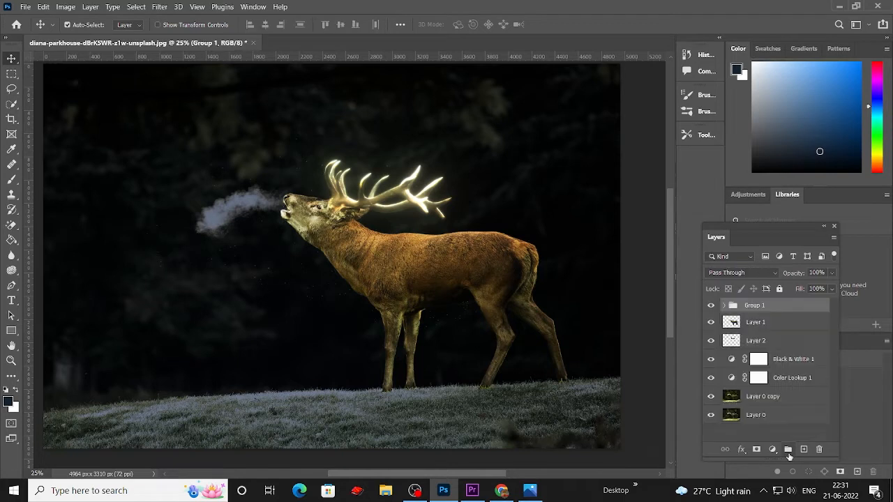
click(711, 306)
click(712, 305)
Step: Add a Hue/Saturation adjustment layer above Group 1 and set its Hue to -18
click(773, 450)
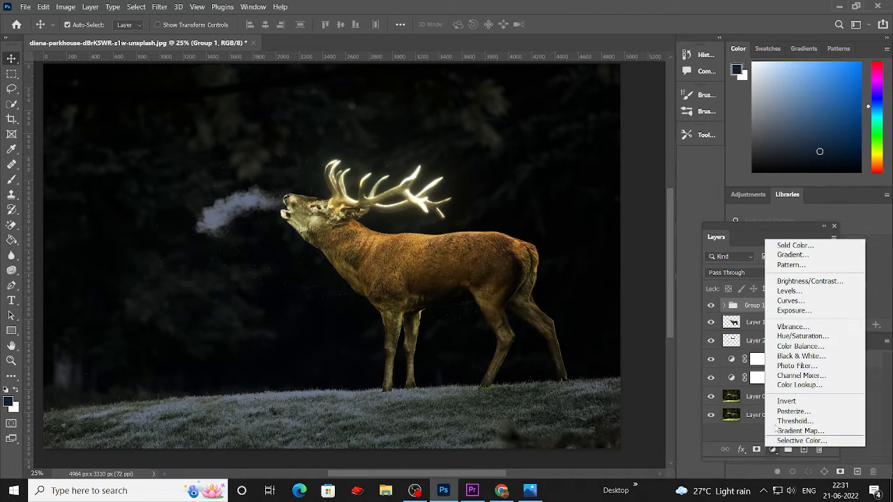
click(795, 338)
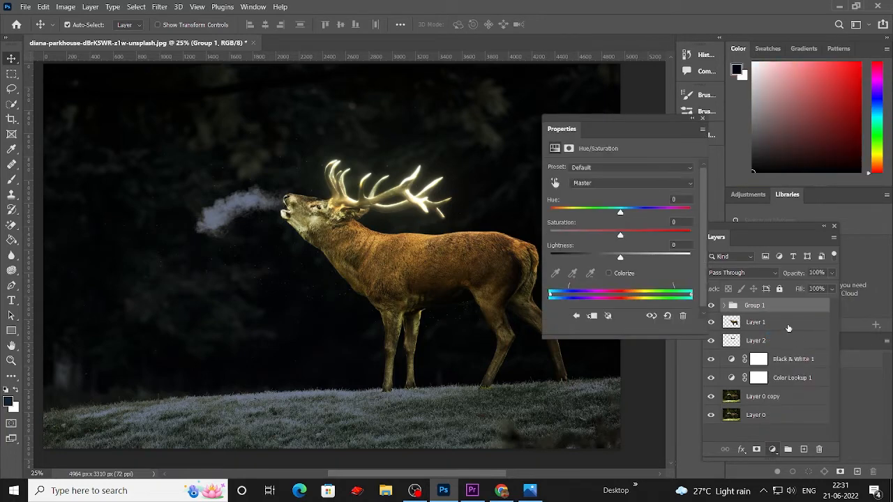
drag(621, 211, 609, 213)
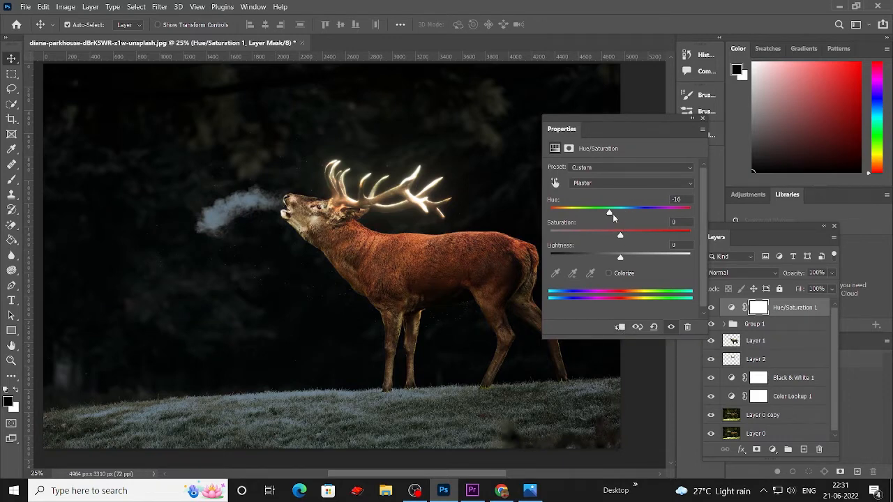
mouse_move(610, 214)
mouse_down()
mouse_move(572, 213)
mouse_move(609, 218)
mouse_up()
click(702, 119)
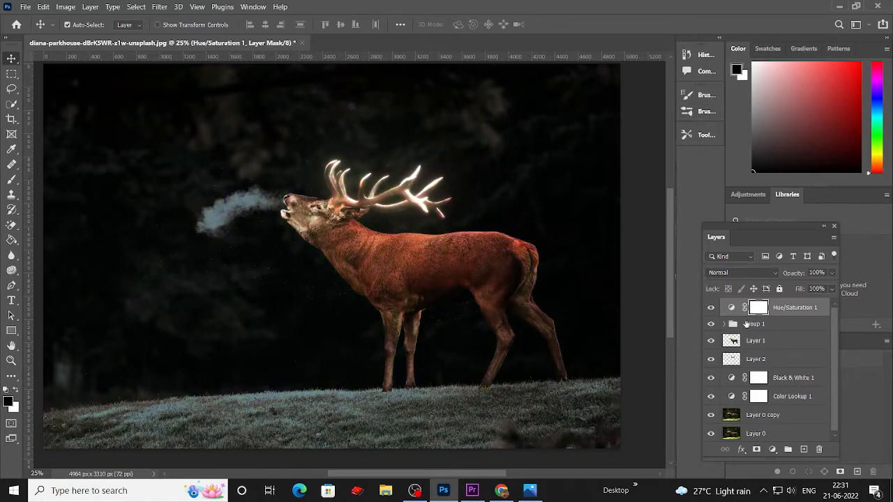
Step: Delete the Hue/Saturation adjustment's layer mask and the adjustment layer itself
click(821, 452)
click(424, 195)
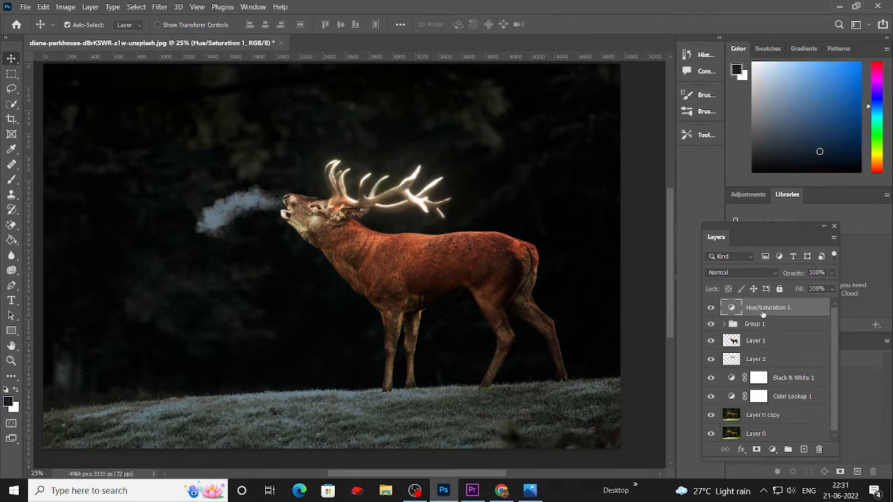
click(820, 450)
click(409, 194)
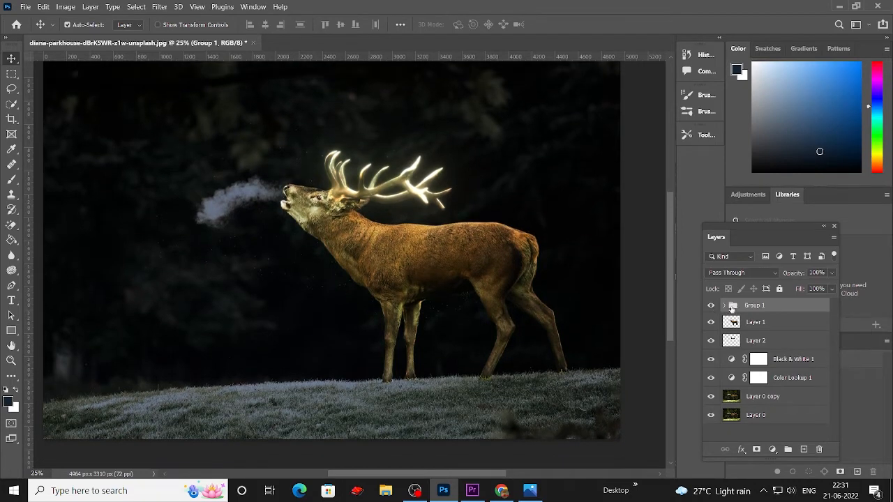
Step: Add a new Hue/Saturation adjustment layer above Group 1 and clip it to the group
click(771, 450)
click(780, 340)
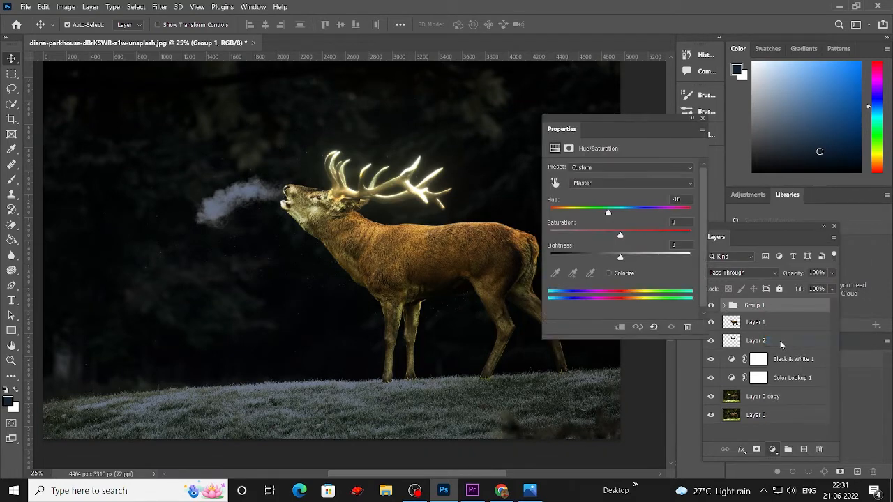
click(620, 328)
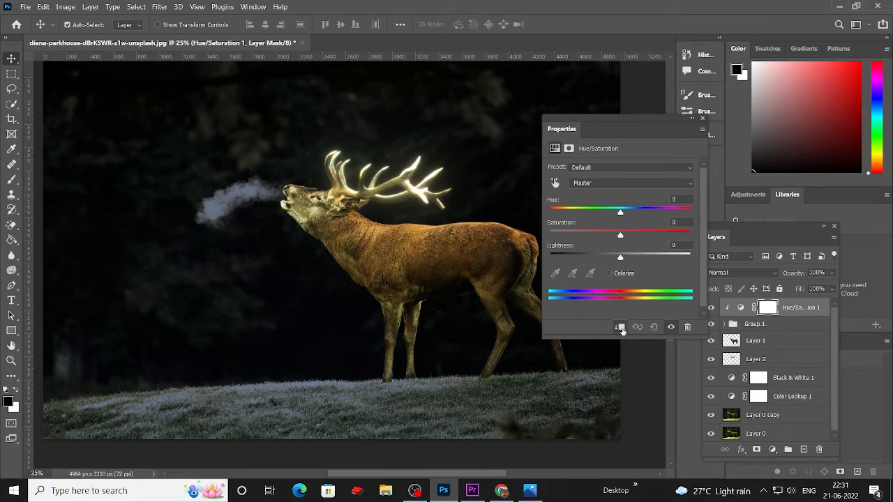
Step: Try a pale violet-blue antler glow with Hue -151 and Saturation -42 on the clipped adjustment
drag(620, 212, 568, 215)
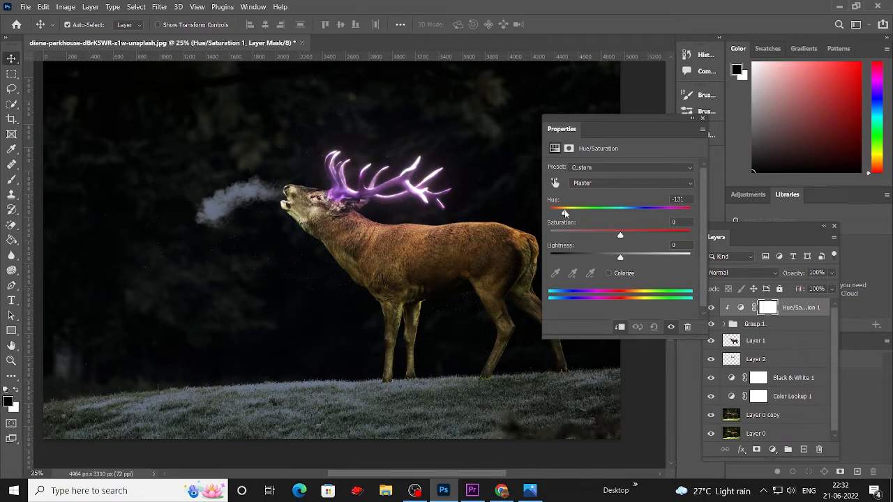
mouse_move(620, 237)
mouse_down()
mouse_move(666, 237)
mouse_move(606, 235)
mouse_up()
mouse_move(567, 213)
mouse_down()
mouse_move(576, 212)
mouse_move(559, 215)
mouse_up()
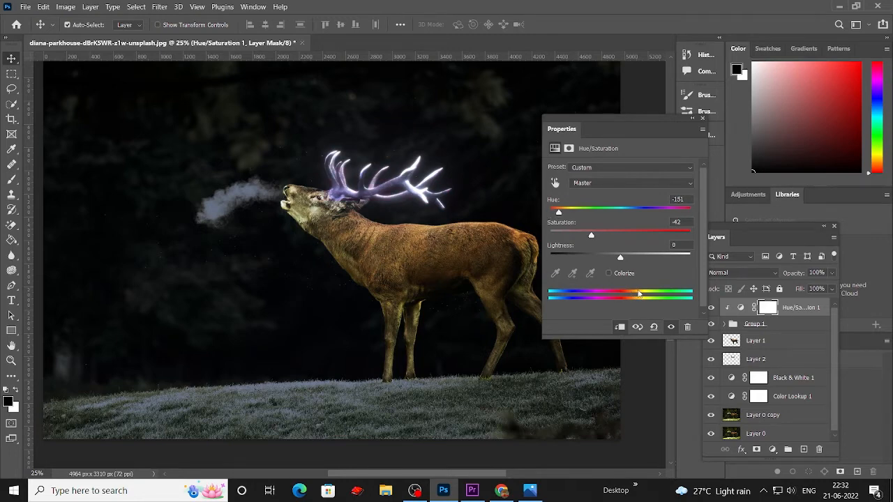
Step: Try purple and magenta antler glows, ending with Hue -96 and Saturation +62 on the clipped adjustment
mouse_move(558, 214)
mouse_down()
mouse_move(689, 212)
mouse_move(561, 213)
mouse_move(586, 214)
mouse_move(572, 213)
mouse_up()
drag(617, 237, 650, 237)
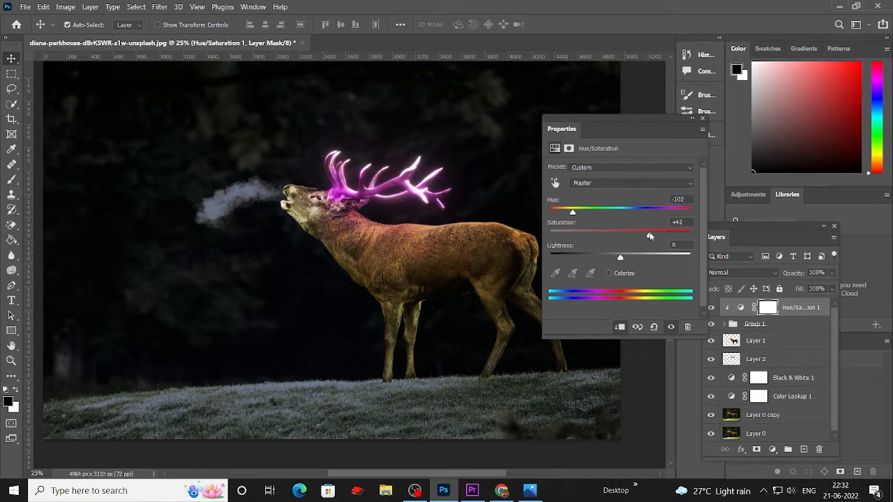
drag(575, 215, 563, 213)
drag(649, 237, 662, 237)
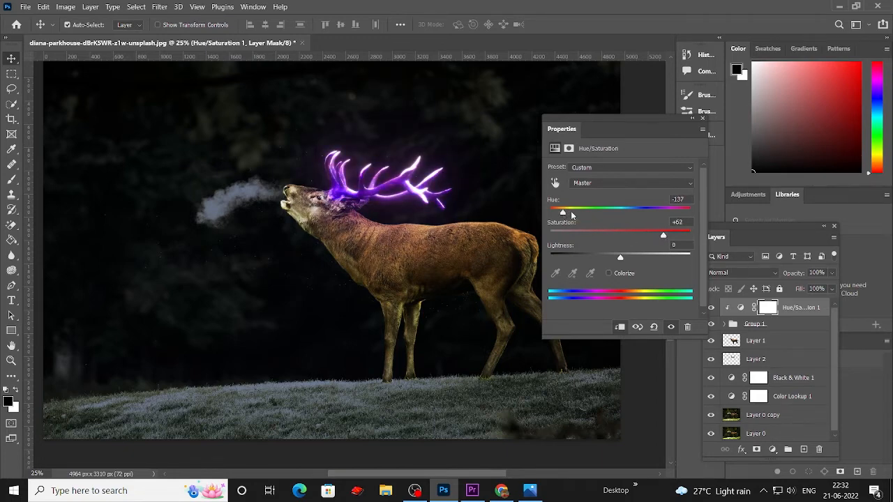
drag(563, 213, 575, 214)
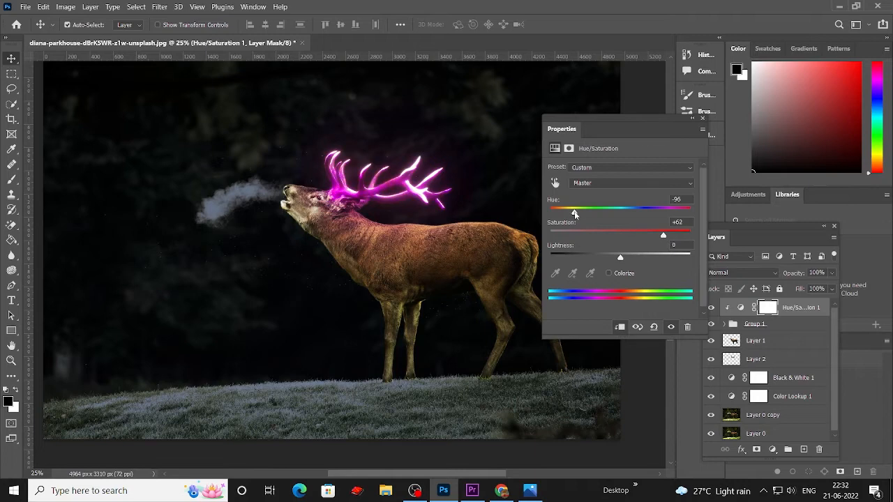
Step: Give the antlers a golden glow by setting Hue to -6 and Saturation to +38 on the clipped adjustment
drag(586, 212, 616, 206)
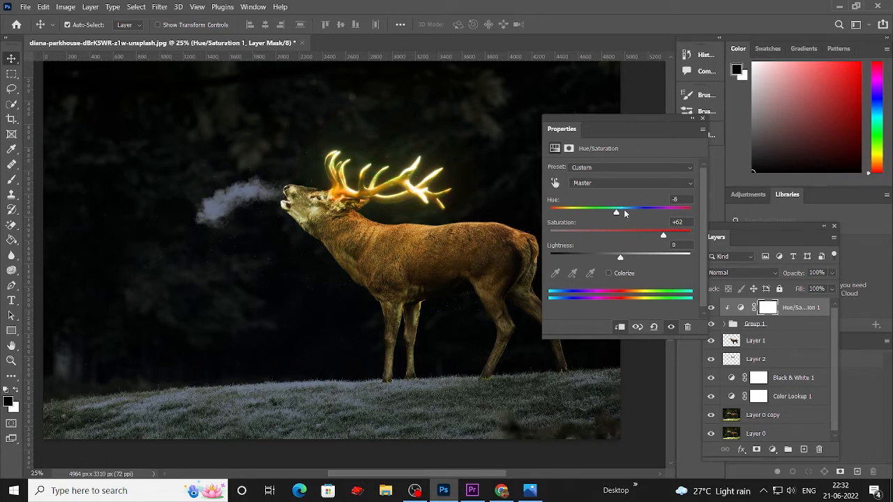
drag(663, 237, 645, 238)
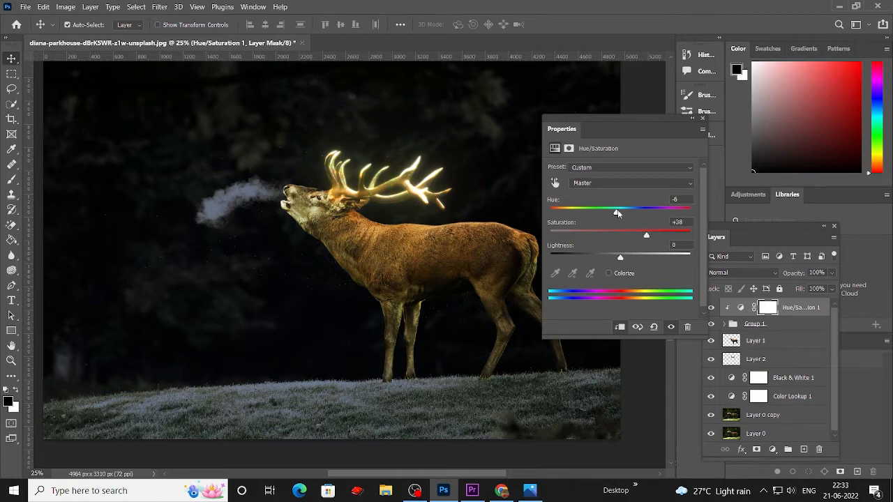
Step: Set the Yellows saturation to +17 in the clipped Hue/Saturation adjustment, with the range starting at 59°/70°
drag(616, 212, 614, 212)
click(624, 183)
click(610, 209)
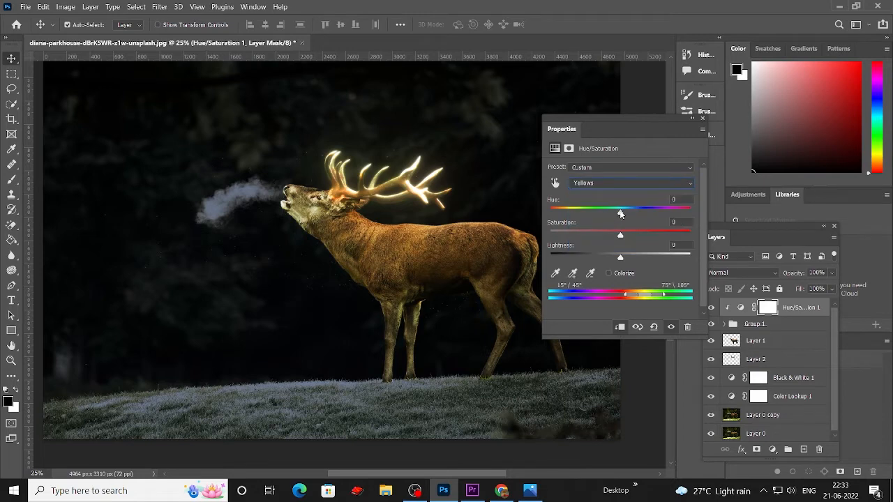
drag(631, 297, 645, 296)
mouse_move(620, 237)
mouse_down()
mouse_move(665, 233)
mouse_move(633, 236)
mouse_up()
Step: Extend the Yellows range to start at 43°/70°, sample the antlers, fine-tune the hue and close the adjustment's properties
click(555, 272)
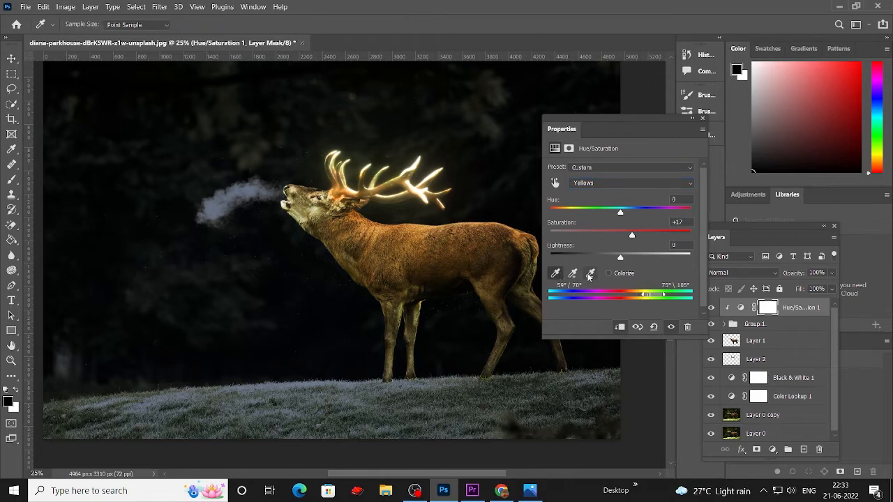
click(572, 273)
drag(644, 295, 638, 294)
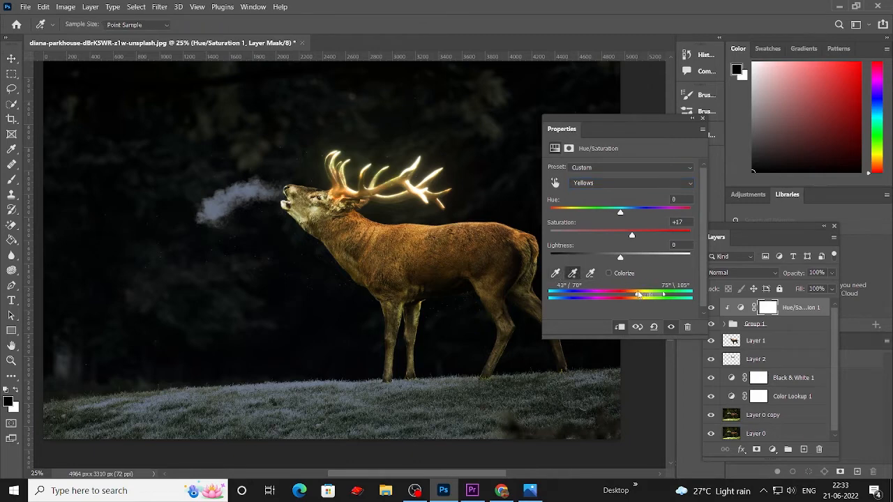
click(414, 184)
mouse_move(612, 213)
mouse_down()
mouse_move(682, 211)
mouse_move(625, 214)
mouse_up()
click(703, 122)
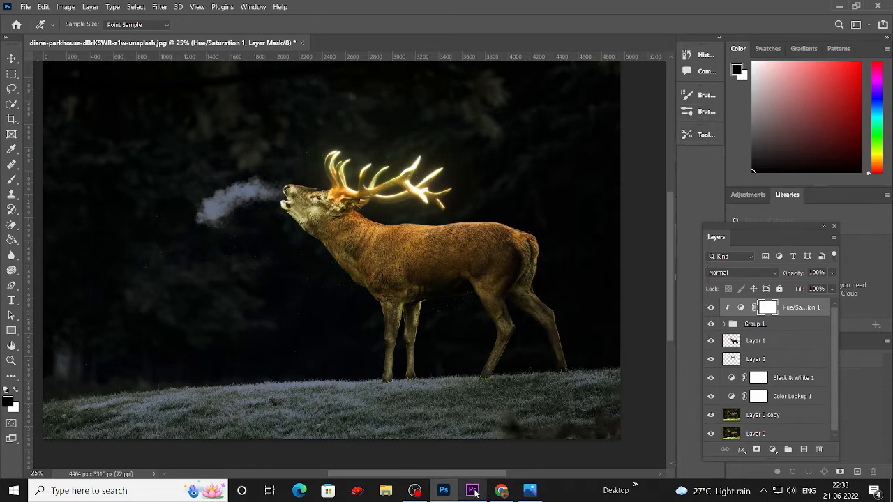
Step: Switch to Chrome and review the Curves adjustment part of the YouTube glow effect tutorial around 5:20
click(502, 490)
key(space)
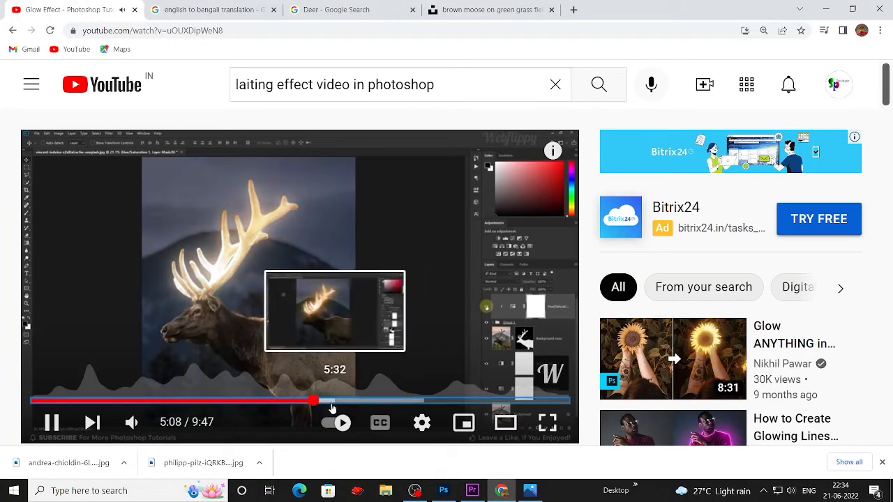
key(Right)
key(Right)
key(Right)
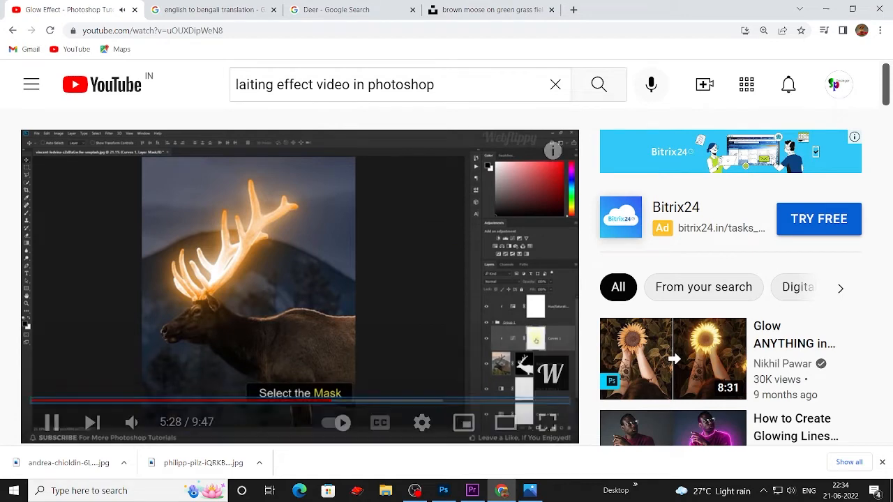
key(Left)
key(Left)
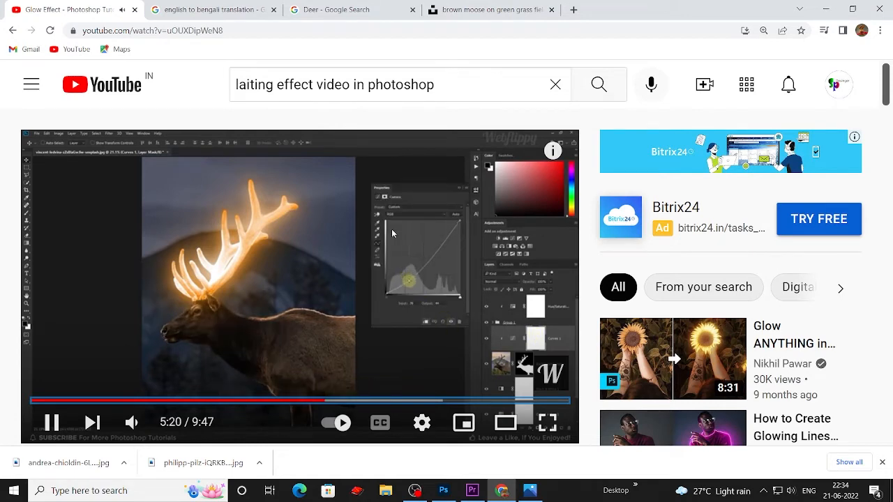
key(space)
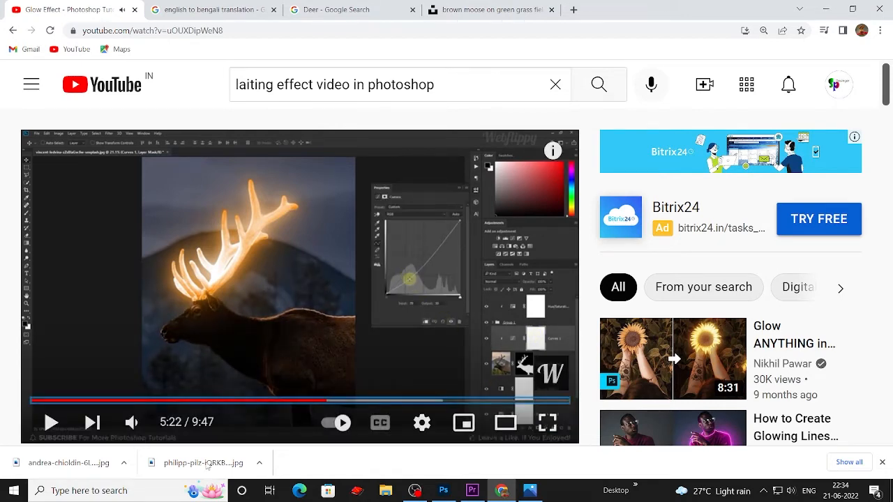
key(space)
mouse_move(462, 495)
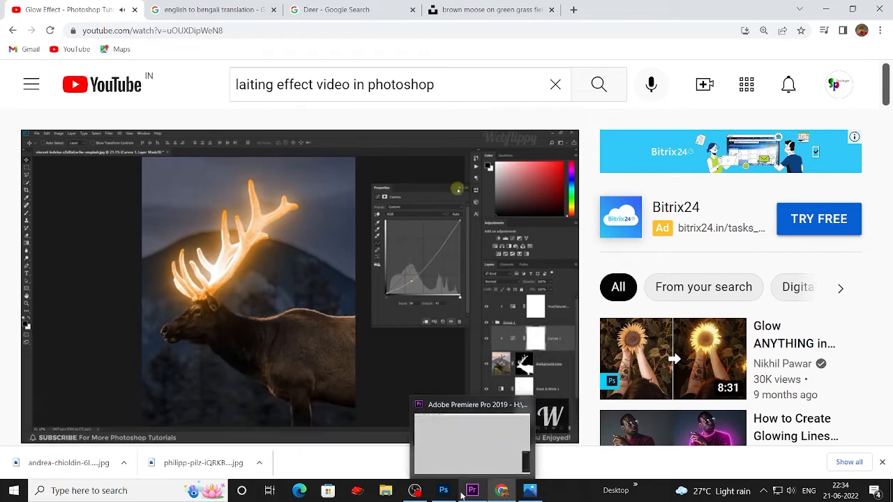
Step: Return to Photoshop and add a Curves adjustment above Layer 1, pulling the RGB midtones down to darken the scene
click(443, 491)
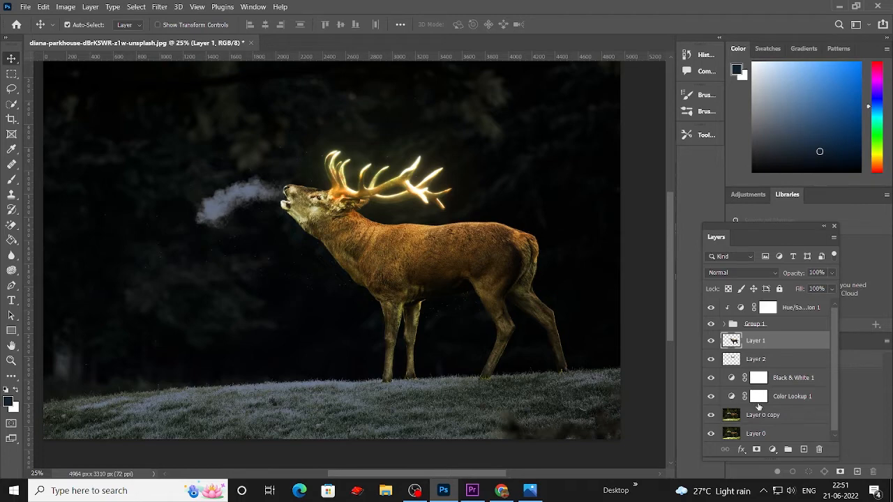
click(774, 451)
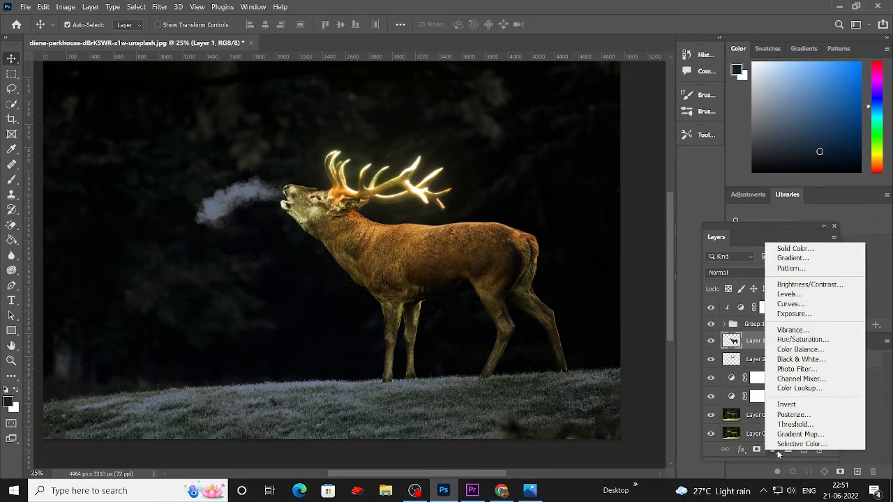
click(801, 304)
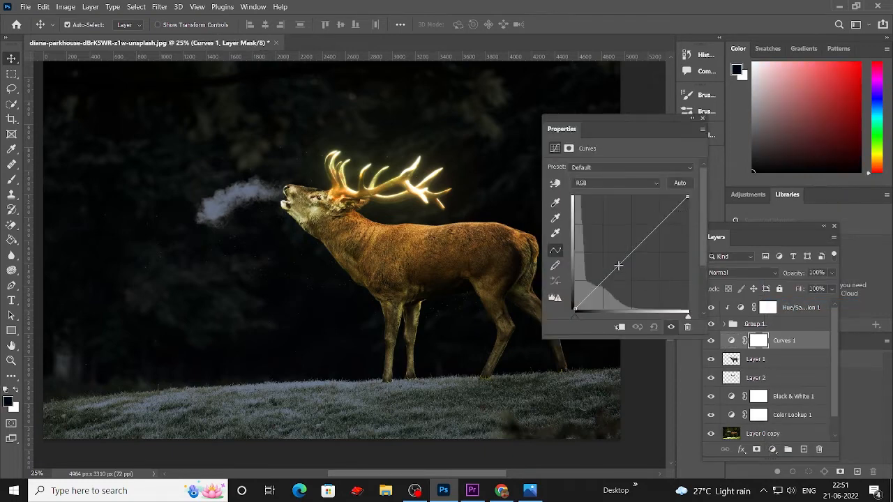
drag(625, 261, 615, 286)
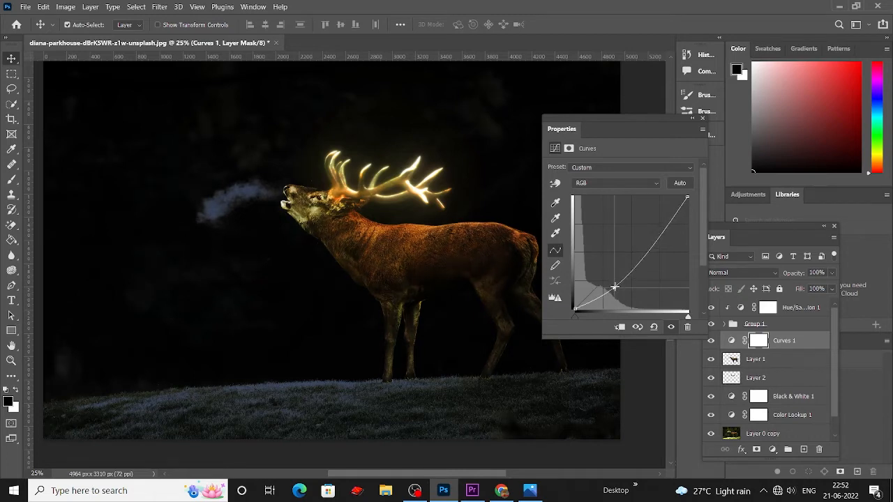
click(703, 120)
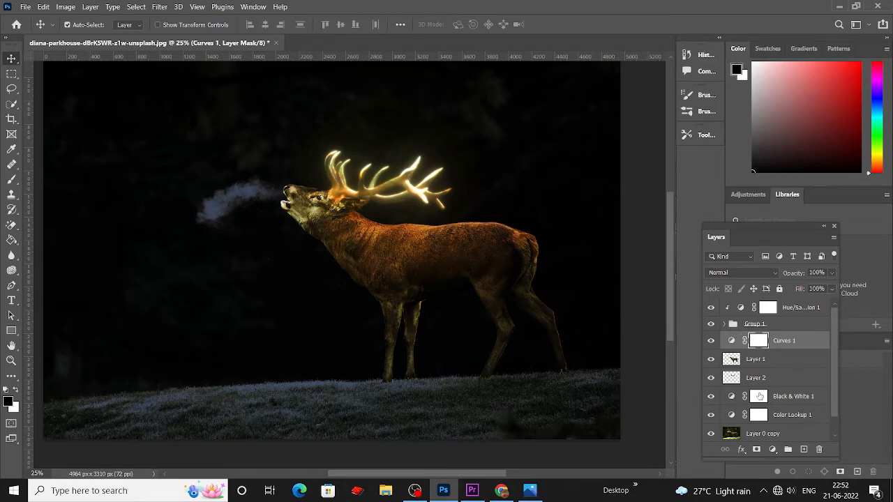
Step: Sample a muted gold from the antlers and paint a soft glow around them on Layer 1 with a 300 px brush
click(753, 360)
key(b)
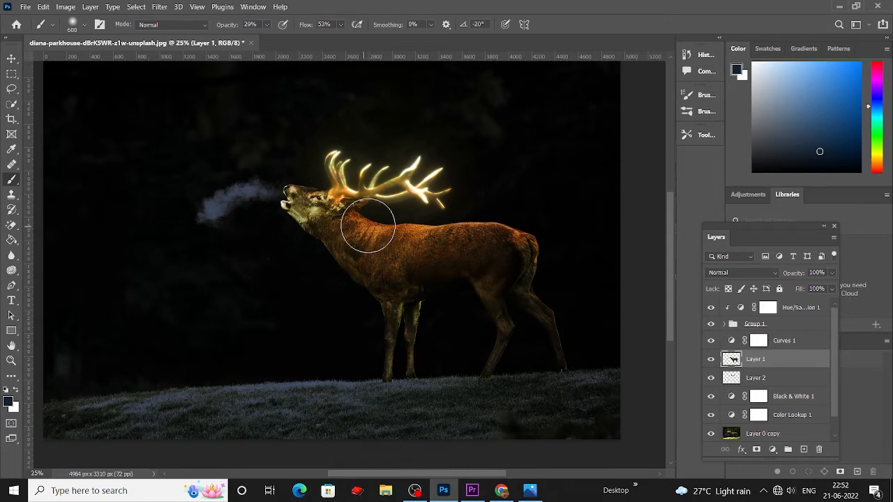
key(i)
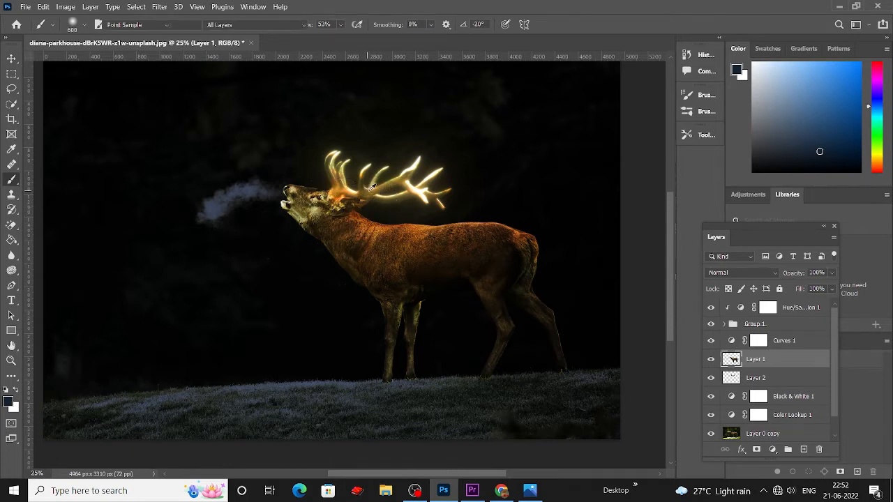
click(368, 187)
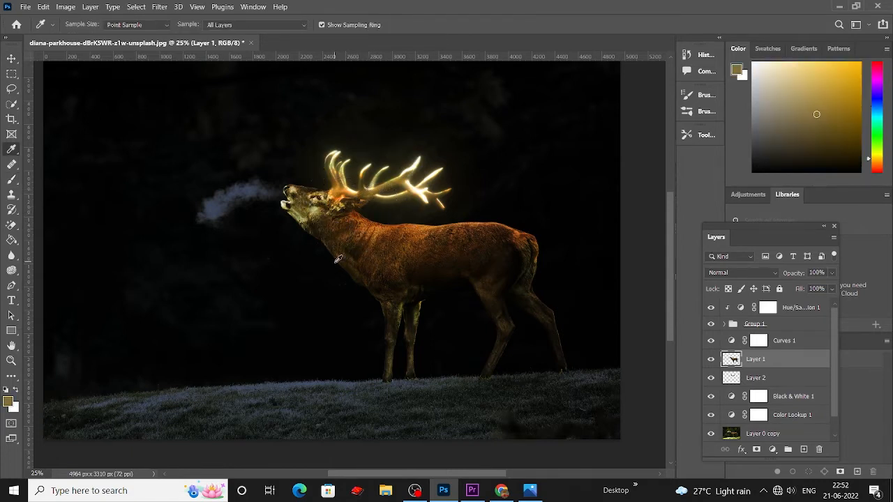
key(b)
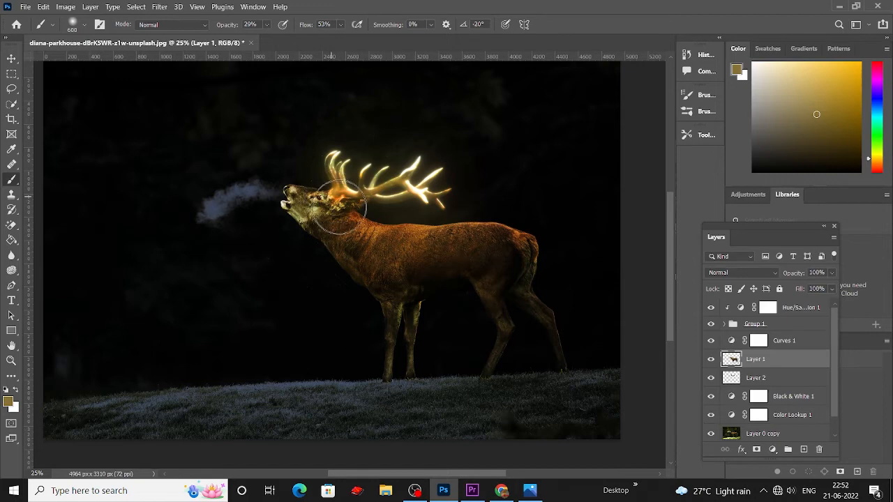
key(bracketleft)
key(bracketleft)
key(bracketleft)
key(bracketleft)
key(bracketleft)
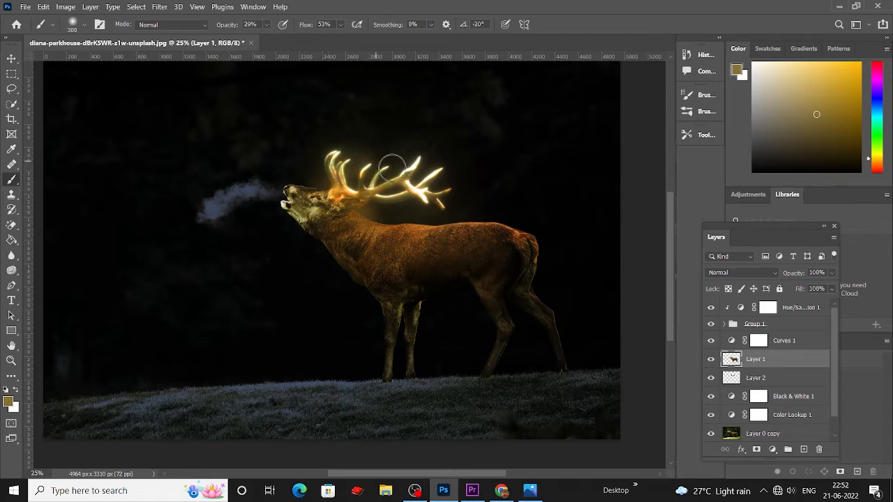
Step: Brush a faint gold haze over the antlers at 4% opacity, enlarging the brush from 500 to 700 px
key(bracketright)
key(bracketright)
click(267, 25)
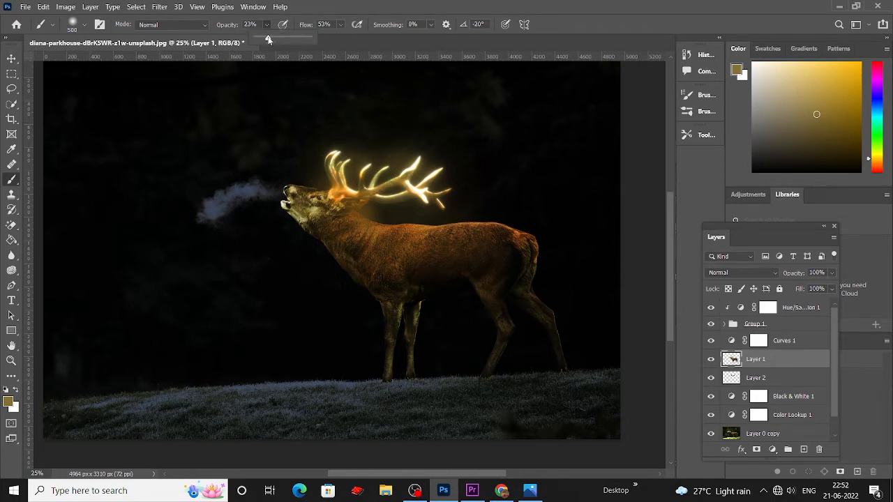
click(357, 178)
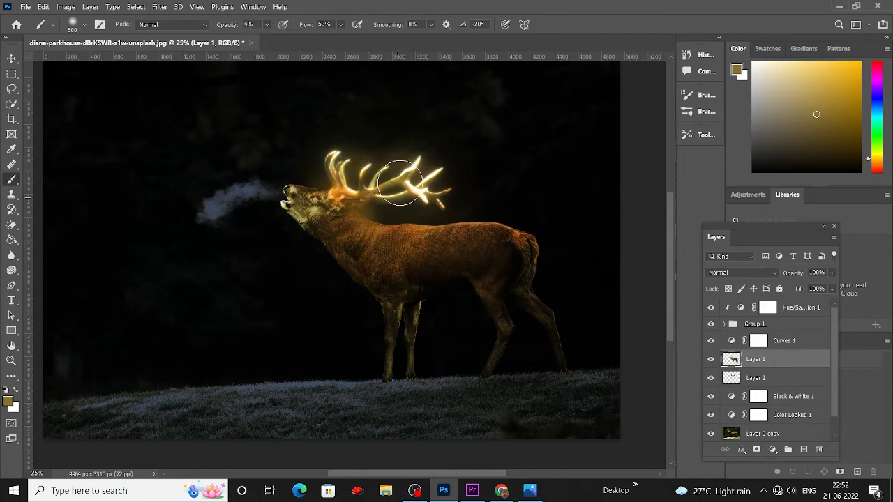
key(bracketright)
key(bracketright)
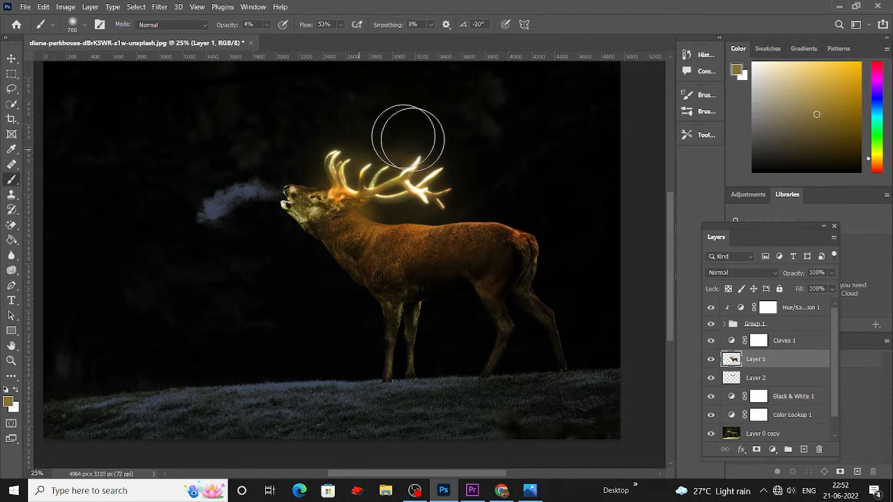
Step: Build up the gold haze around the antlers at 11% brush opacity, undoing and repainting the 400 px stroke
click(271, 26)
click(273, 39)
mouse_move(406, 136)
mouse_down()
mouse_move(404, 164)
mouse_move(391, 192)
mouse_move(388, 179)
mouse_move(414, 190)
mouse_move(411, 197)
mouse_move(399, 178)
mouse_up()
key(bracketleft)
key(bracketleft)
key(bracketleft)
mouse_move(349, 174)
mouse_down()
mouse_move(390, 209)
mouse_move(413, 209)
mouse_move(404, 214)
mouse_move(455, 212)
mouse_move(357, 204)
mouse_move(415, 201)
mouse_up()
key(ctrl+z)
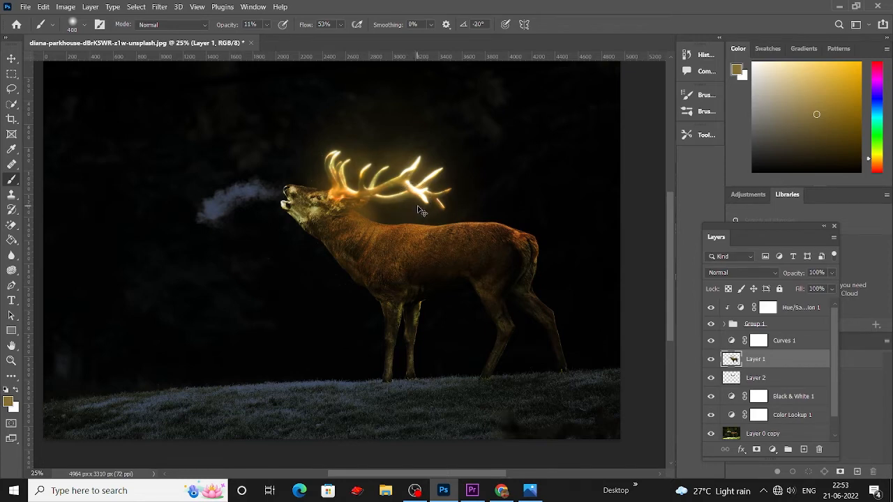
mouse_move(347, 166)
mouse_down()
mouse_move(342, 170)
mouse_move(339, 145)
mouse_move(409, 148)
mouse_move(406, 160)
mouse_move(425, 185)
mouse_up()
Step: Paint the base of the antlers on Layer 1 with an 80 px gold brush at 35% opacity
scroll(351, 277, up, 1)
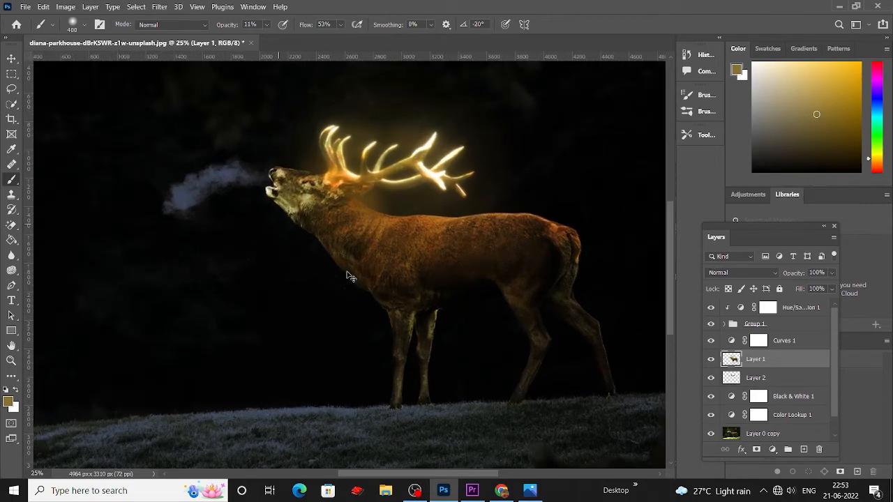
scroll(351, 277, up, 1)
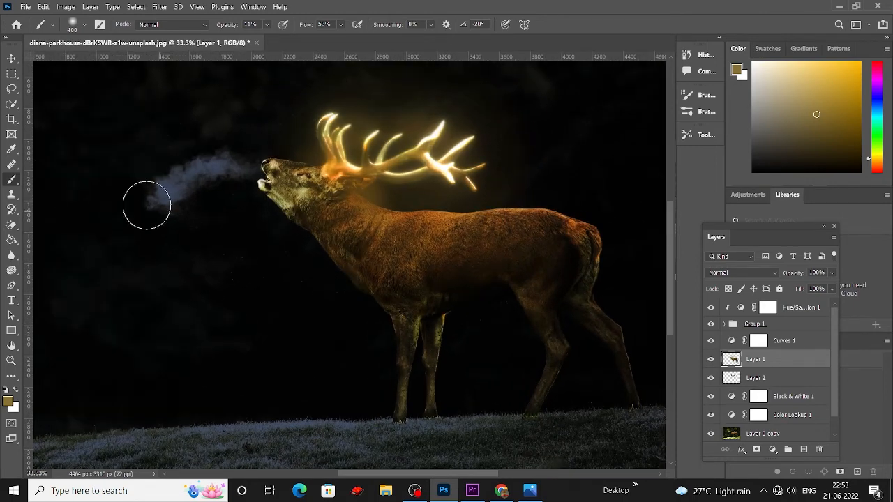
drag(298, 210, 318, 302)
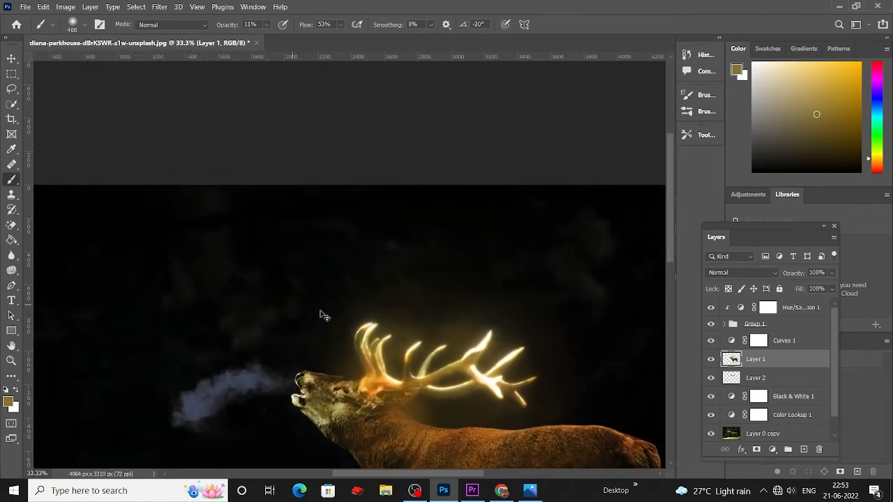
scroll(321, 315, up, 1)
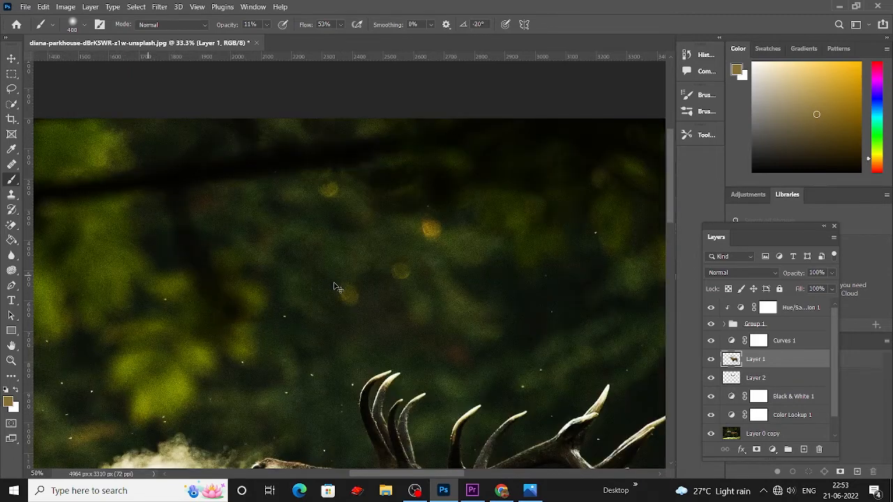
scroll(502, 261, down, 3)
scroll(488, 255, up, 1)
scroll(428, 269, down, 1)
key(bracketleft)
key(bracketleft)
key(bracketleft)
key(bracketleft)
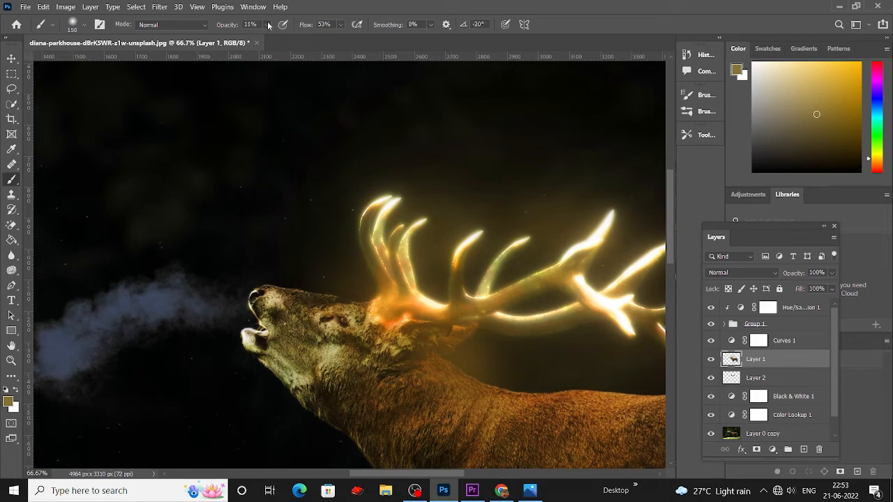
click(268, 24)
click(282, 37)
key(bracketleft)
drag(370, 303, 377, 339)
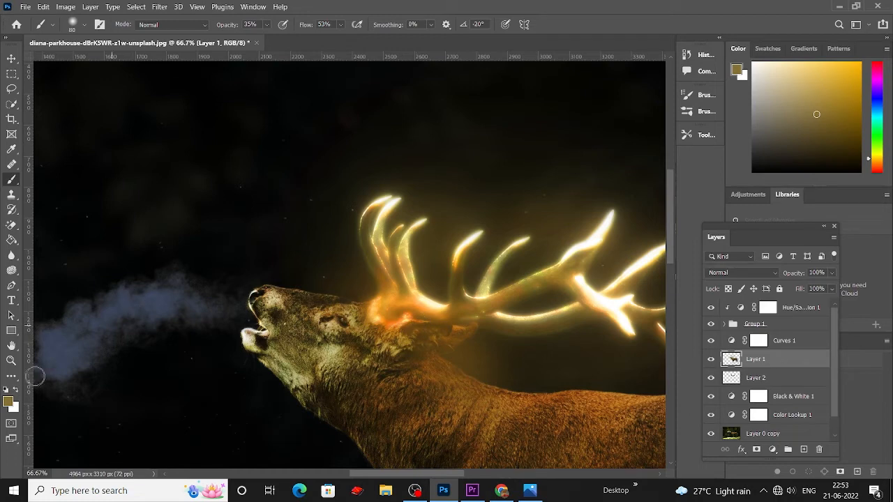
Step: Sample the bright orange at the antler base and paint it over the base and lower tines
key(alt)
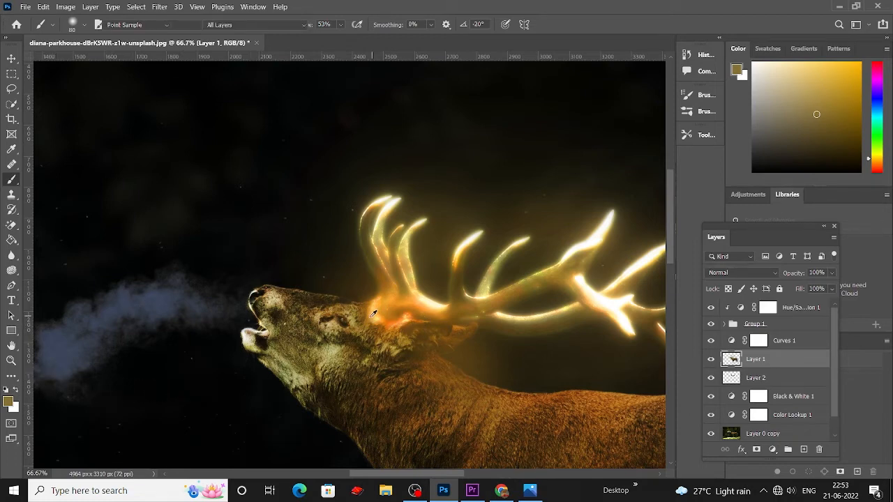
alt+click(376, 314)
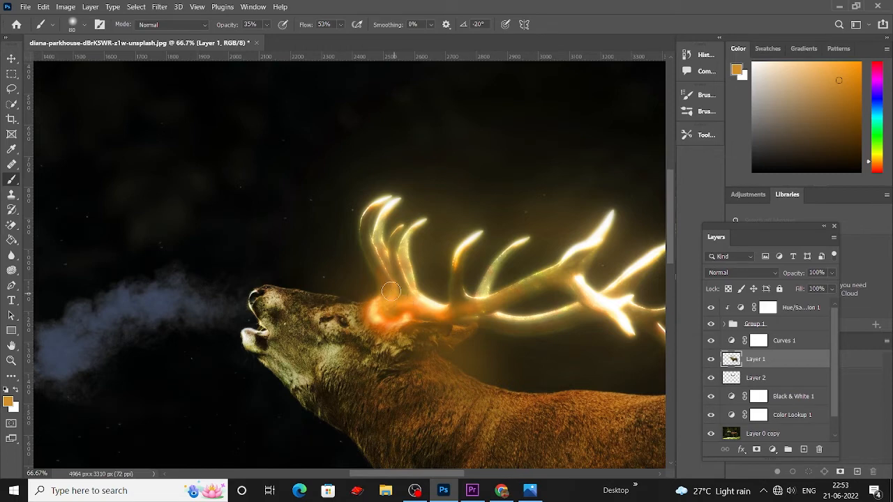
drag(388, 287, 390, 305)
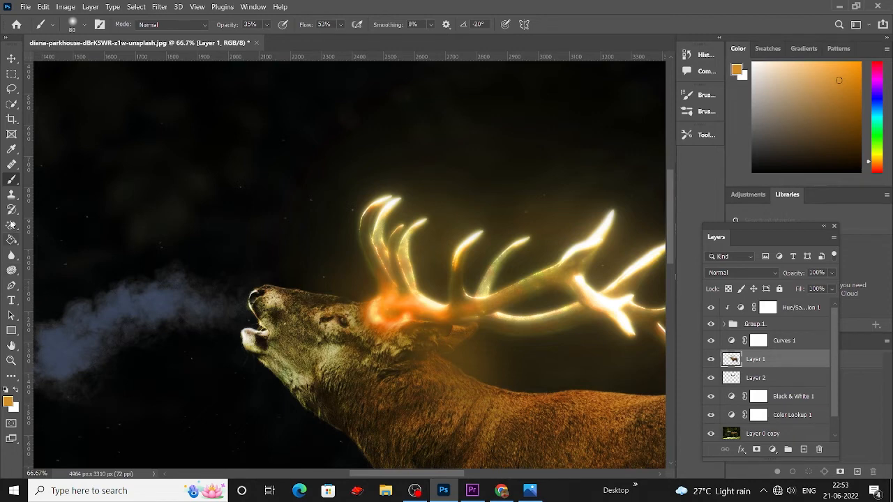
Step: Sample a darker gold from the antler tines as the brush colour
key(i)
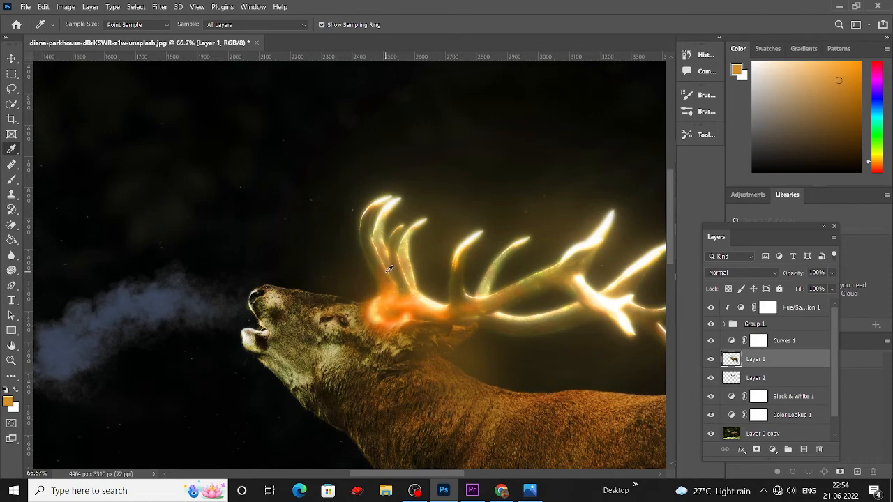
click(405, 272)
key(b)
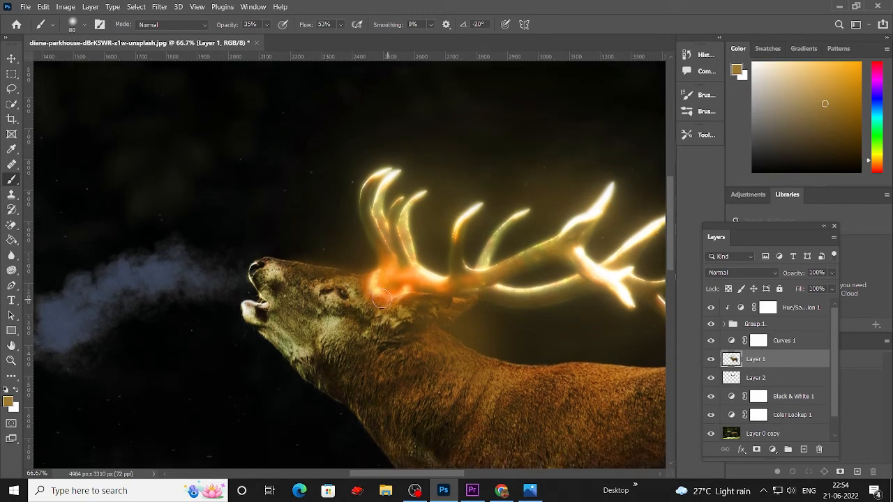
scroll(332, 303, down, 5)
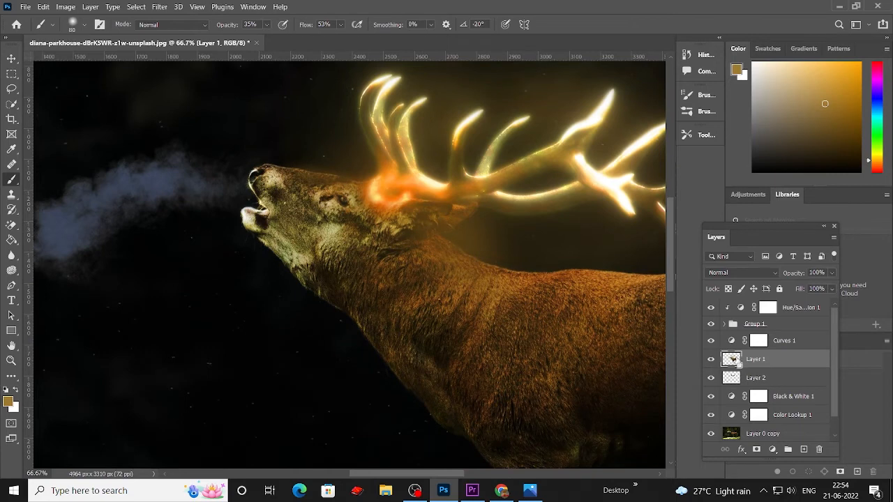
Step: Load the deer's outline from Layer 1 as a selection
ctrl+click(731, 359)
scroll(390, 273, up, 3)
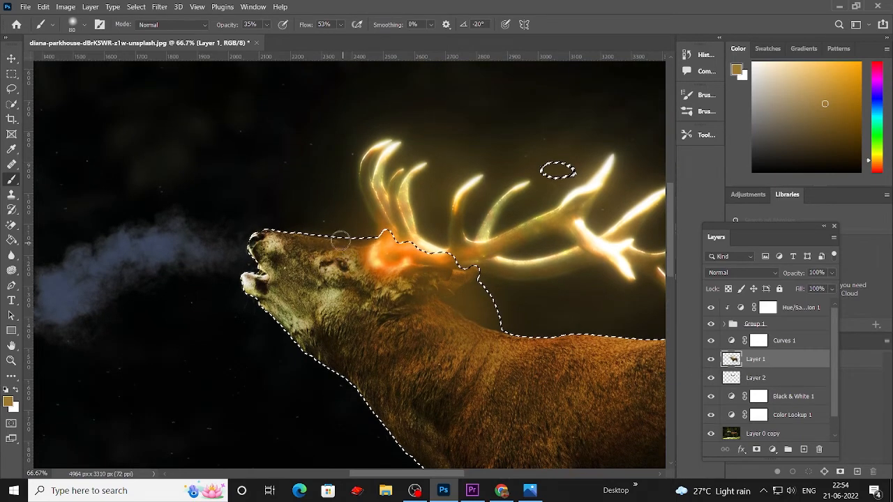
scroll(418, 301, down, 1)
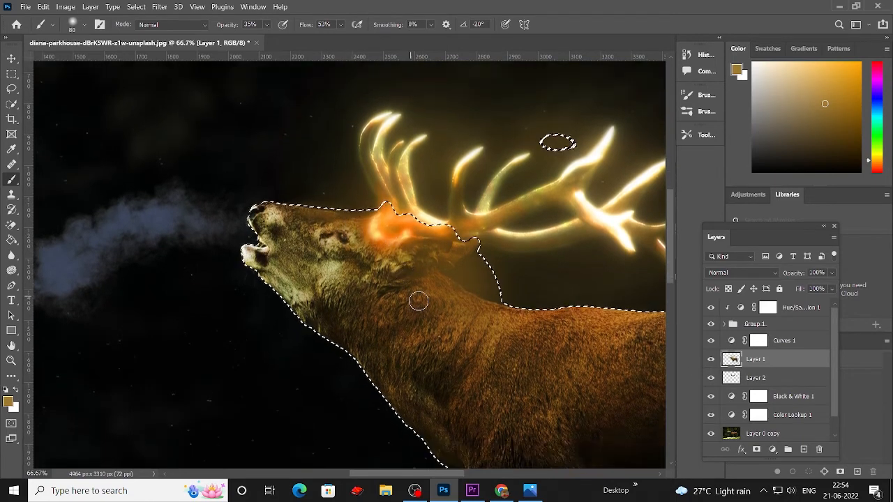
drag(576, 319, 351, 308)
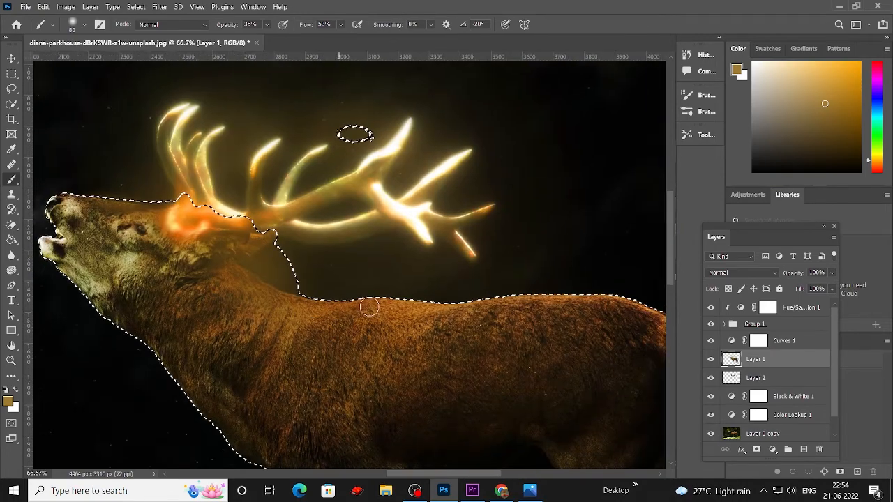
scroll(427, 302, down, 2)
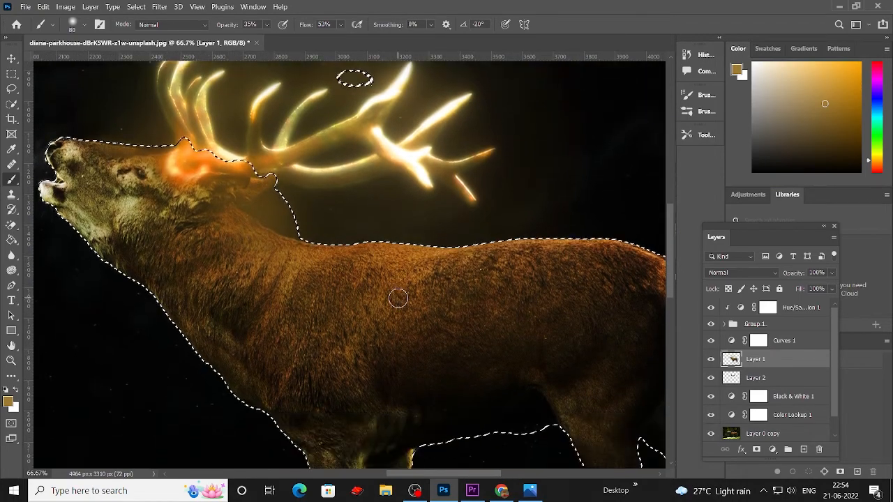
key(ctrl+minus)
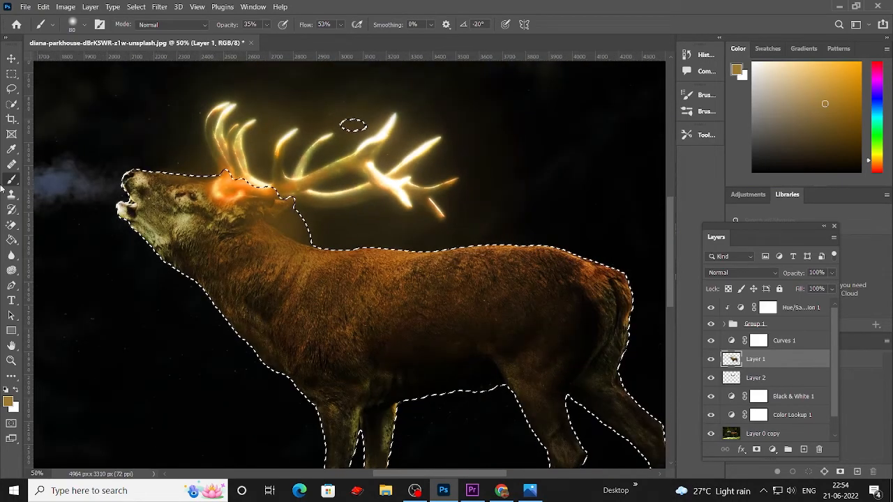
Step: Sample the near-black brown #0f0a03 from the deer's dark underside as the foreground colour and enlarge the brush to 200 px
click(9, 401)
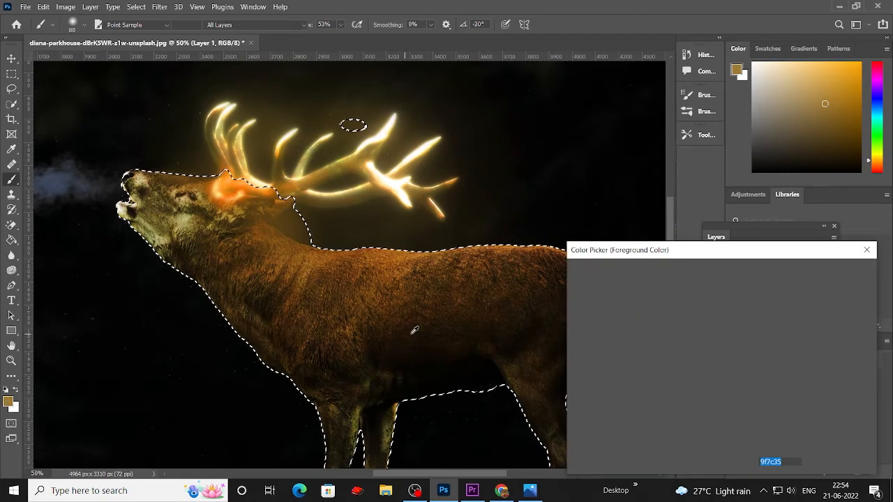
click(497, 358)
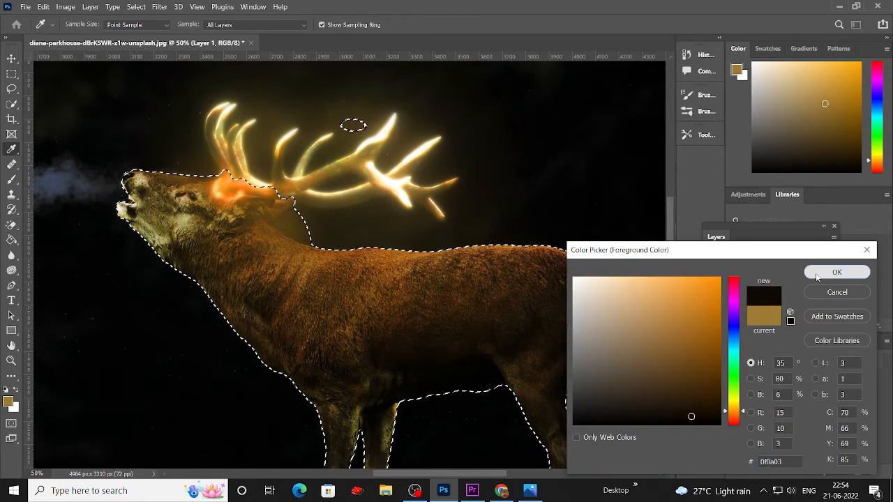
click(836, 272)
key(bracketright)
key(bracketright)
key(bracketright)
key(bracketright)
key(bracketright)
key(bracketright)
Step: Paint dark shading over the deer's hindquarters and front legs within the selection at 35% brush opacity
drag(592, 269, 625, 307)
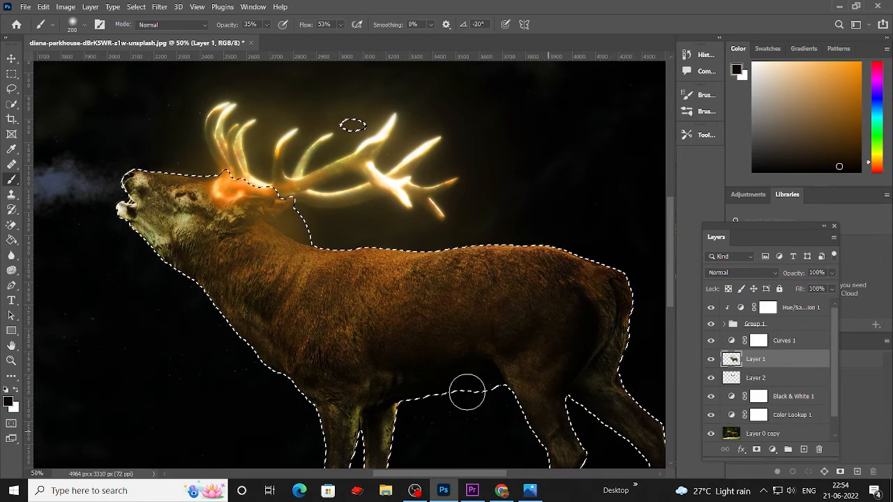
scroll(488, 398, down, 3)
mouse_move(374, 316)
mouse_down()
mouse_move(346, 404)
mouse_move(349, 344)
mouse_move(329, 439)
mouse_move(338, 343)
mouse_move(349, 371)
mouse_move(389, 322)
mouse_move(373, 394)
mouse_up()
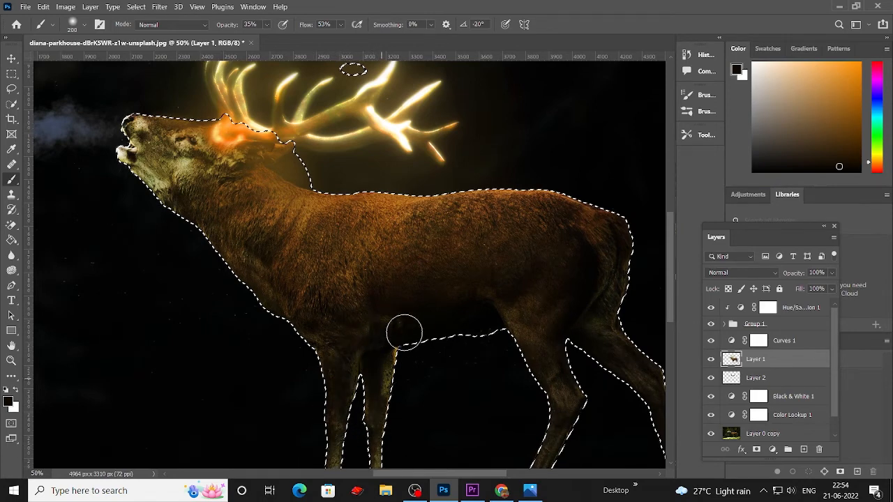
scroll(394, 327, down, 5)
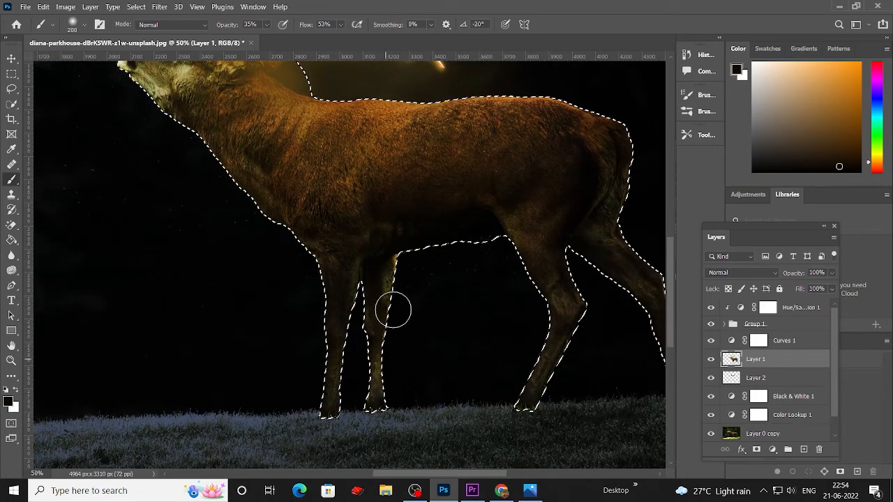
scroll(383, 390, up, 6)
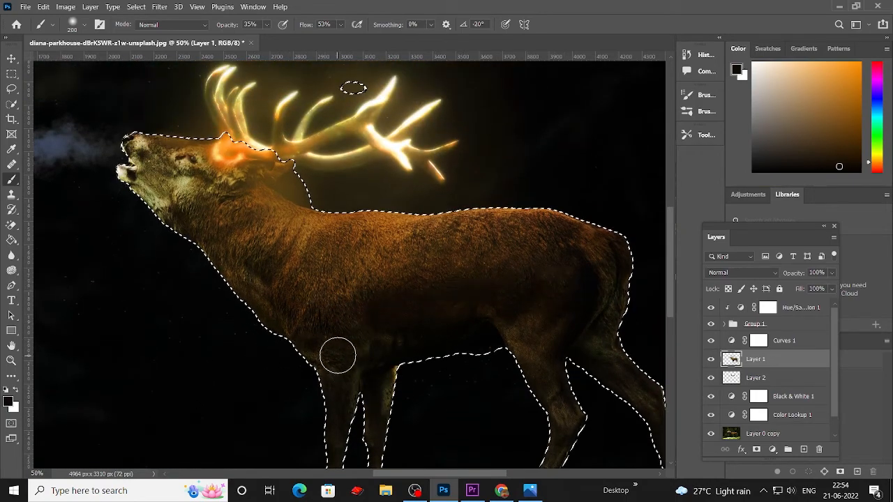
Step: Lower the brush opacity to 11% and deselect the deer's outline
click(266, 25)
drag(271, 35, 255, 35)
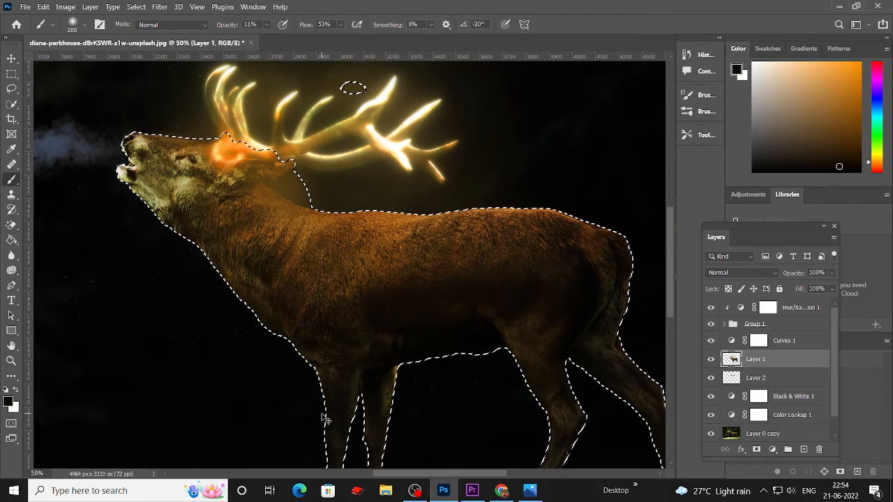
key(ctrl+minus)
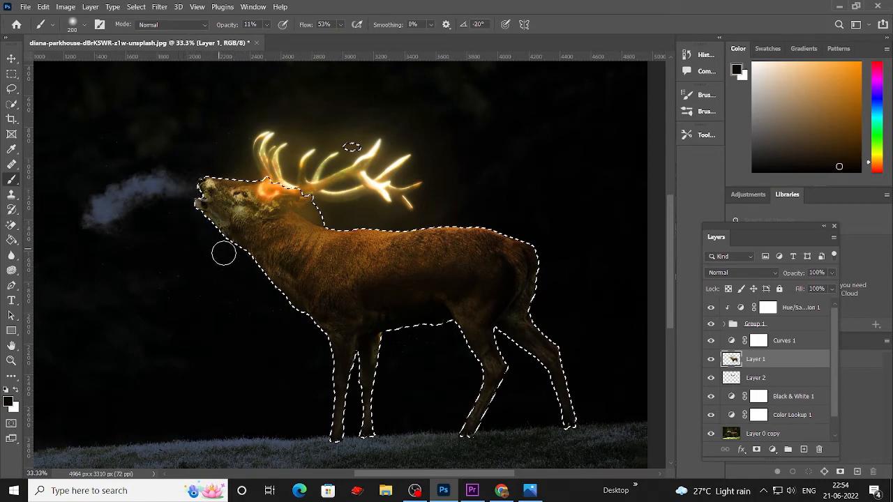
scroll(436, 325, down, 2)
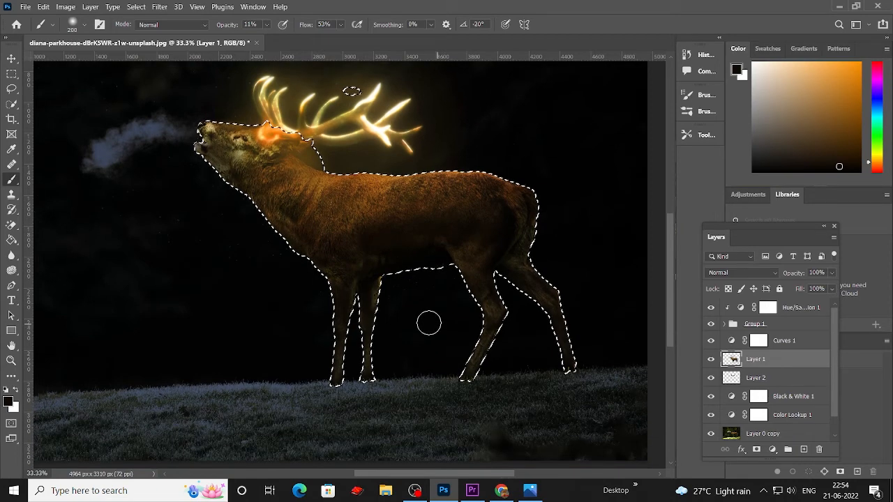
scroll(350, 324, down, 1)
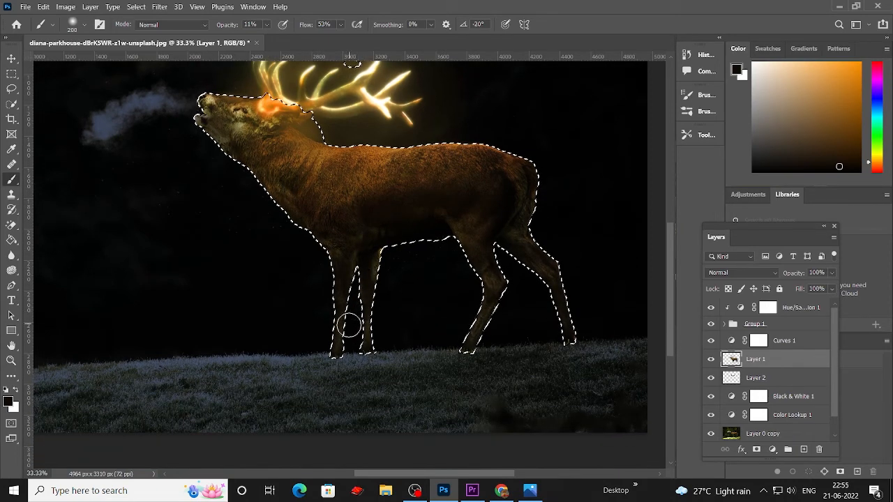
scroll(304, 365, up, 1)
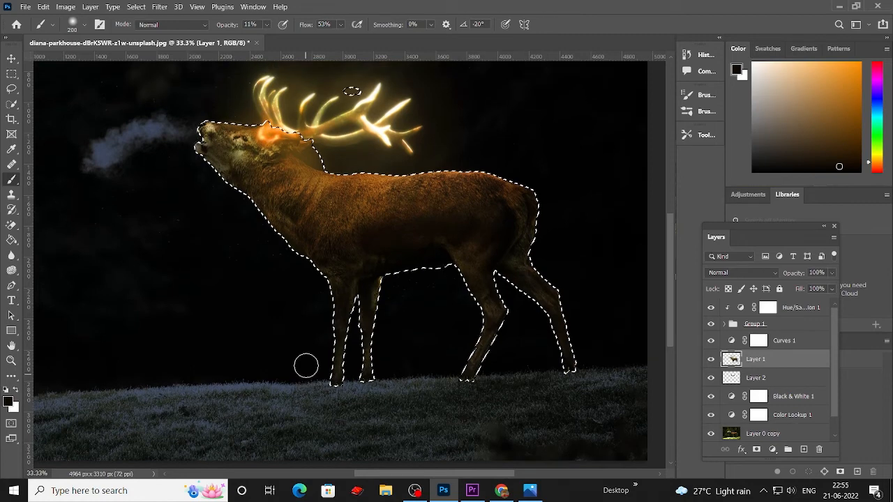
scroll(305, 366, up, 1)
key(ctrl+minus)
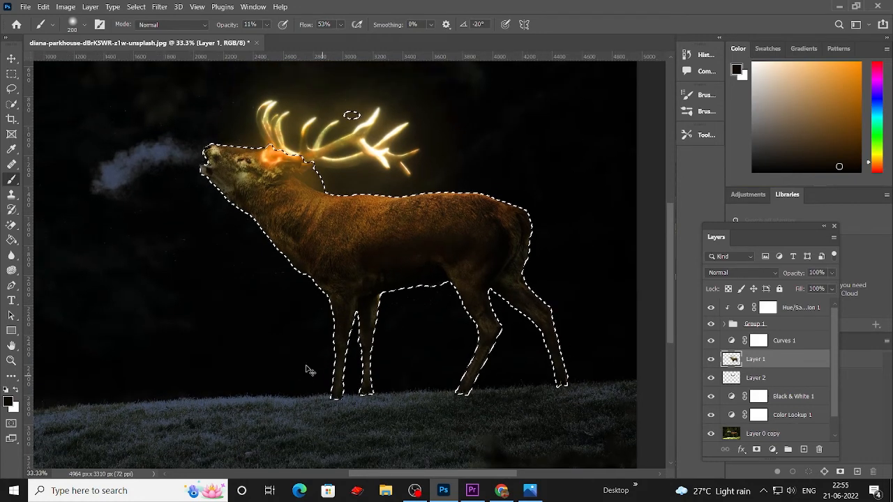
key(ctrl+minus)
key(ctrl+d)
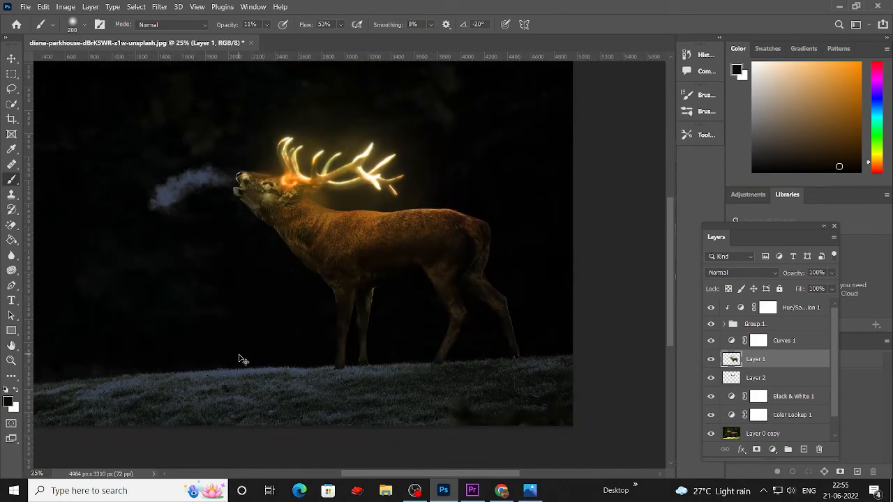
Step: Merge all layers from Hue/Saturation 1 down to Layer 0 into a single layer
click(11, 58)
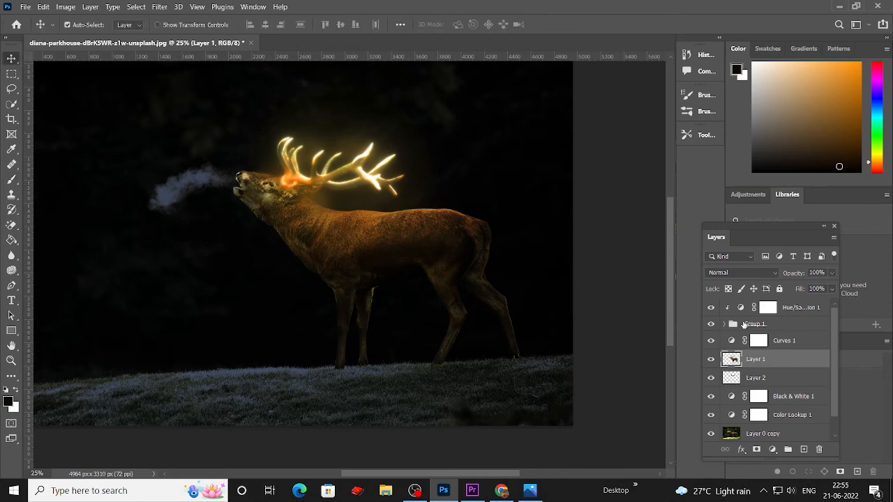
click(786, 311)
scroll(781, 391, down, 1)
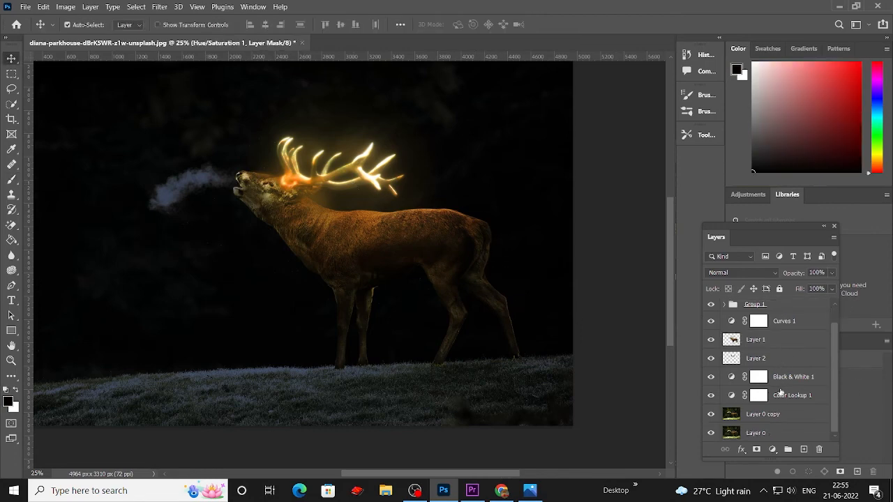
shift+click(757, 436)
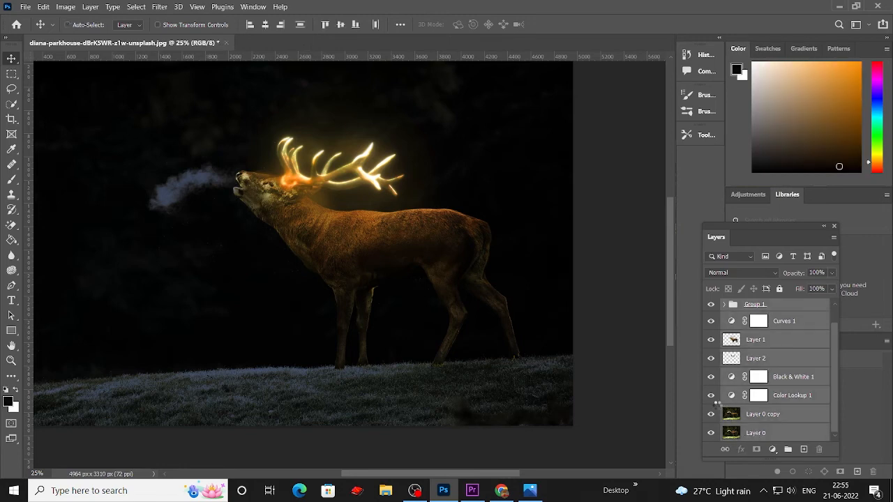
key(ctrl+e)
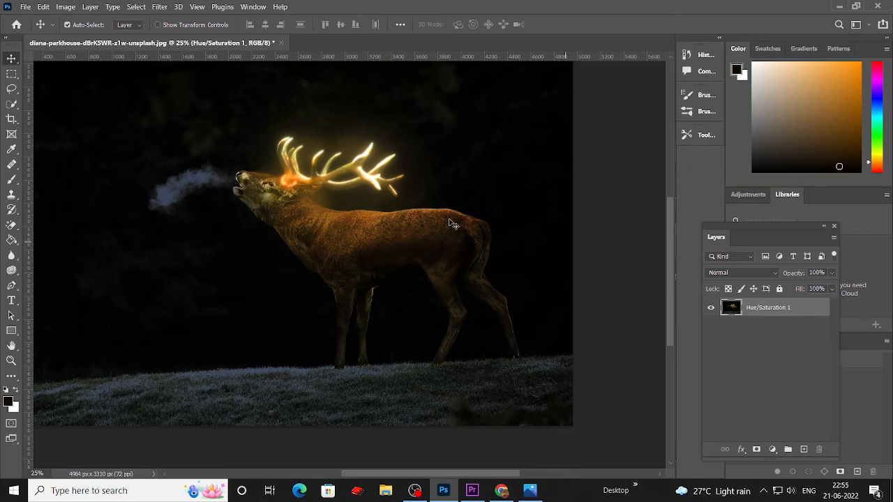
Step: Apply a Color Balance adjustment to the merged layer with the midtones' Yellow–Blue level at -27
click(66, 7)
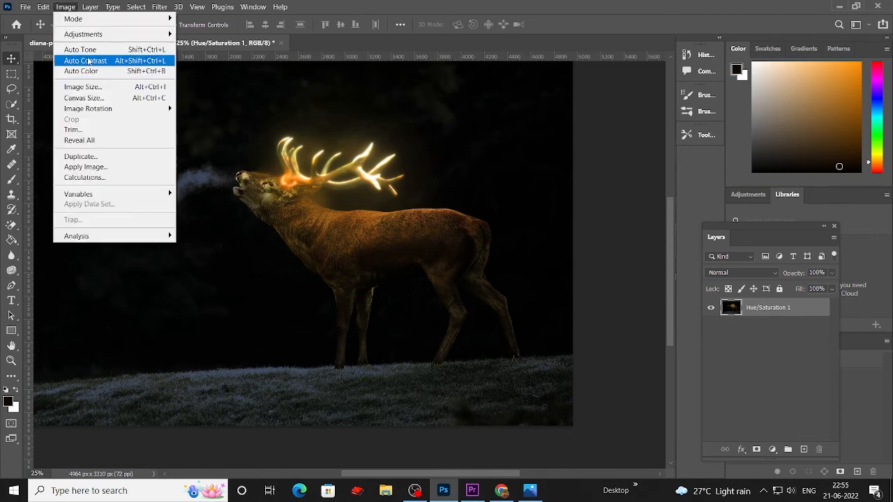
mouse_move(83, 34)
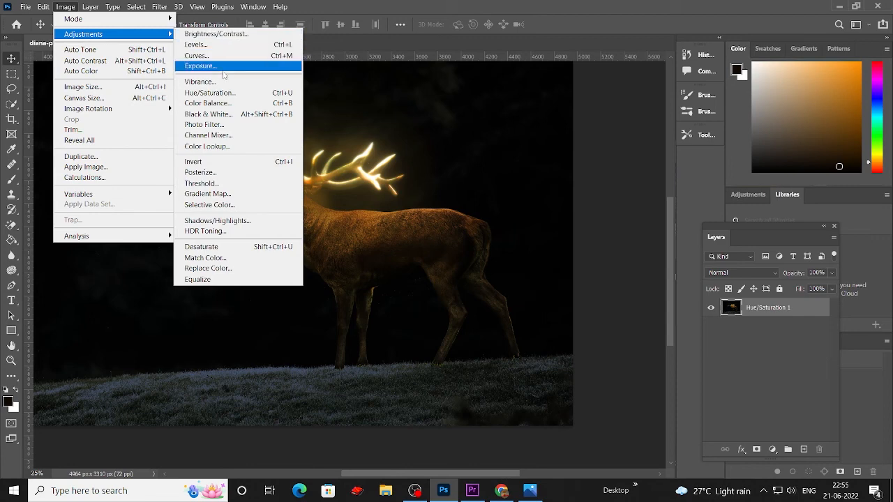
click(218, 104)
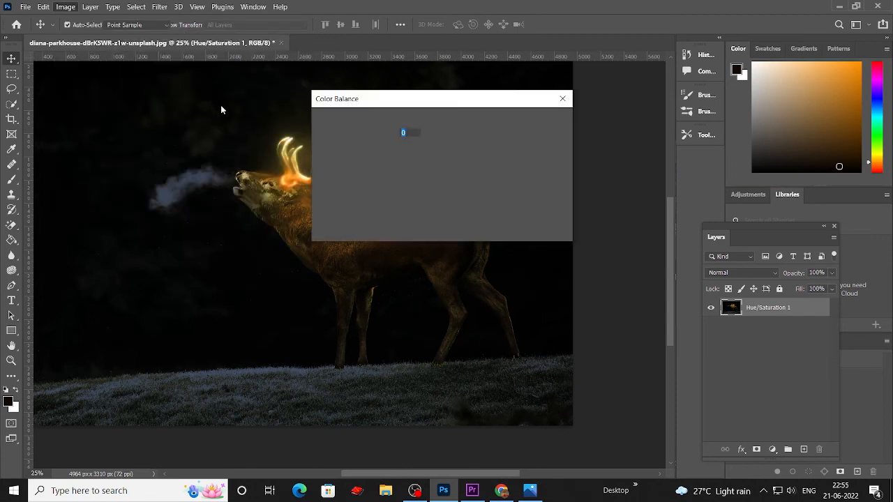
drag(432, 103, 605, 147)
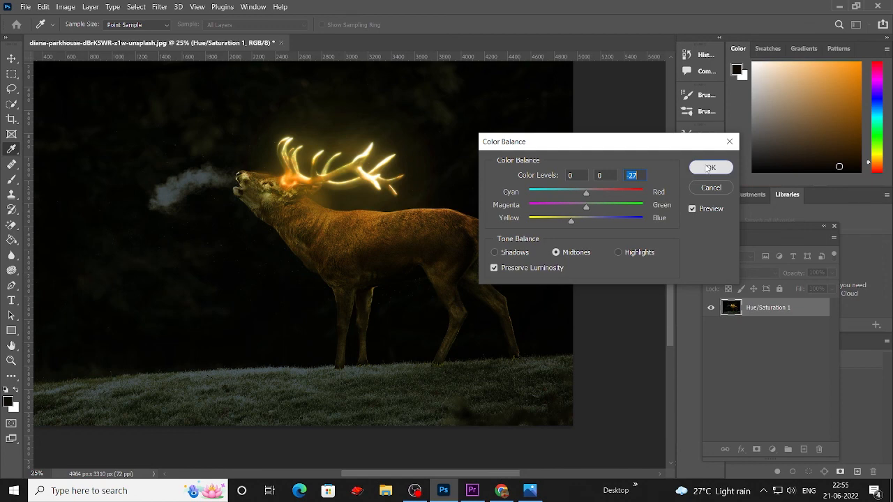
click(708, 168)
Step: Apply a Brightness/Contrast adjustment to the merged layer with Contrast at 27
click(66, 6)
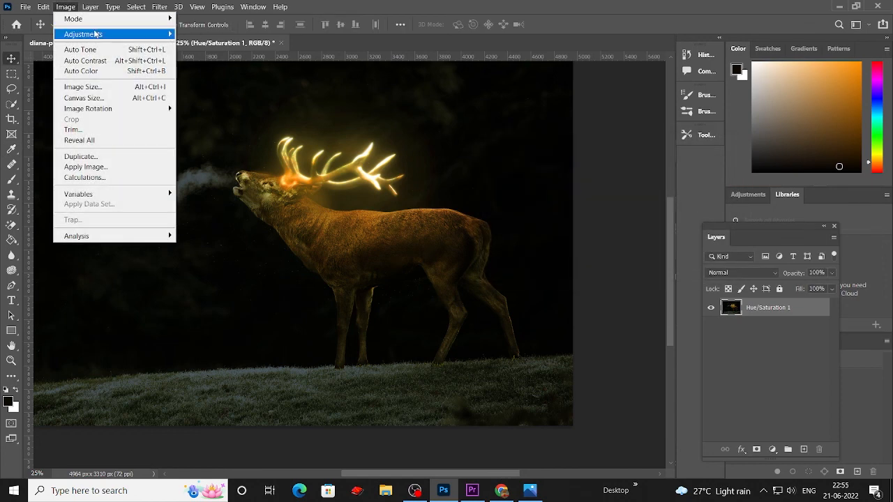
mouse_move(88, 34)
click(215, 34)
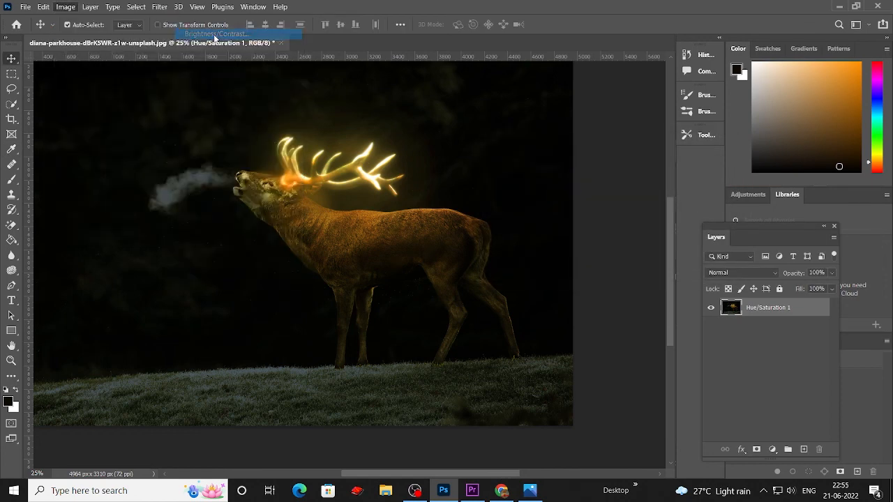
drag(468, 281, 494, 282)
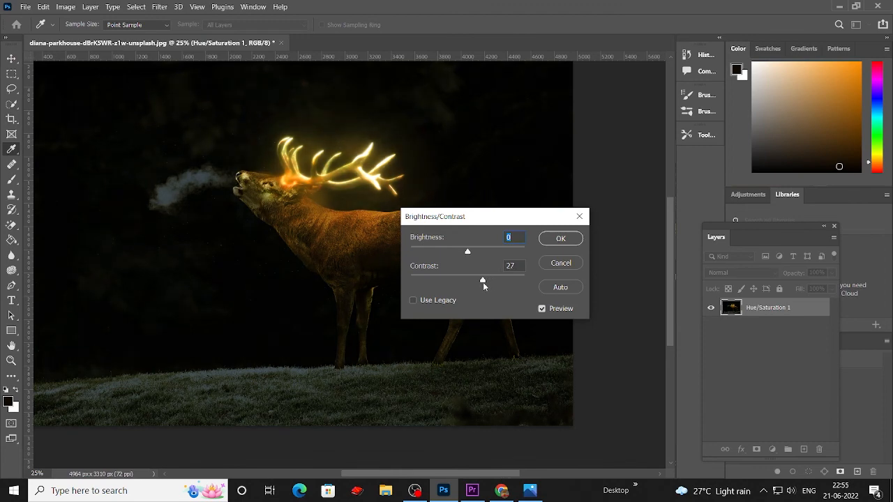
drag(475, 223, 479, 273)
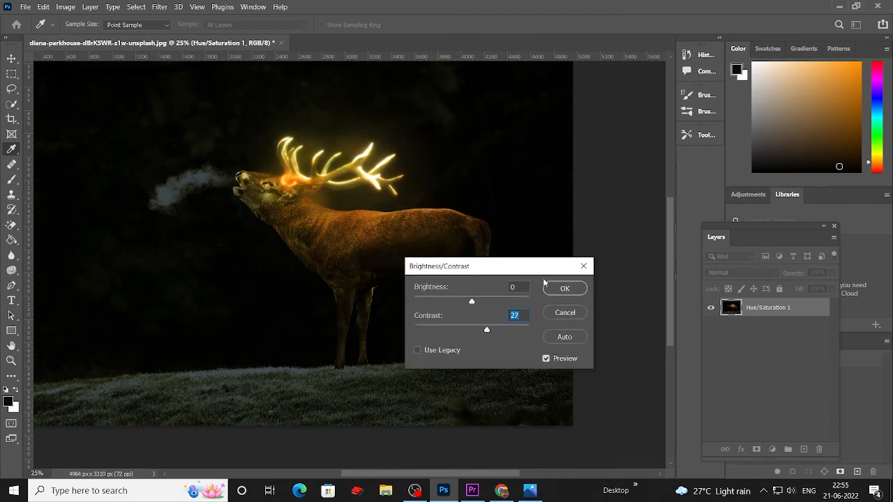
click(565, 289)
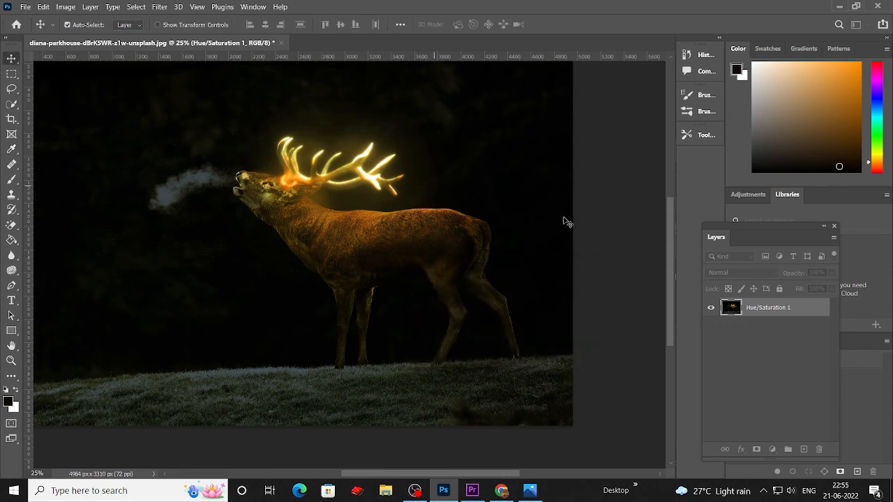